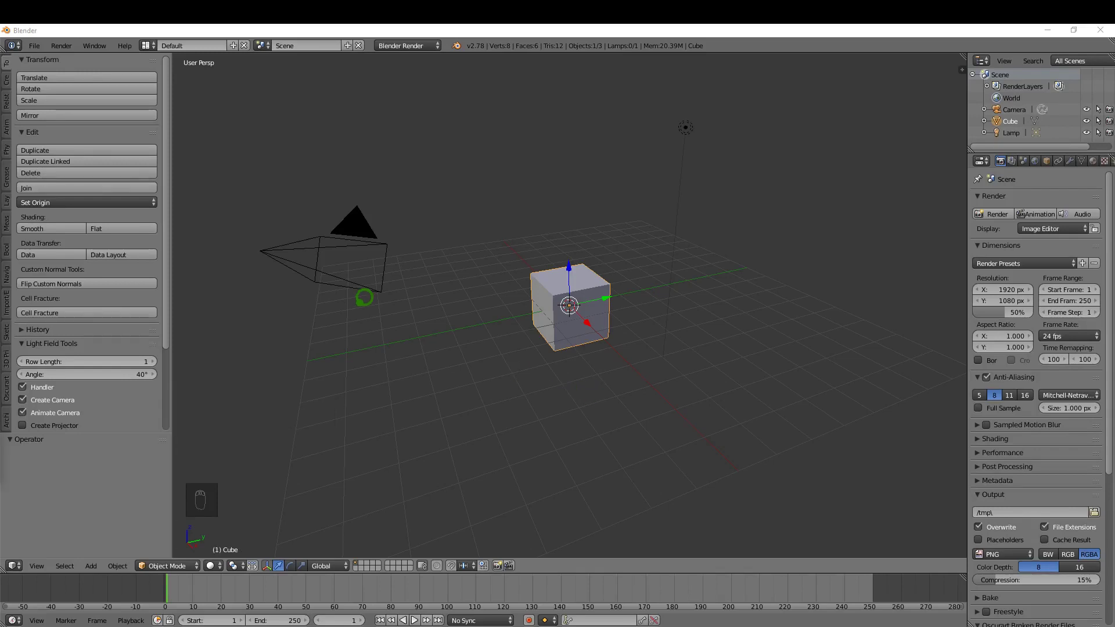
Step: Open the File menu to reach User Preferences
click(35, 45)
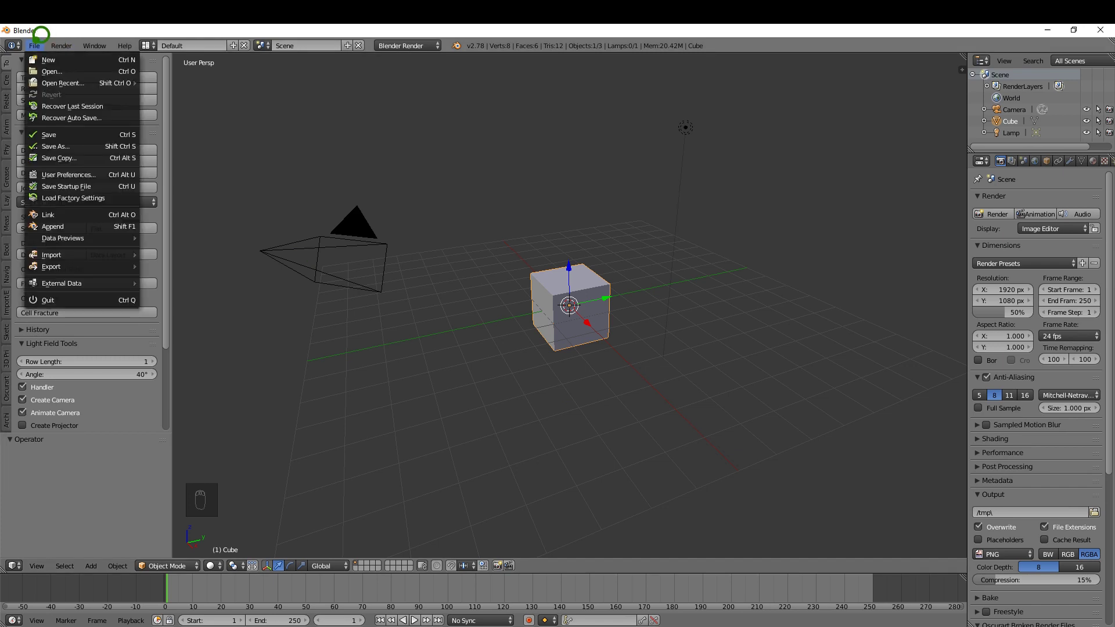
Step: Enable the Add Mesh: Archimesh add-on, then return to the Input preferences
click(86, 173)
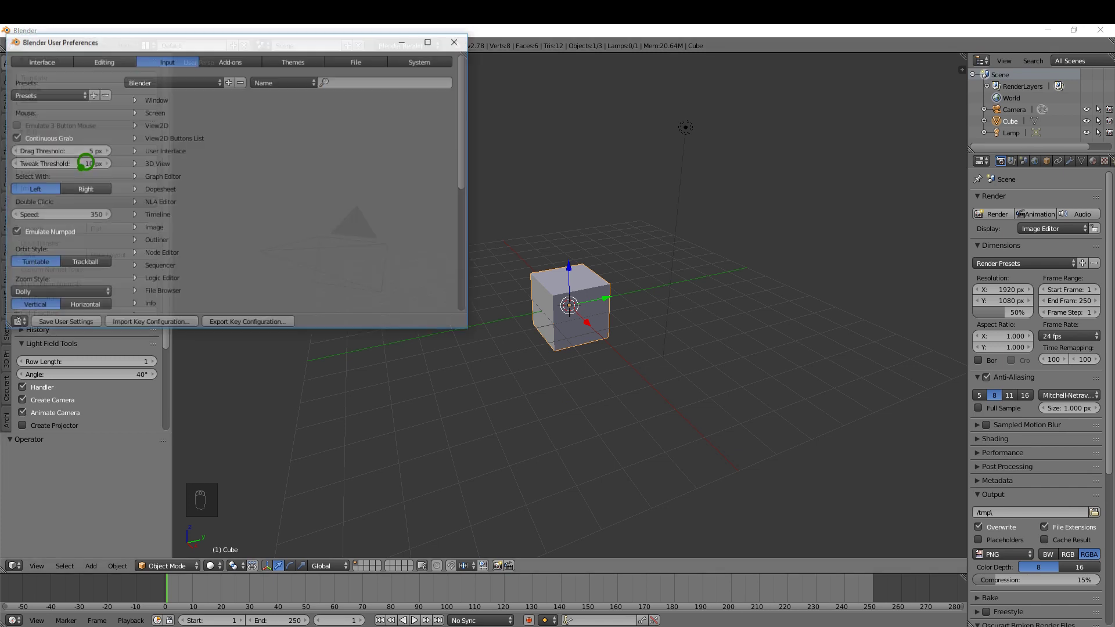
click(230, 61)
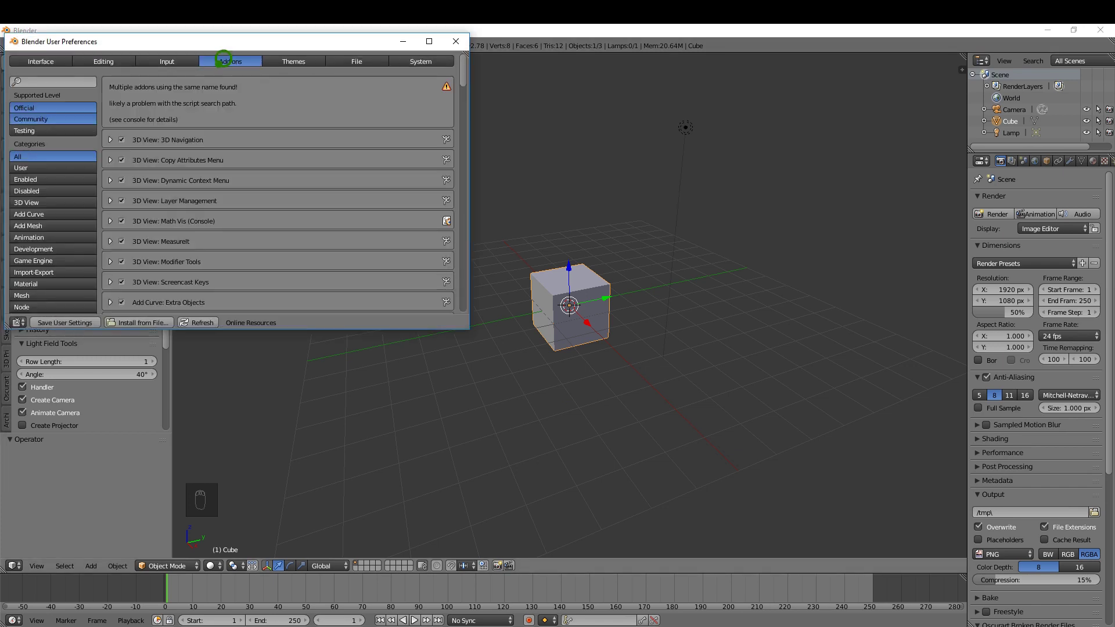
scroll(164, 244, down, 4)
scroll(164, 244, down, 1)
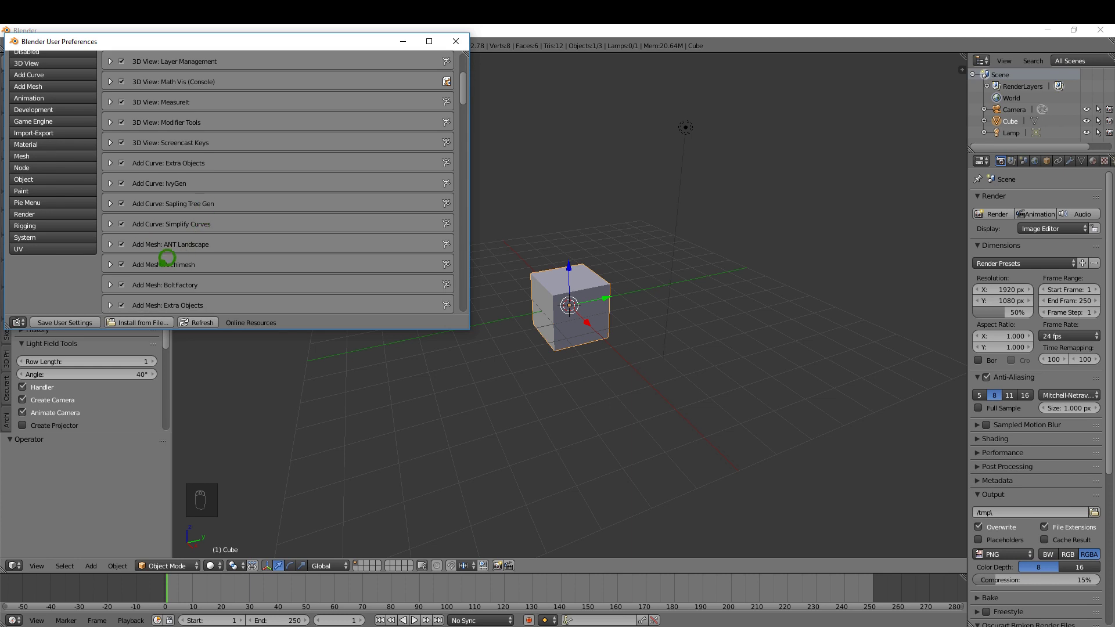
click(122, 264)
scroll(149, 226, up, 5)
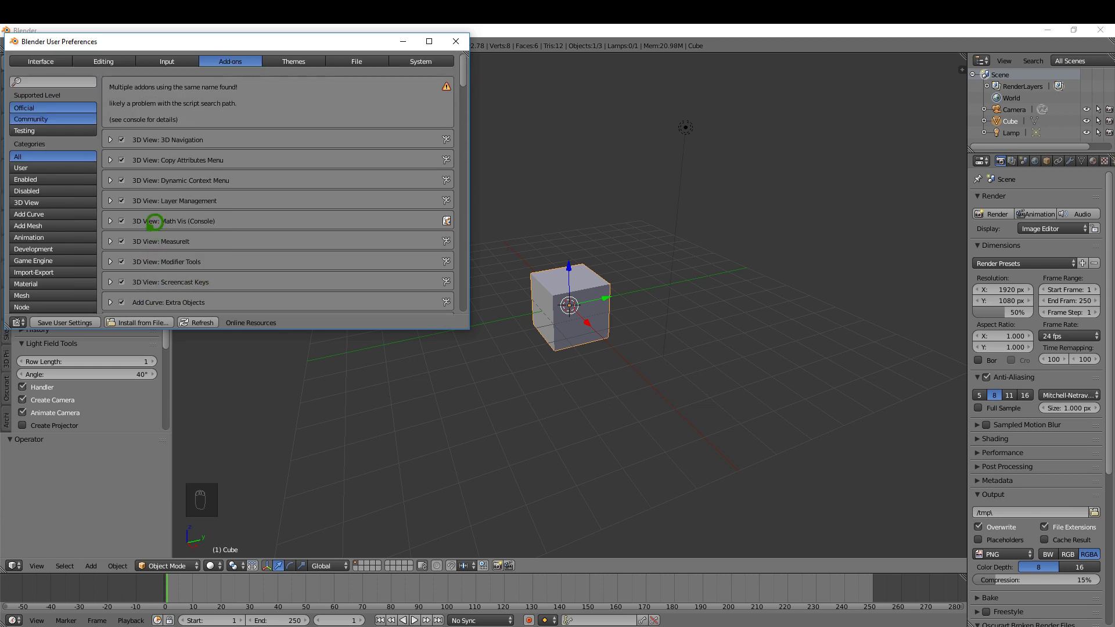
click(176, 59)
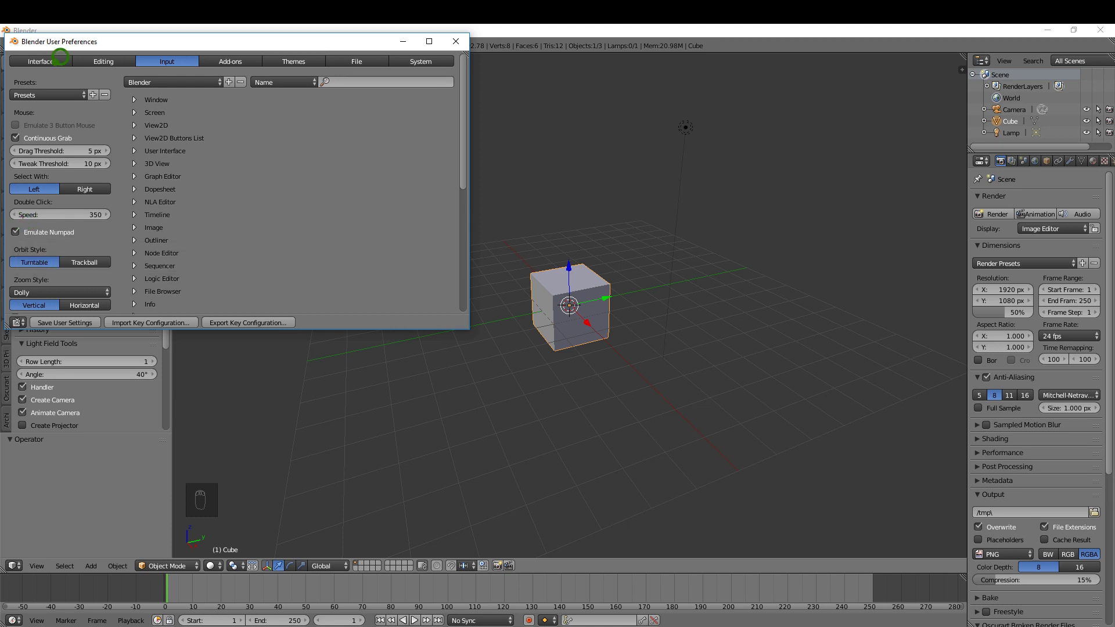
scroll(69, 165, down, 5)
scroll(68, 166, down, 3)
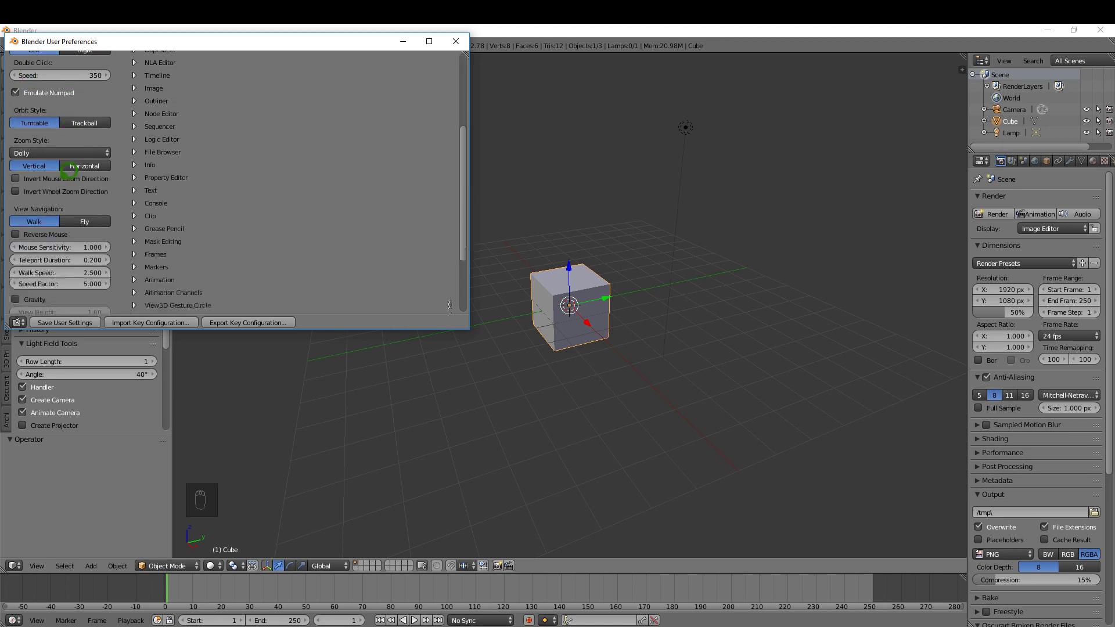
scroll(68, 171, up, 6)
scroll(69, 171, up, 2)
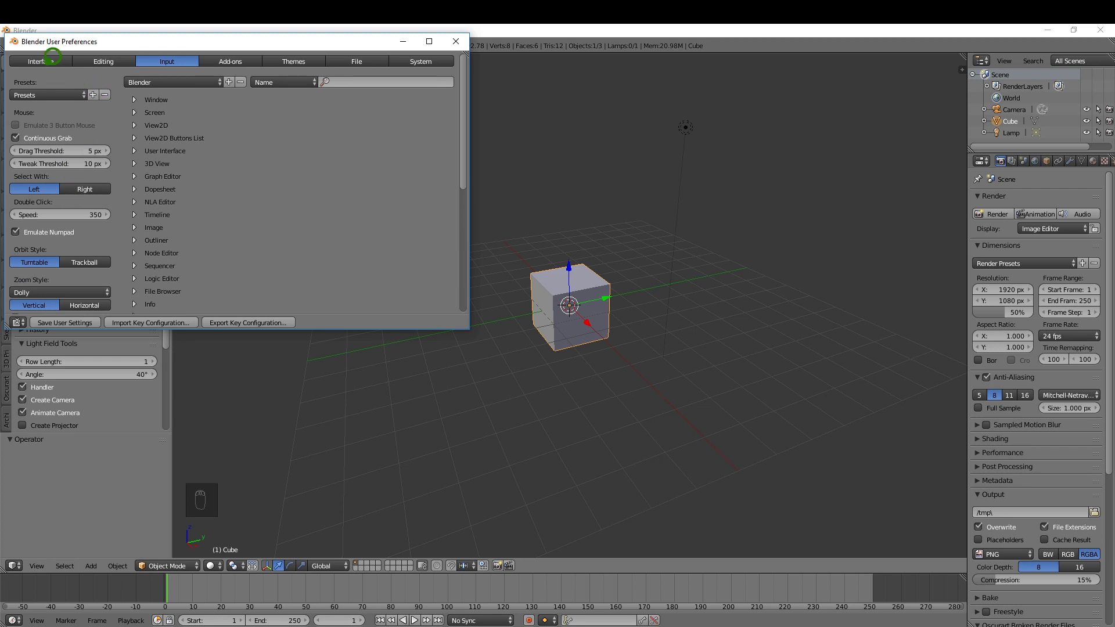
Step: Switch the preferences window to the Interface settings page
click(40, 61)
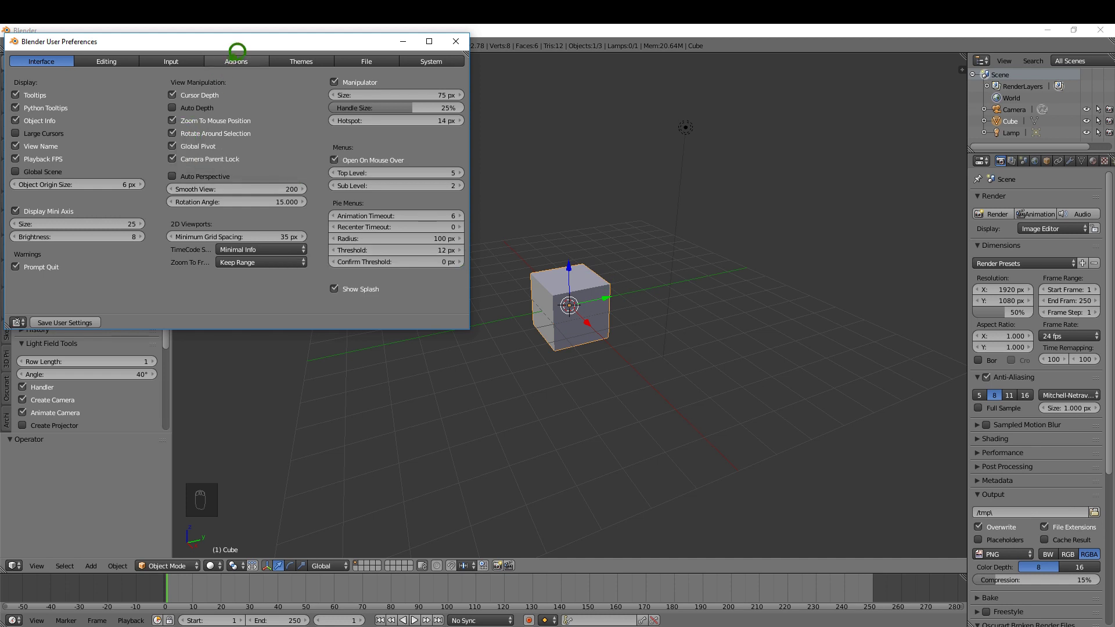
Step: Save the user settings with Archimesh enabled and close the preferences window
click(236, 61)
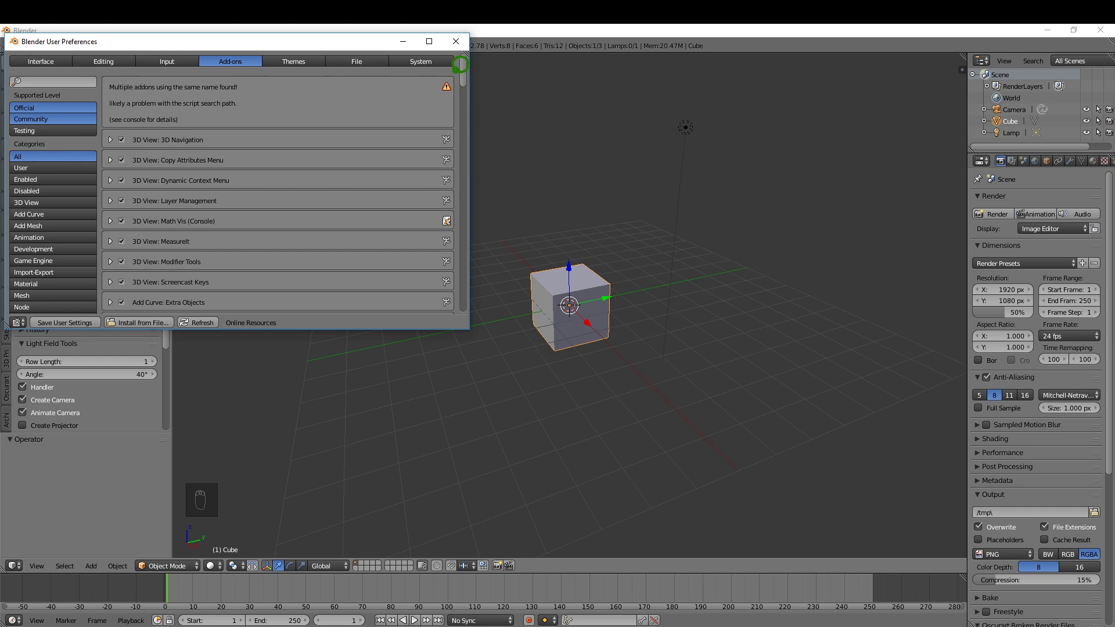
mouse_move(462, 69)
mouse_down()
mouse_move(463, 283)
mouse_move(474, 254)
mouse_up()
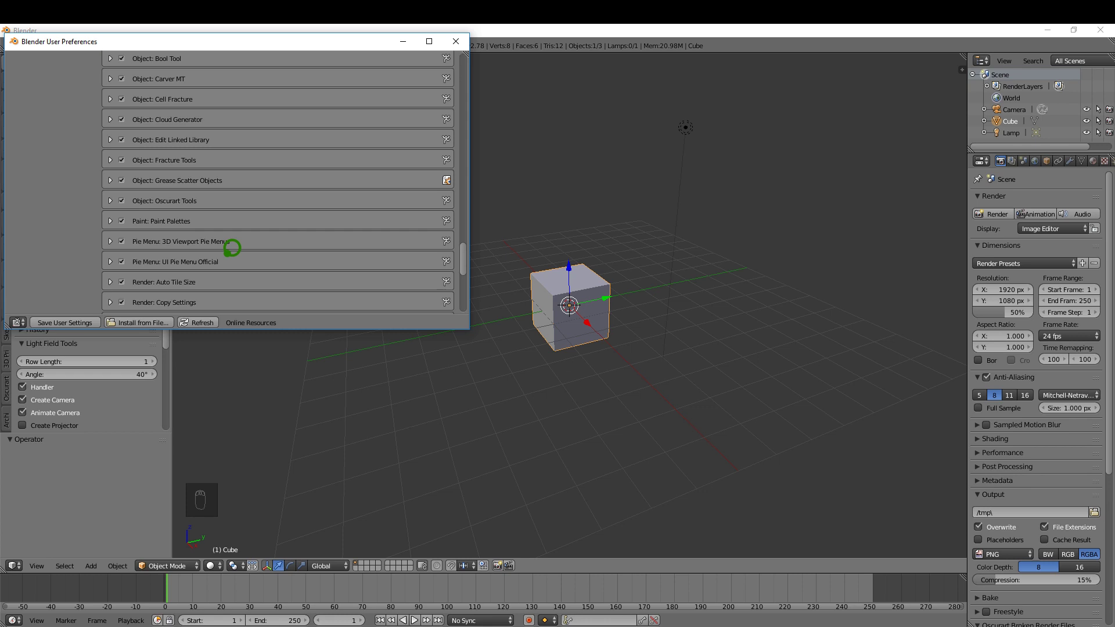
drag(464, 255, 464, 208)
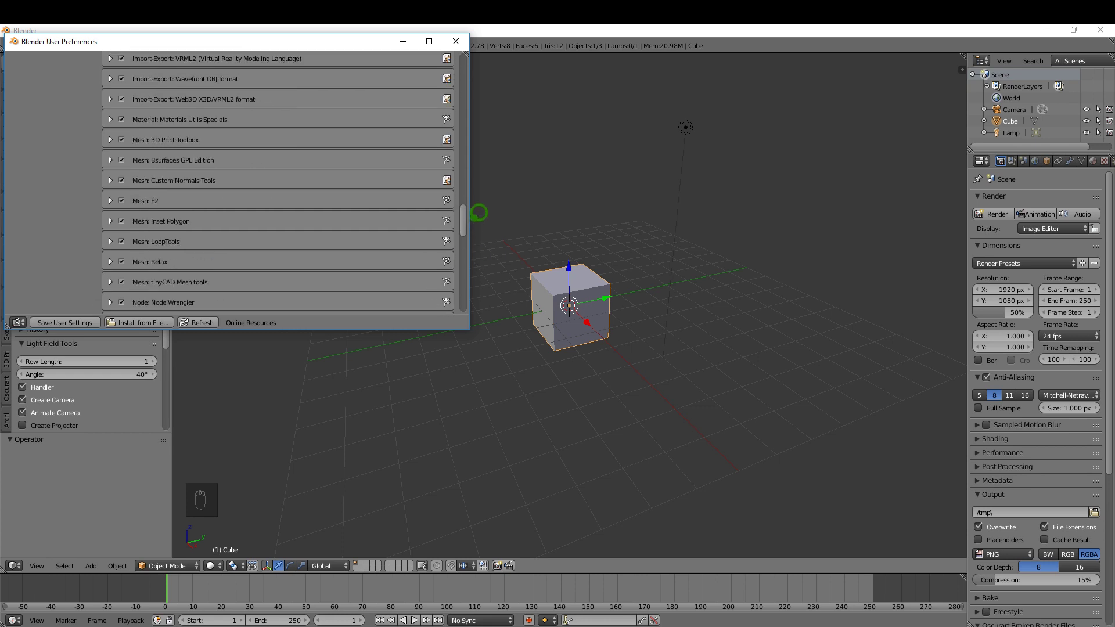
scroll(262, 175, up, 10)
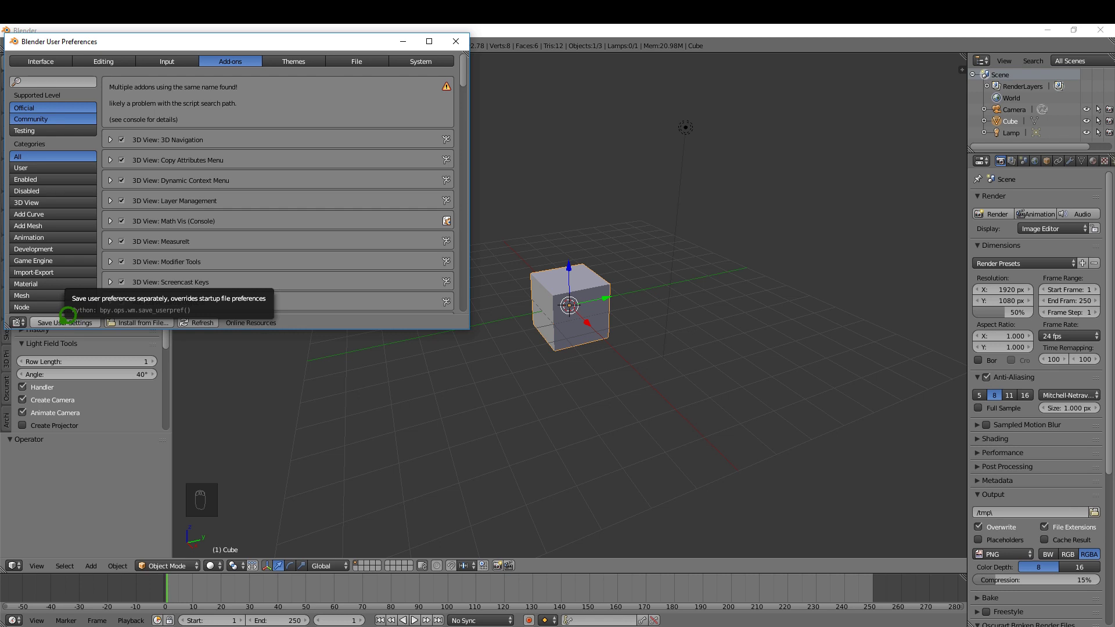
click(65, 322)
click(456, 42)
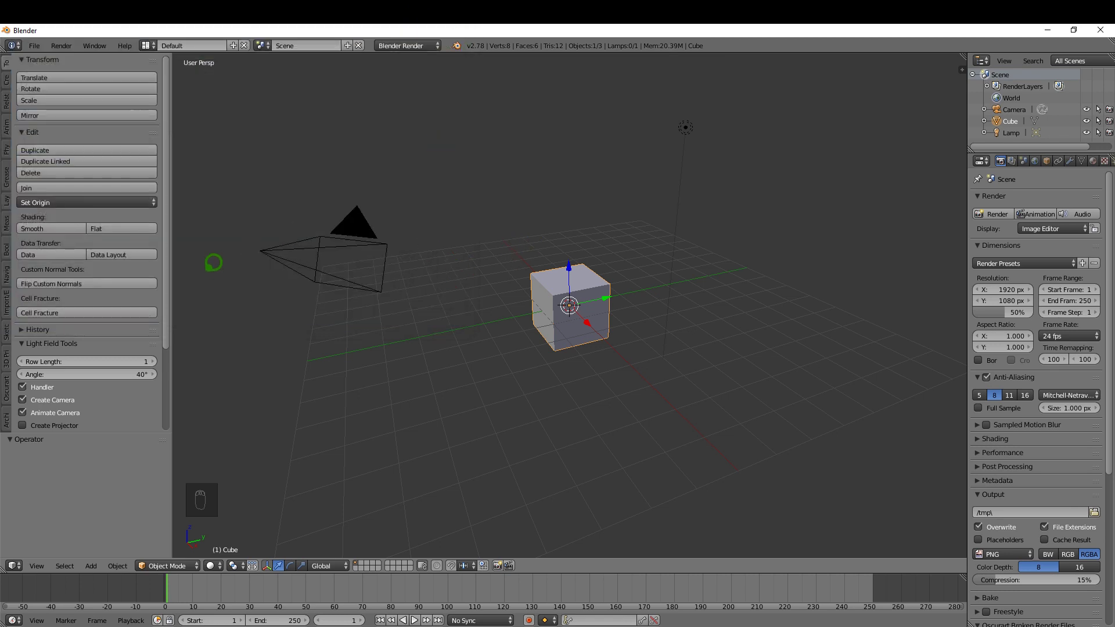
Step: Show the Archimesh tab in the tool shelf and widen the shelf
click(17, 350)
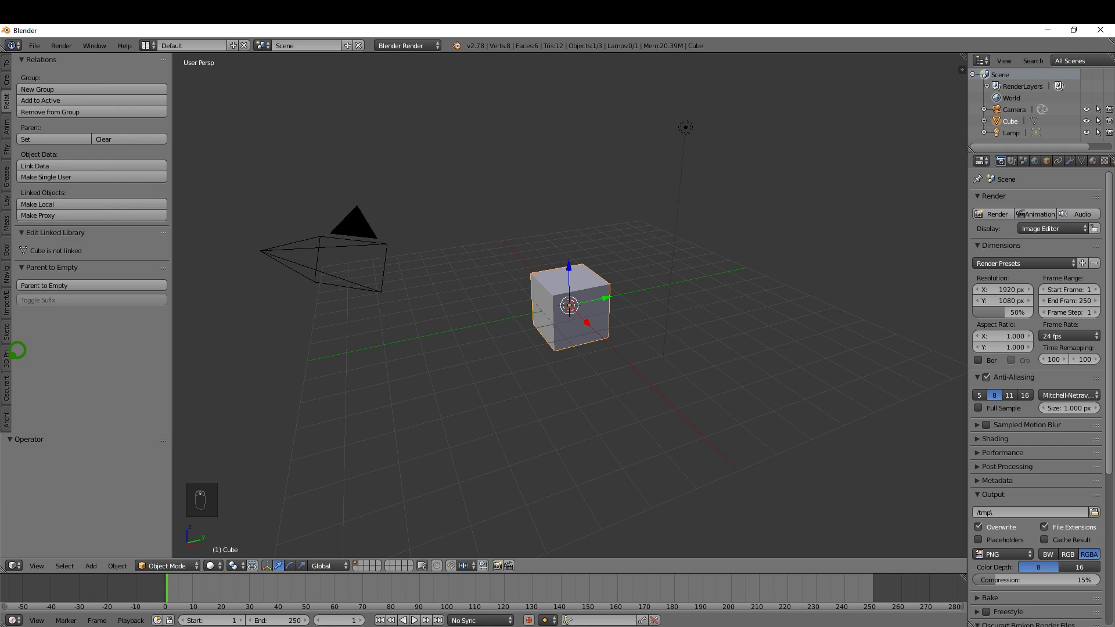
click(7, 403)
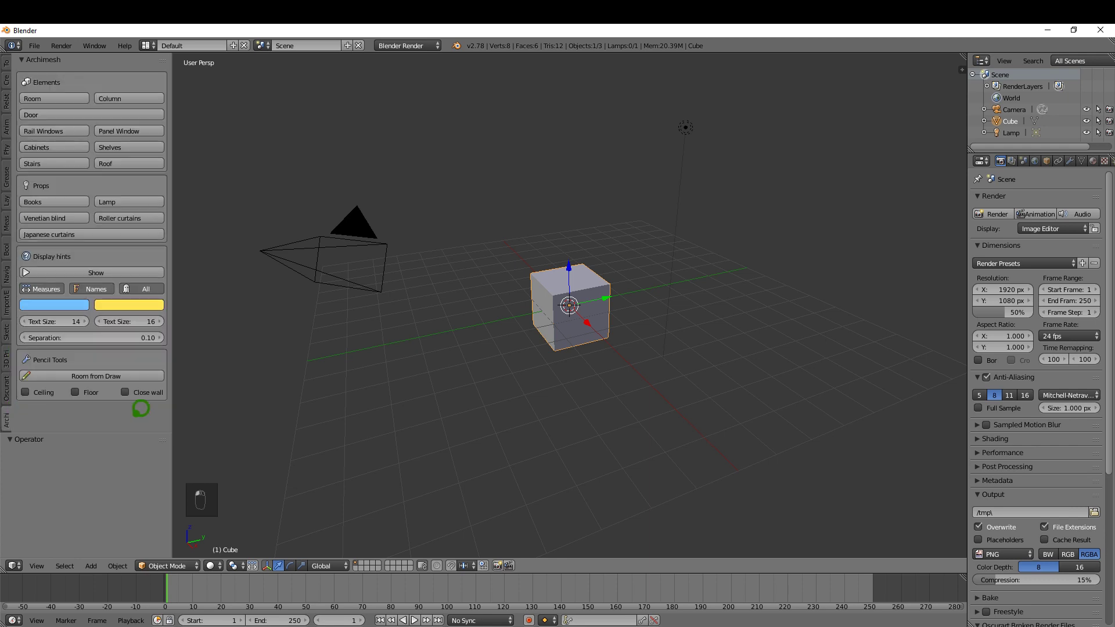
drag(177, 399, 212, 400)
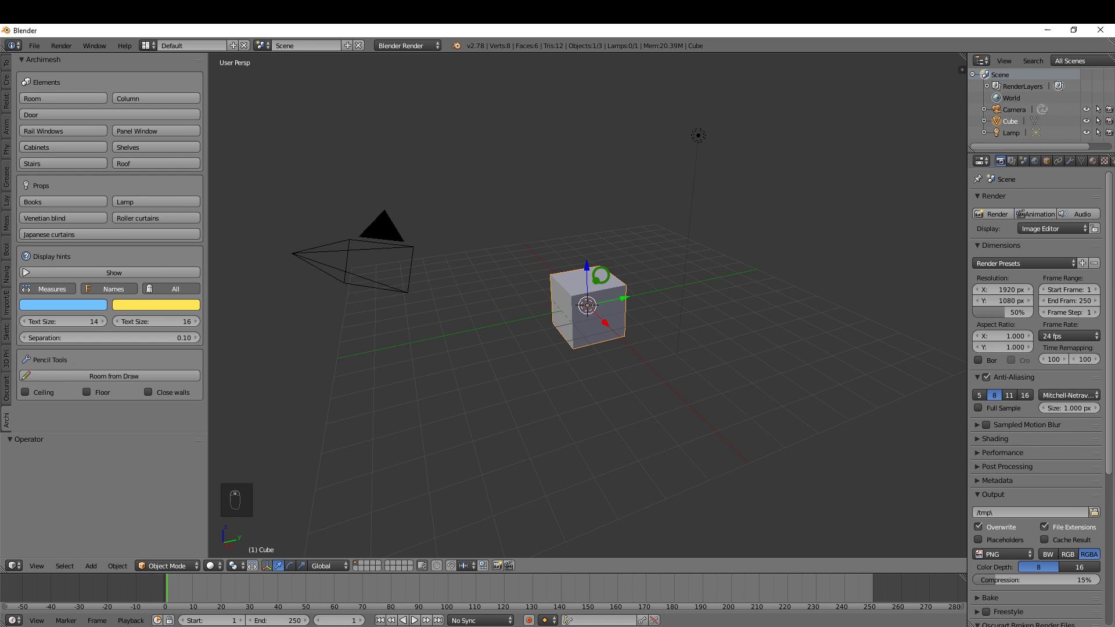
Step: Delete the default cube, then box-select and delete the camera and lamp
key(Delete)
key(Return)
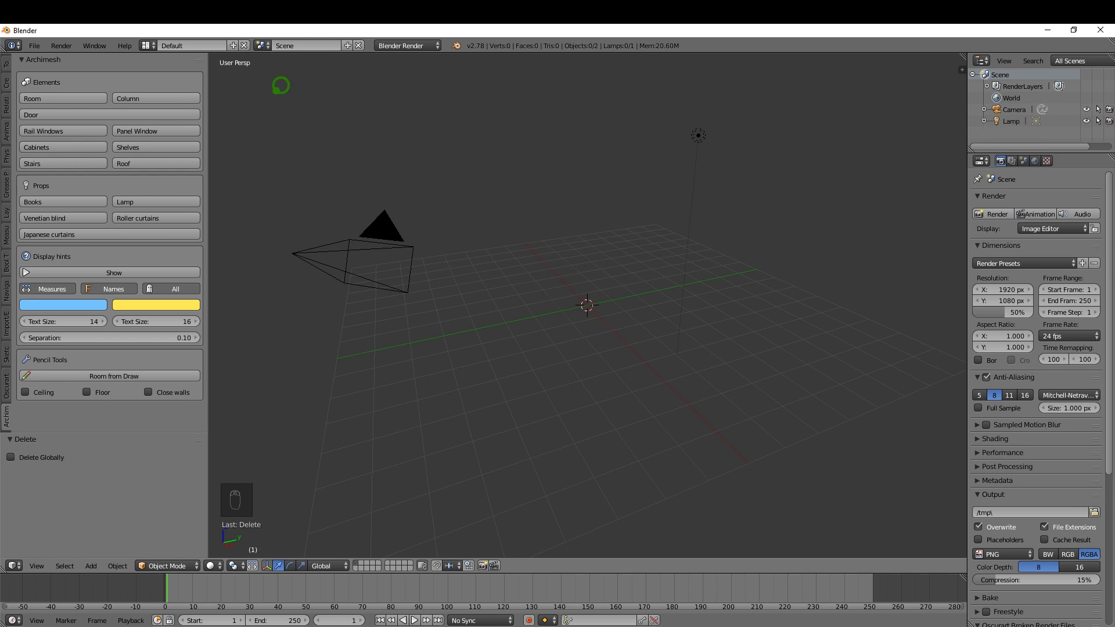
key(b)
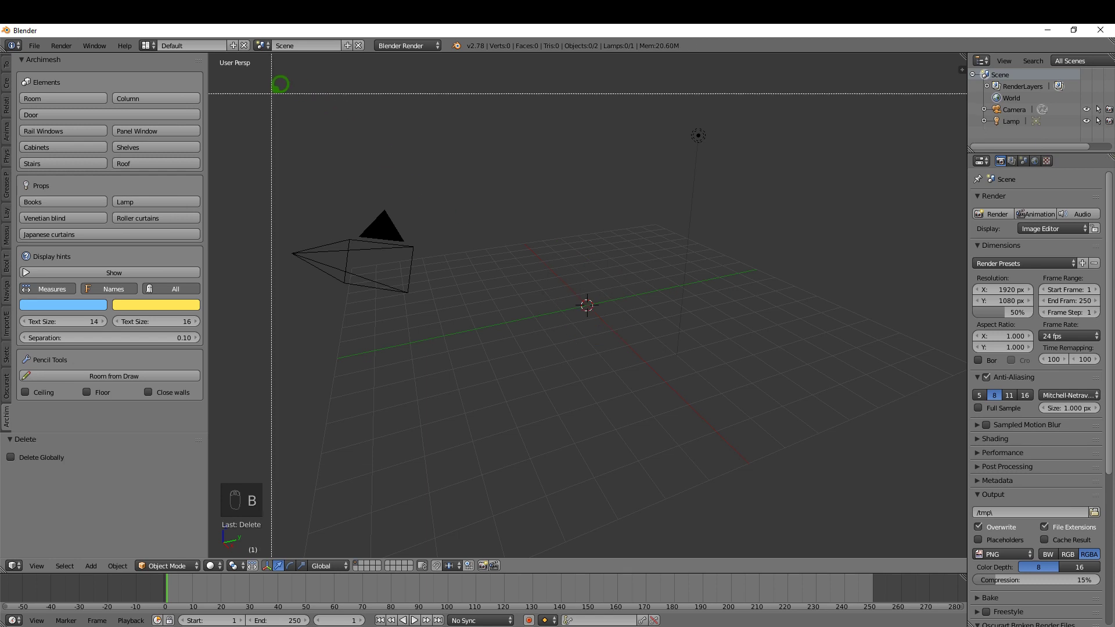
drag(280, 85, 714, 326)
key(Delete)
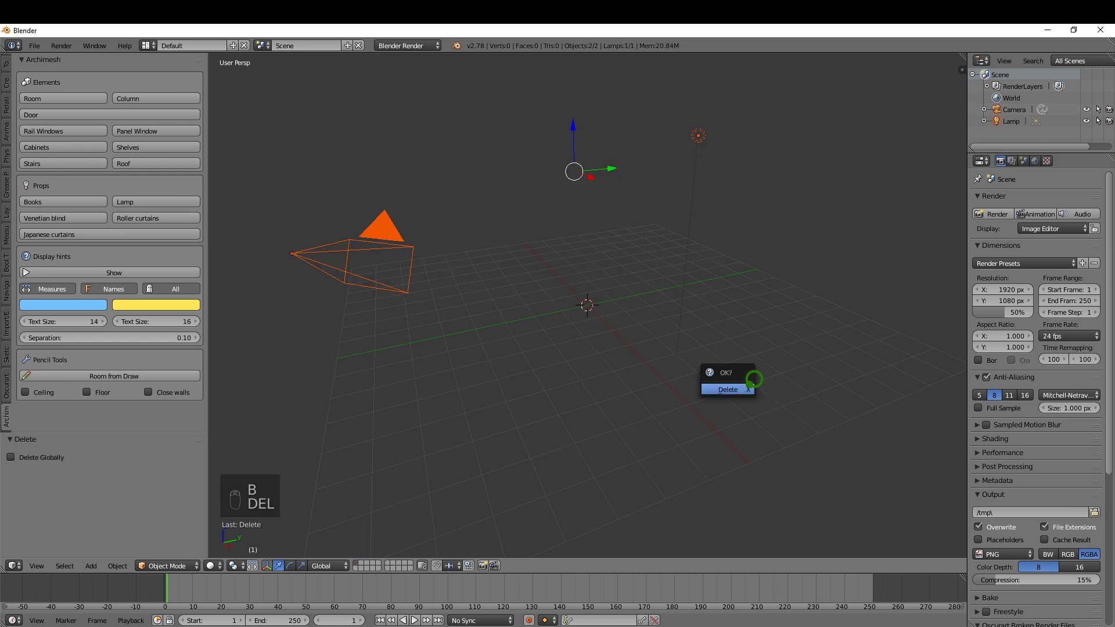
click(732, 384)
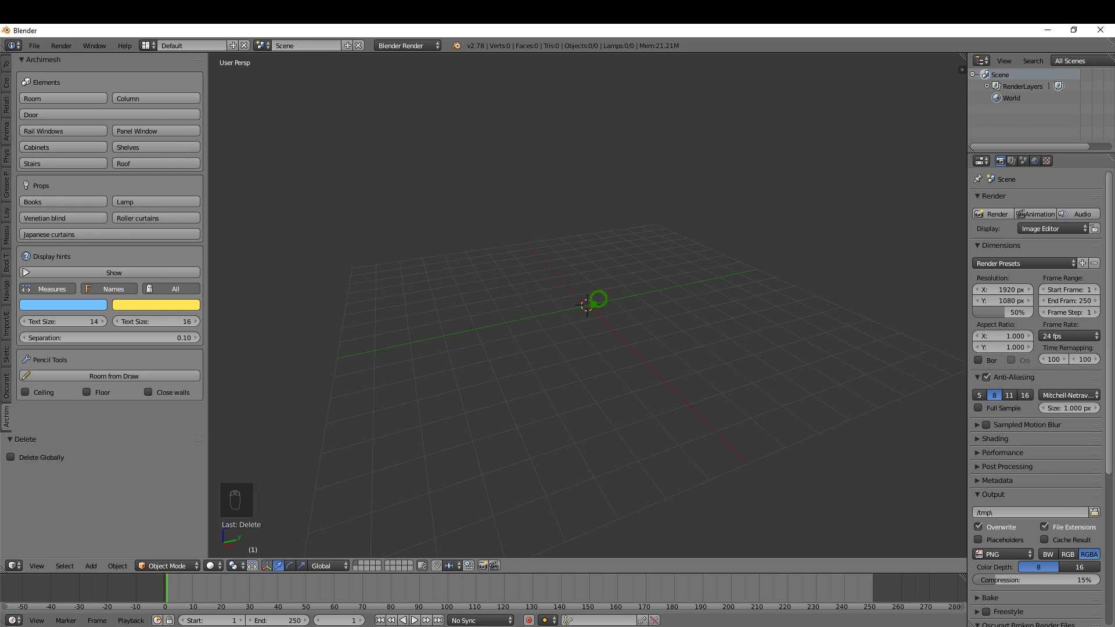
key(shift+s)
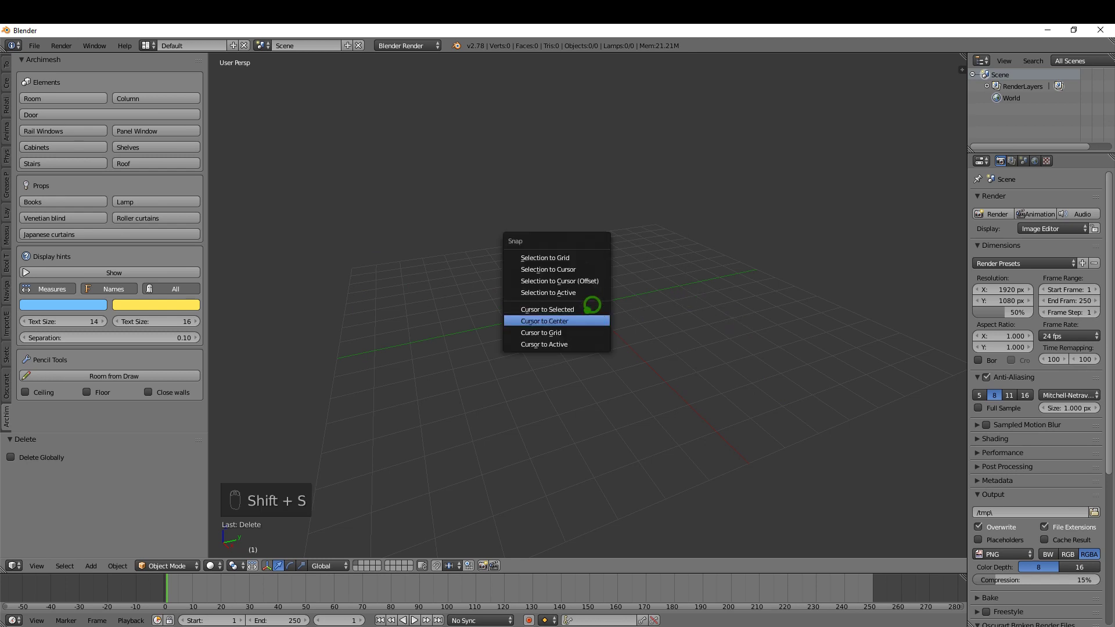
Step: Snap the 3D cursor to the origin, add an Archimesh room, and show the sidebar
click(557, 317)
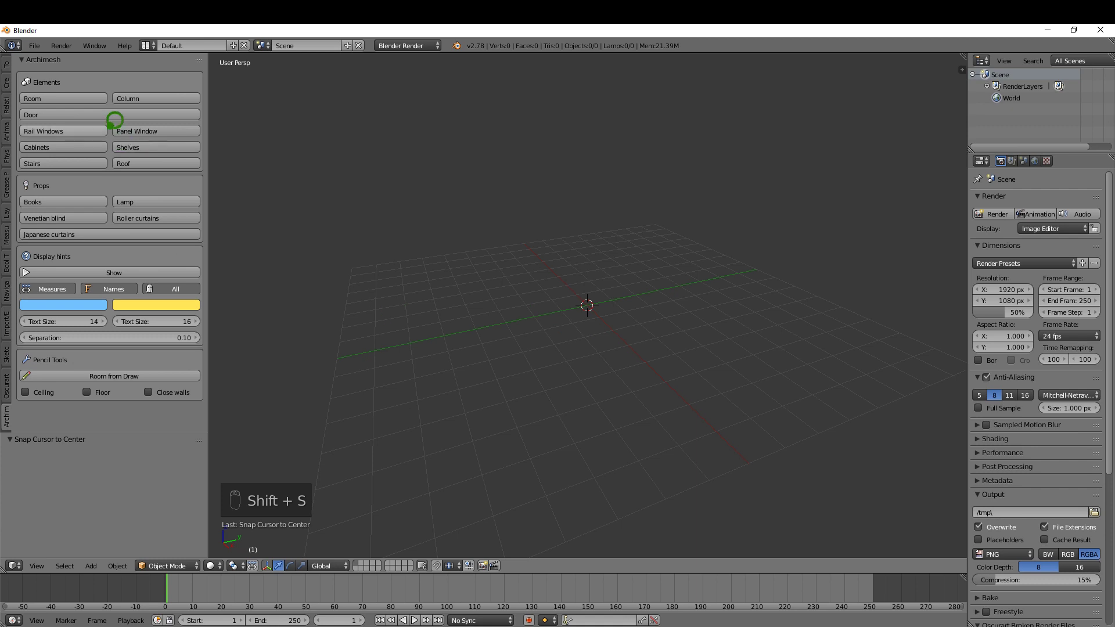
click(64, 98)
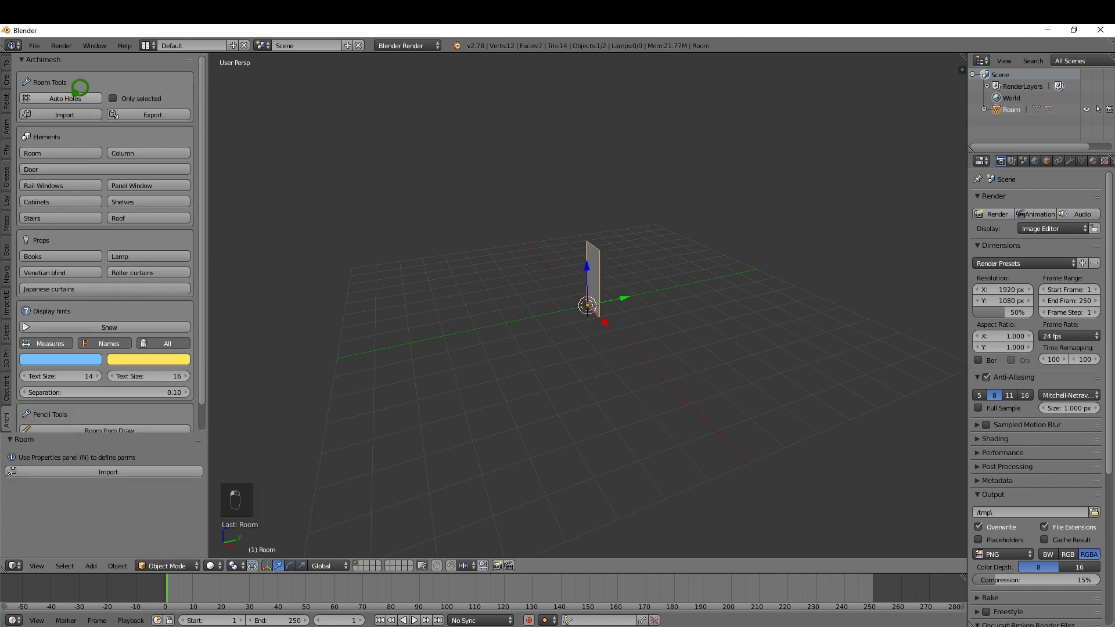
middle_drag(571, 294, 619, 318)
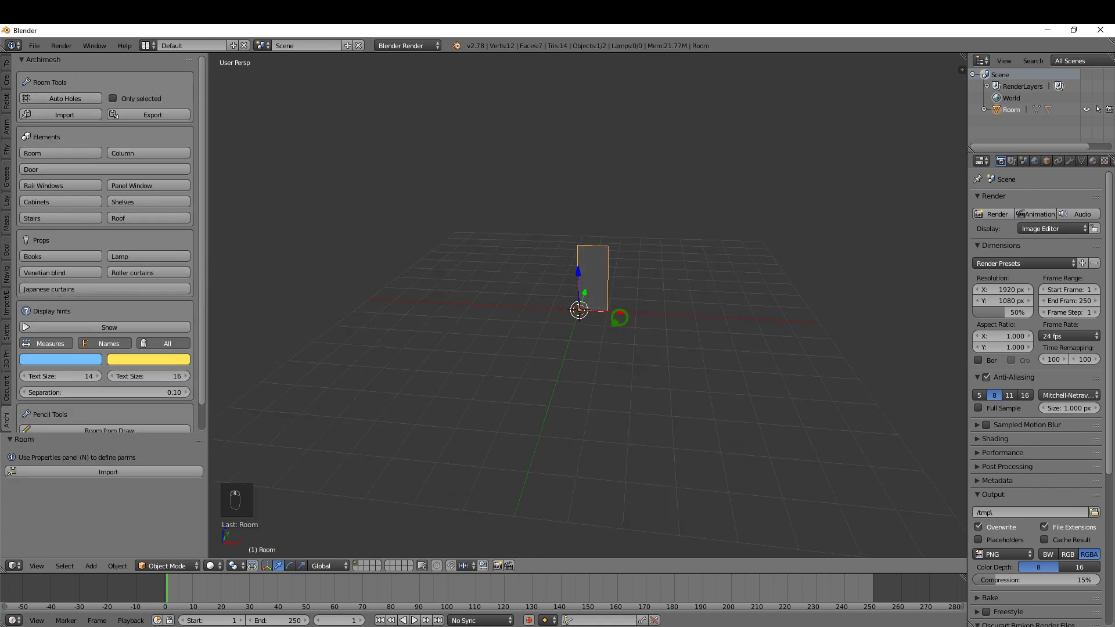
scroll(609, 285, up, 2)
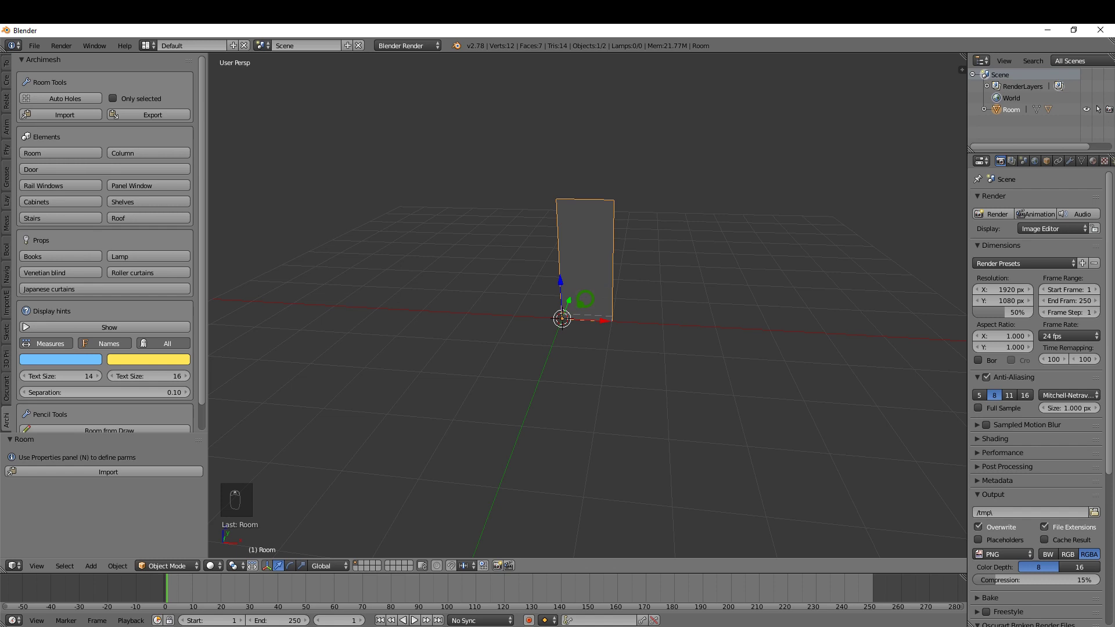
key(n)
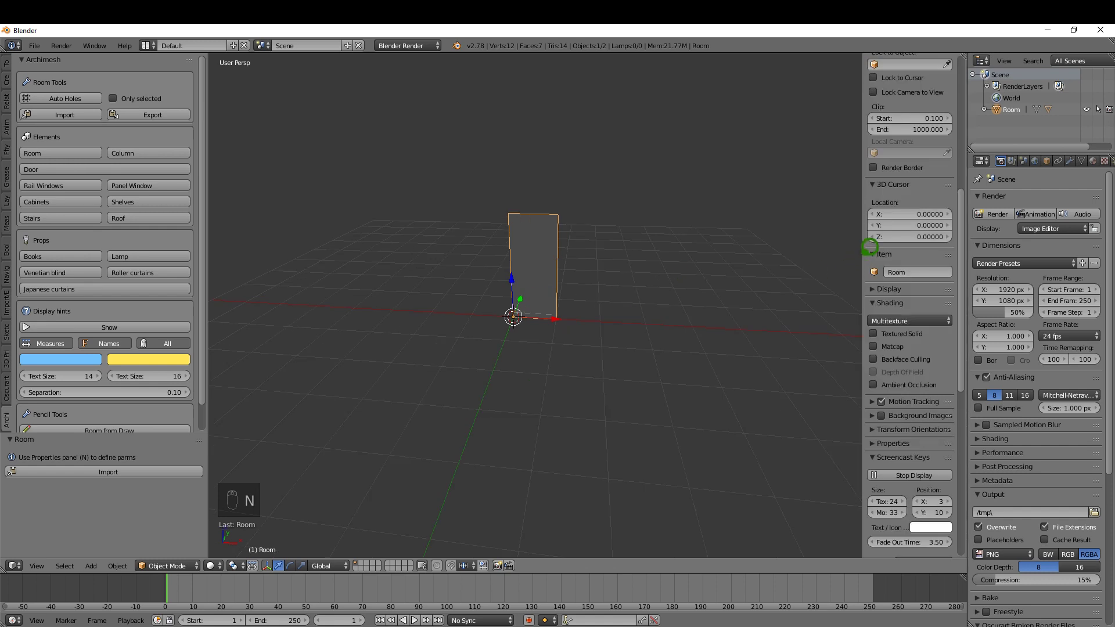
drag(861, 254, 794, 262)
scroll(898, 329, down, 8)
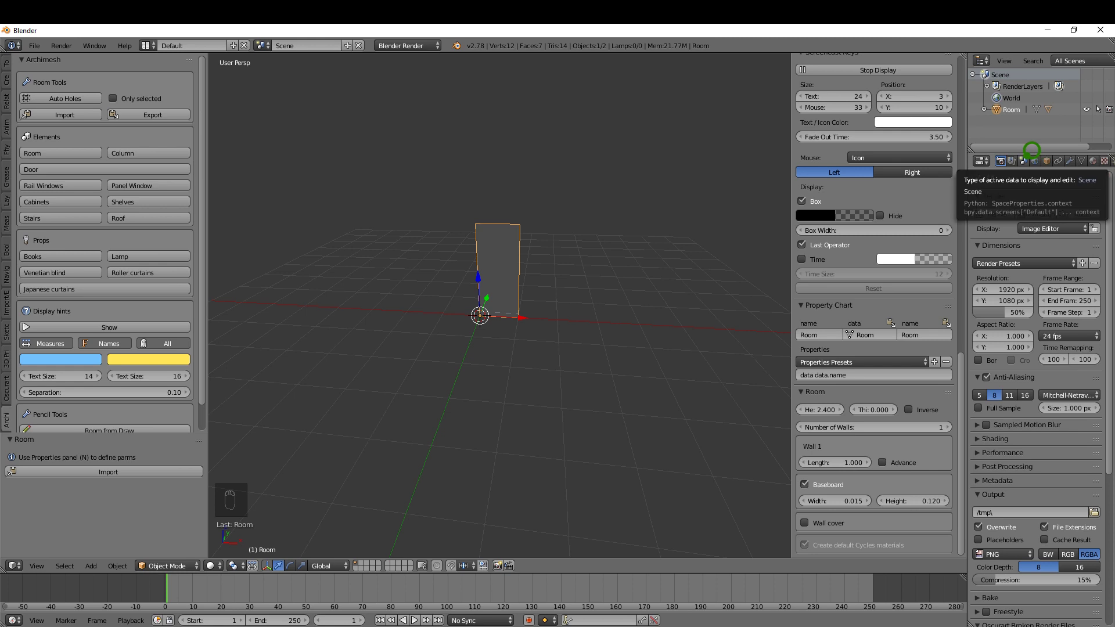
Step: Set the scene Unit System to Metric and widen the sidebar
click(1033, 160)
click(1058, 298)
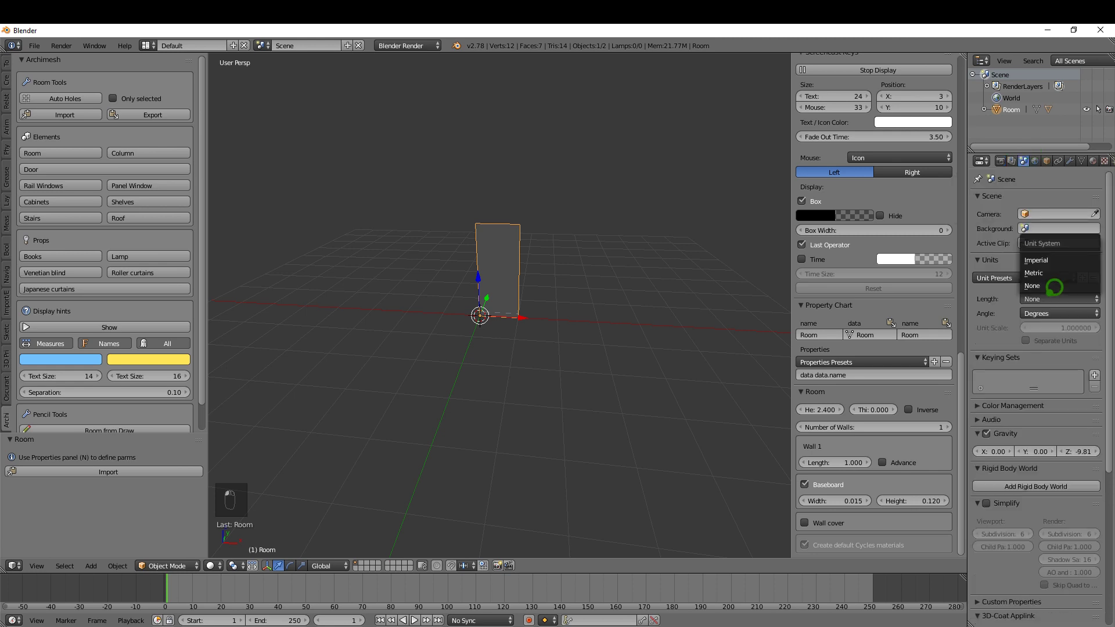
click(1054, 275)
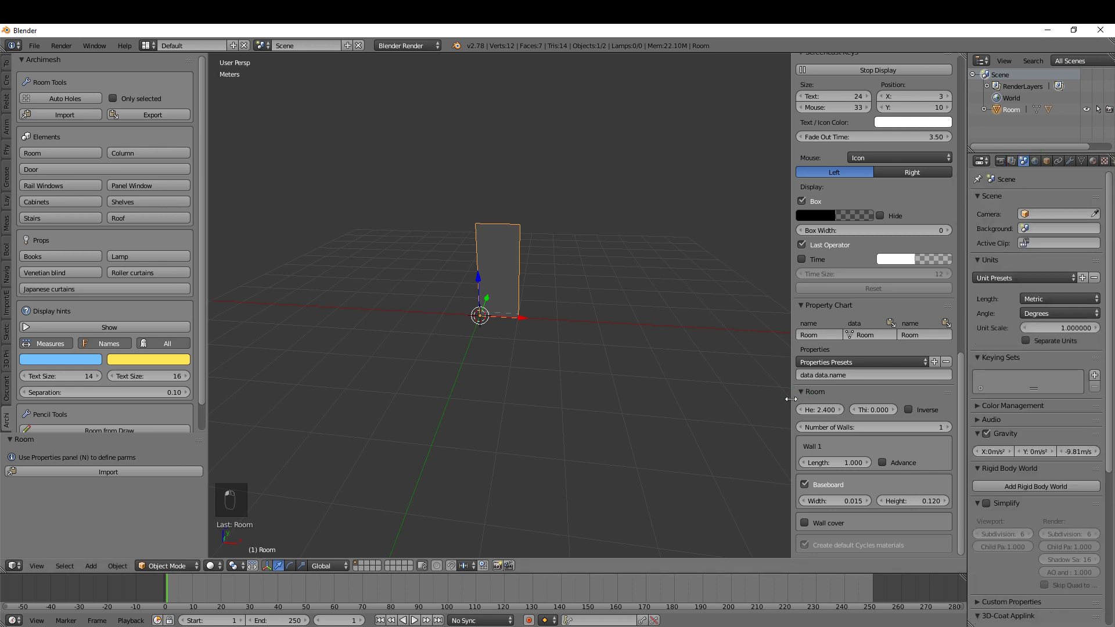
drag(791, 399, 765, 399)
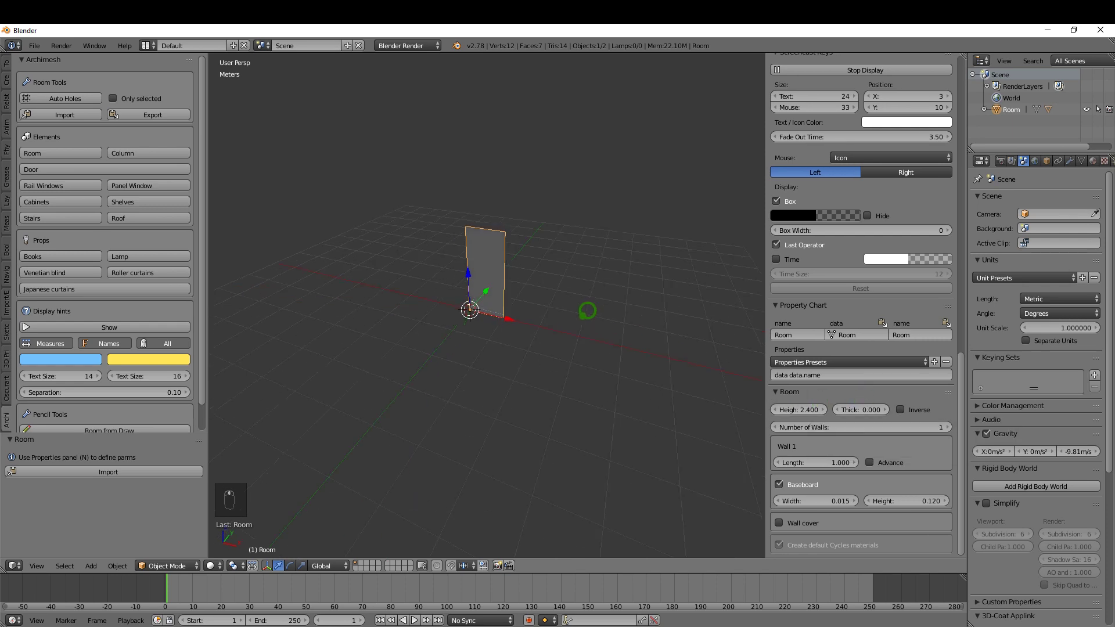
Step: Set the room's wall thickness to 0.2 and Wall 1 length to 10
middle_drag(621, 300, 529, 314)
double_click(854, 409)
text(2)
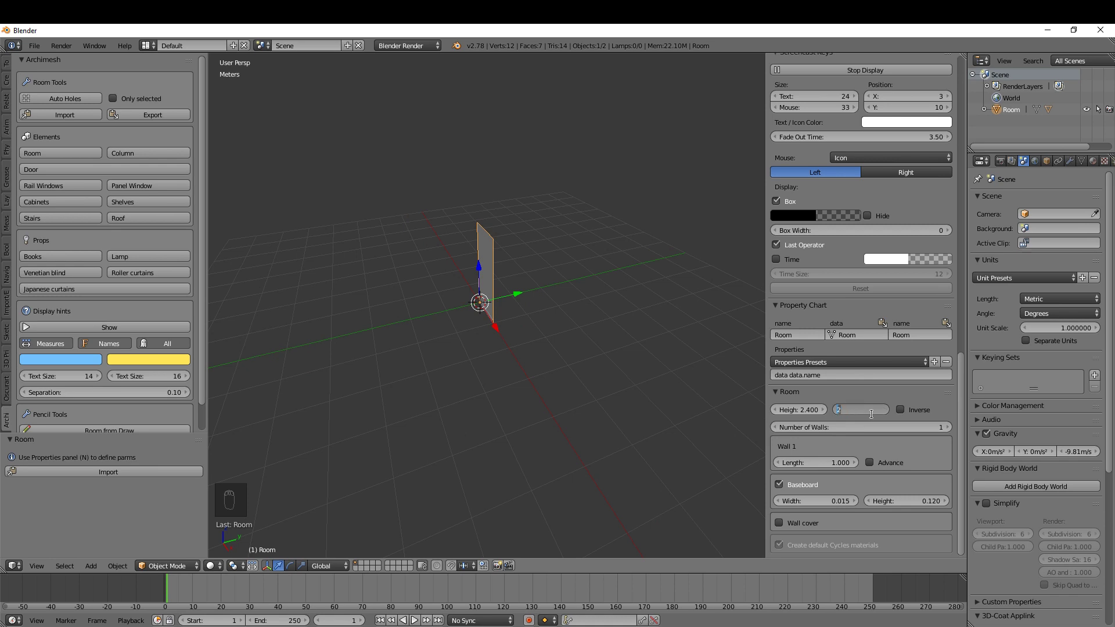
key(Return)
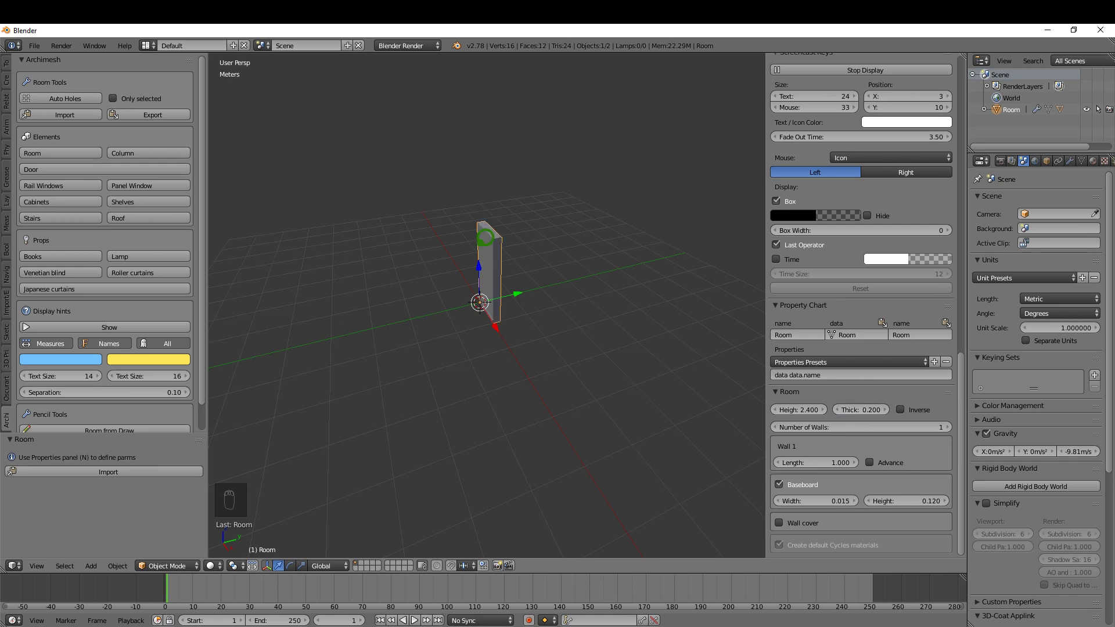
scroll(545, 260, up, 3)
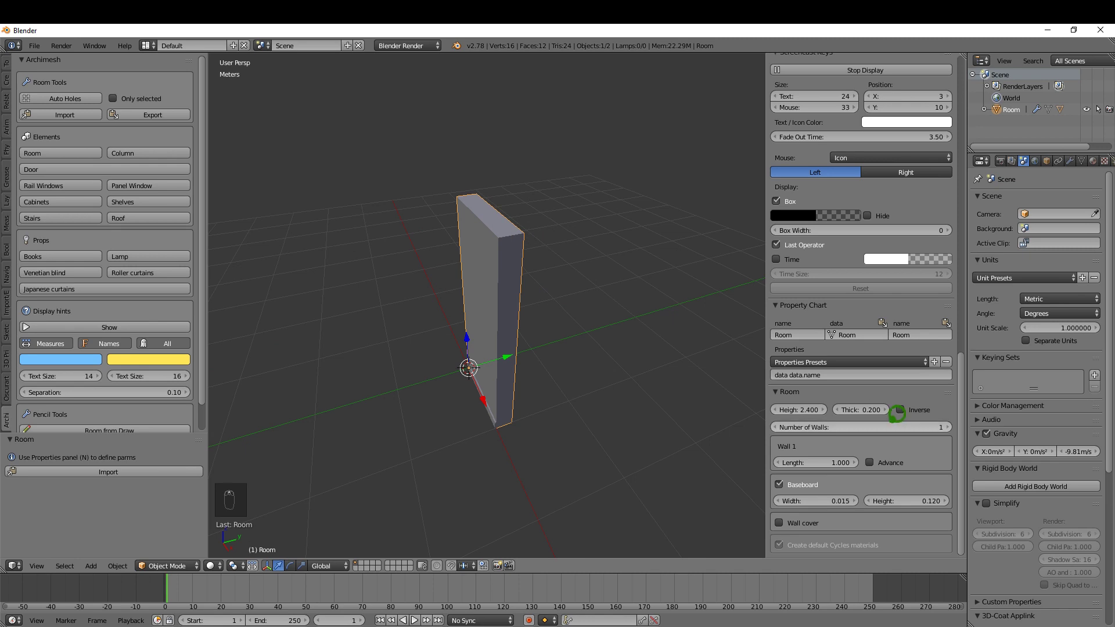
scroll(610, 318, down, 1)
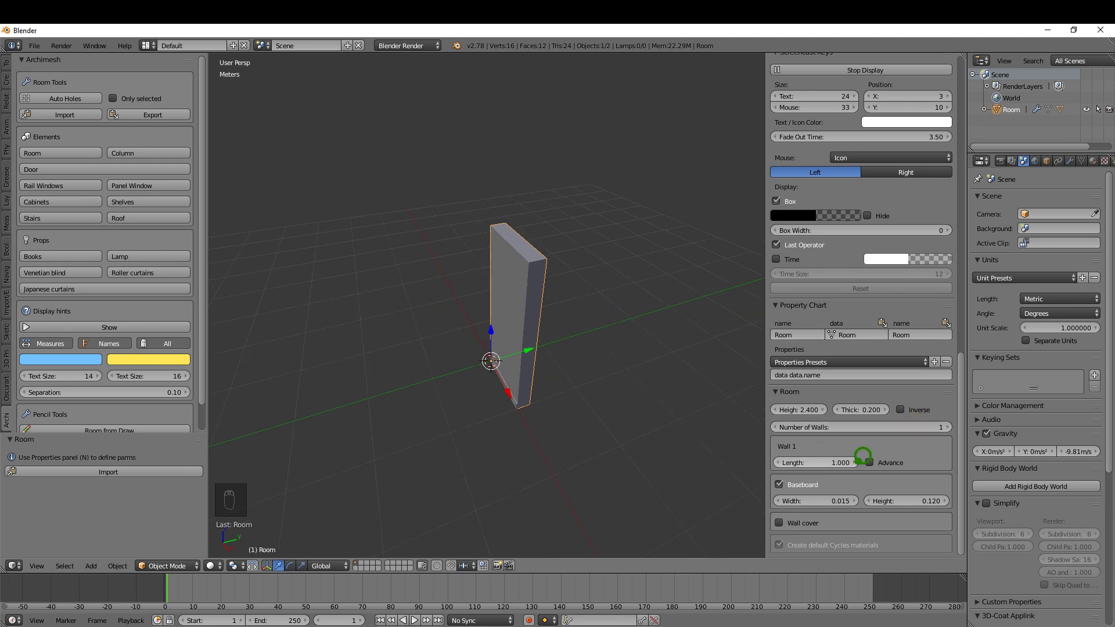
double_click(839, 462)
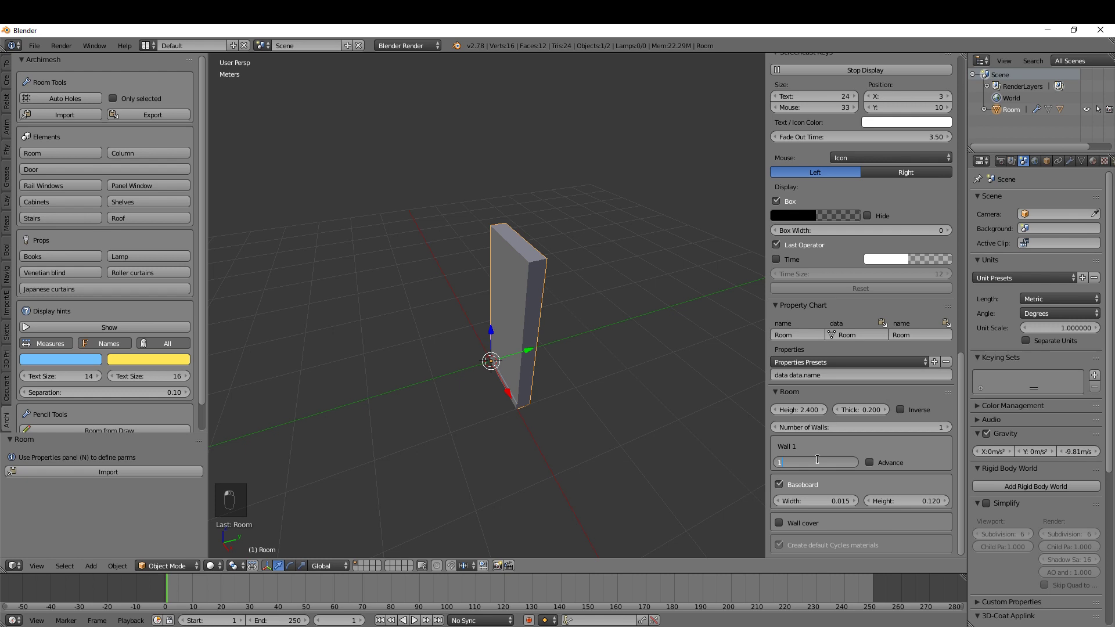
text(0)
key(Return)
middle_drag(609, 349, 649, 436)
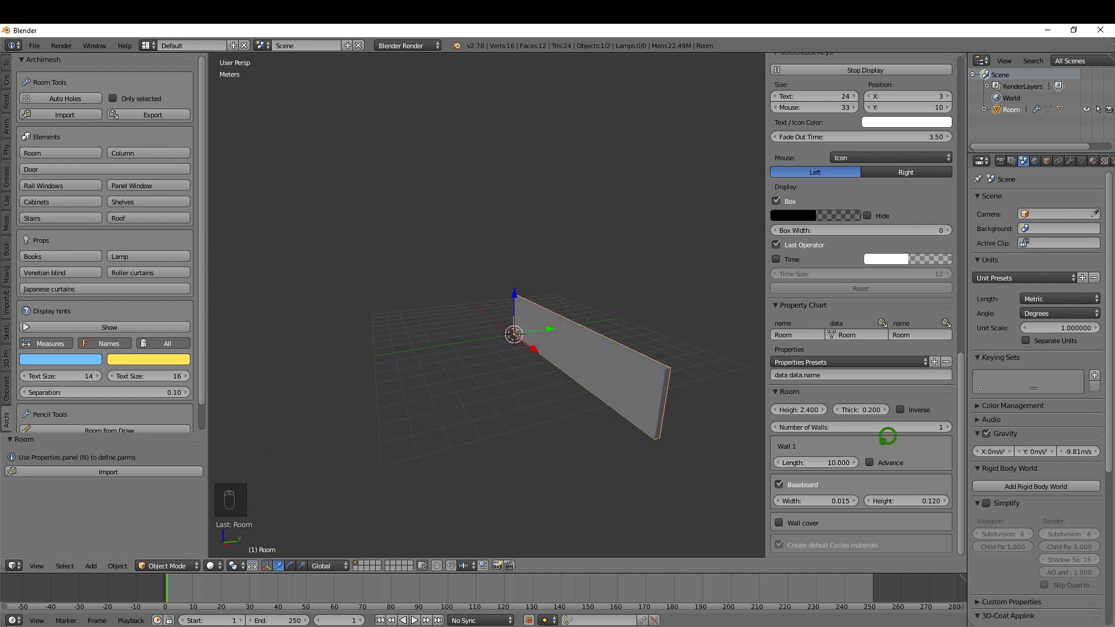
Step: Add a second wall to the room and set its length to -4
click(947, 427)
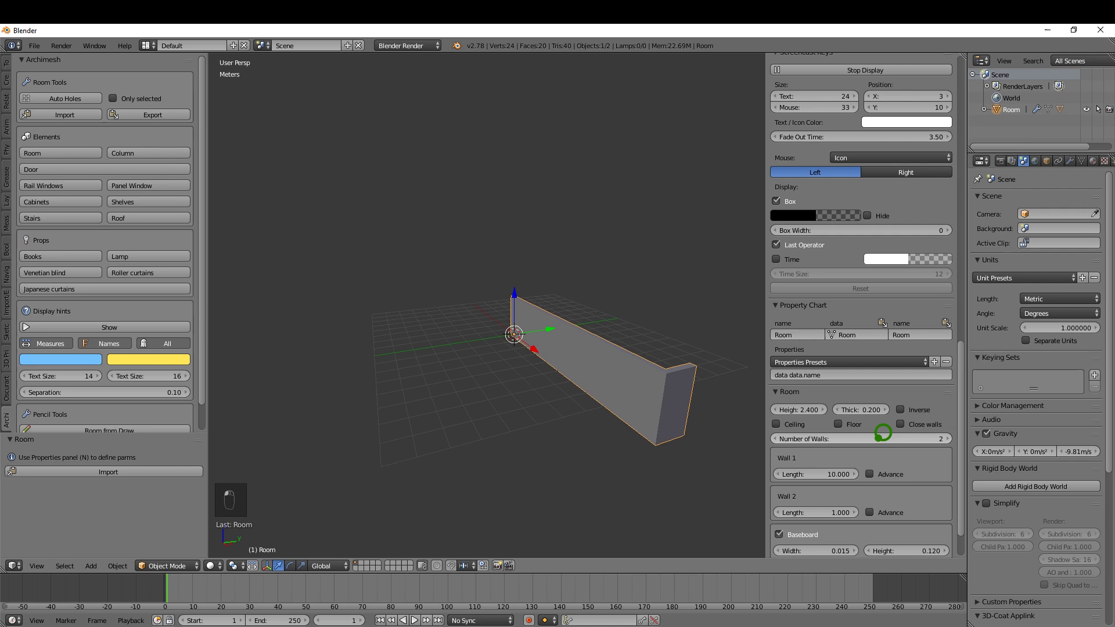
mouse_move(694, 368)
middle_down()
mouse_move(636, 366)
mouse_move(675, 364)
middle_up()
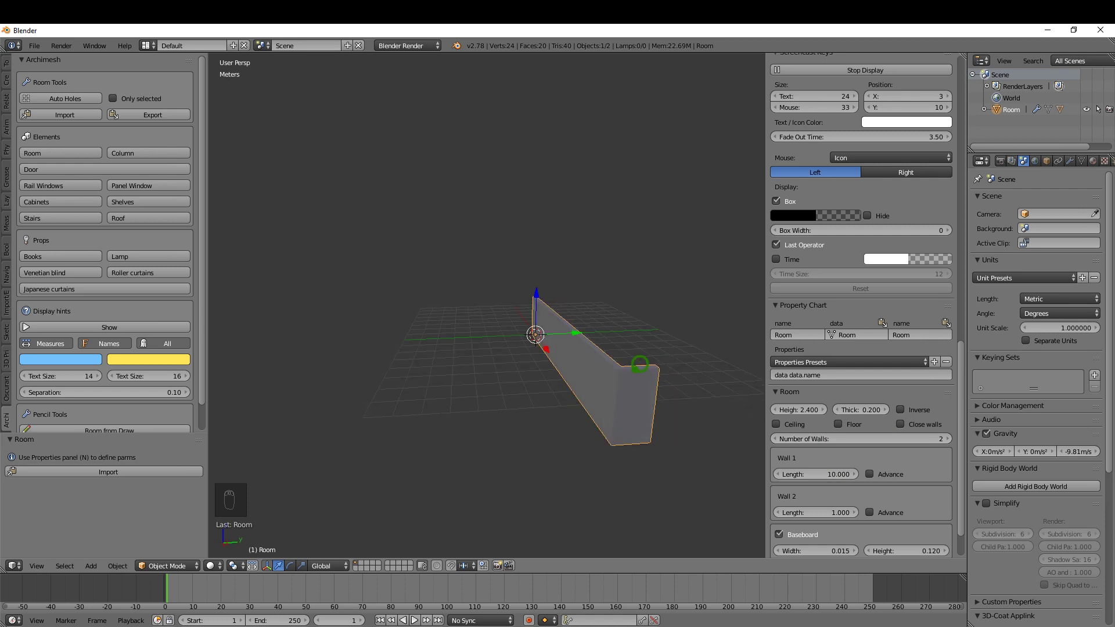
middle_drag(596, 331, 587, 331)
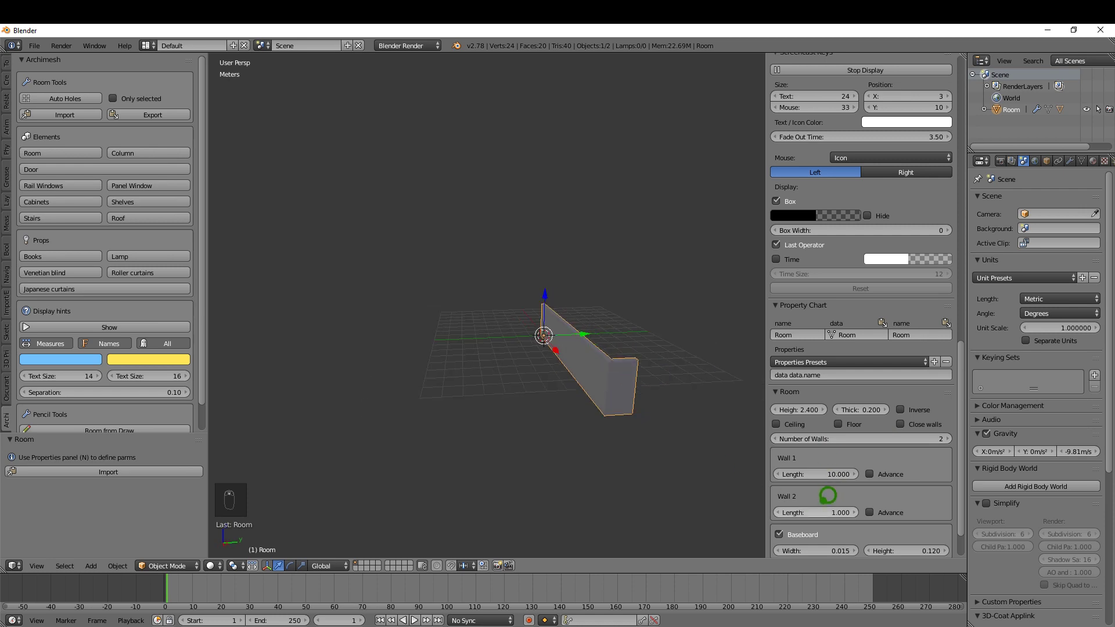
scroll(824, 489, down, 2)
scroll(825, 479, down, 2)
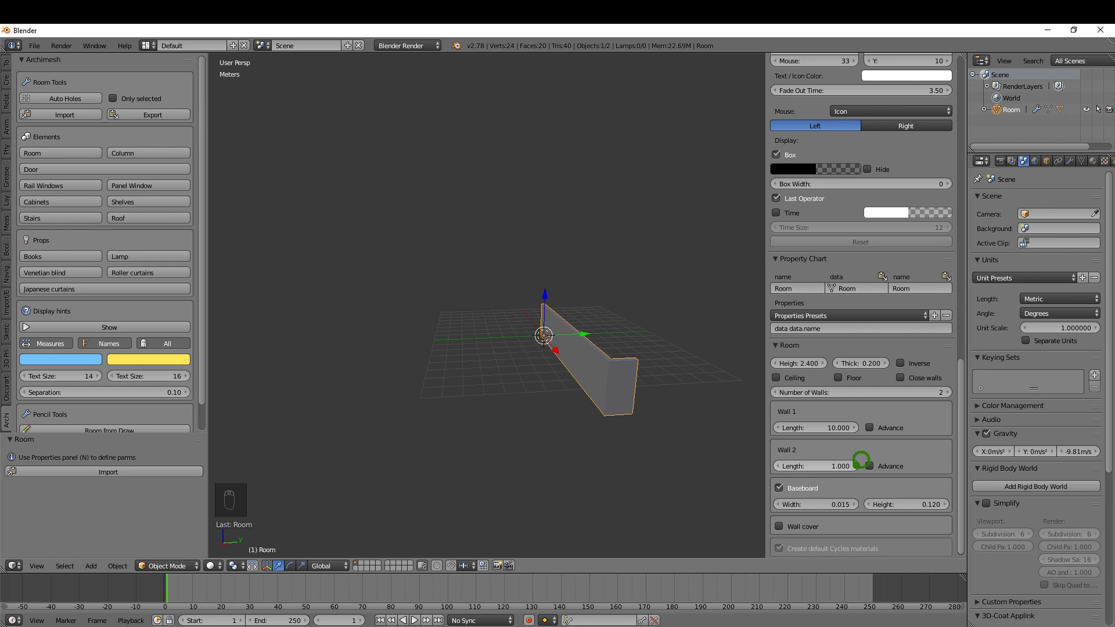
double_click(850, 466)
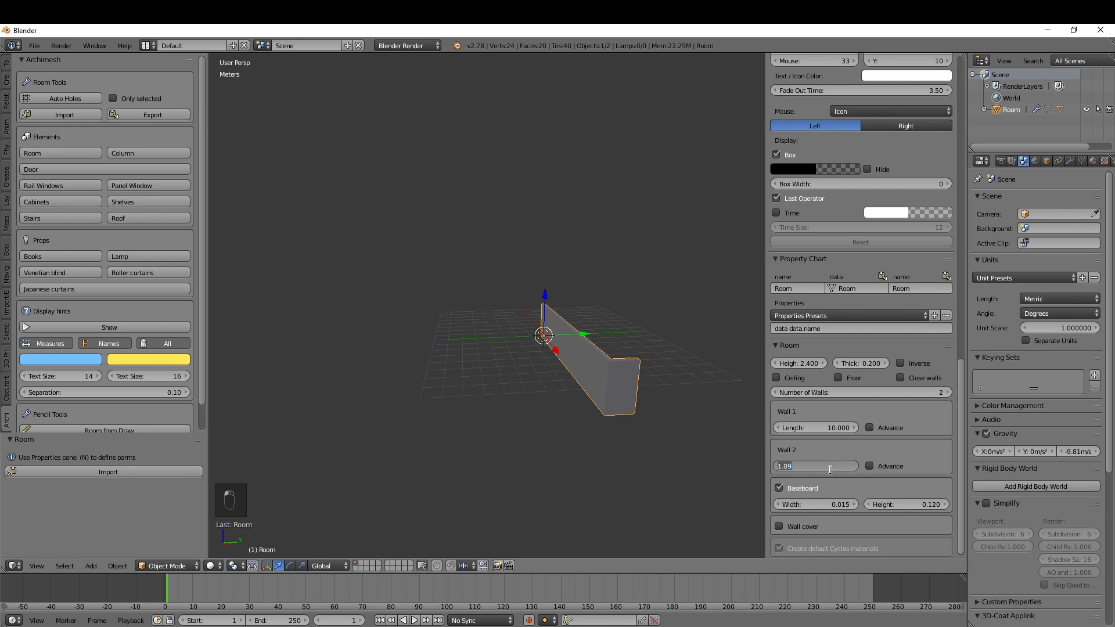
text(4)
key(Return)
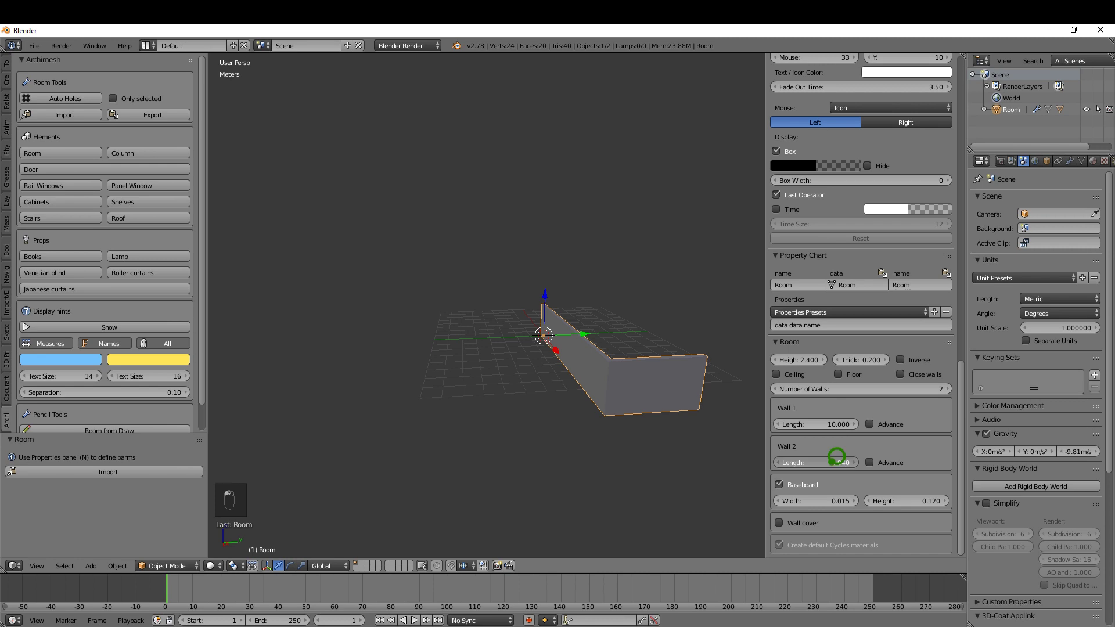
drag(836, 462, 611, 453)
double_click(809, 463)
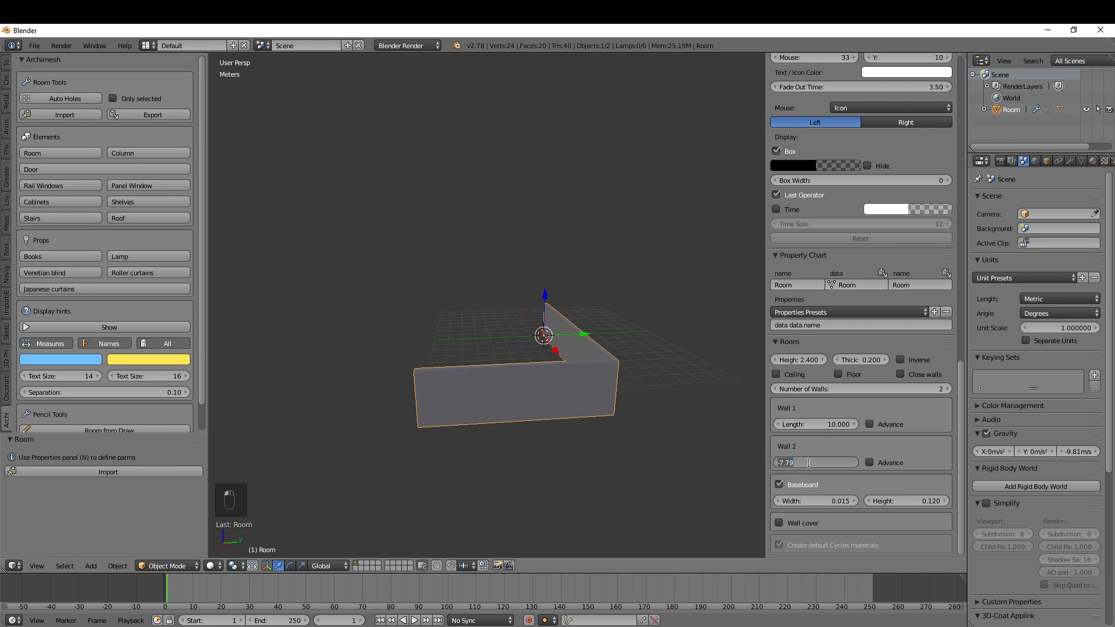
text(4)
key(Return)
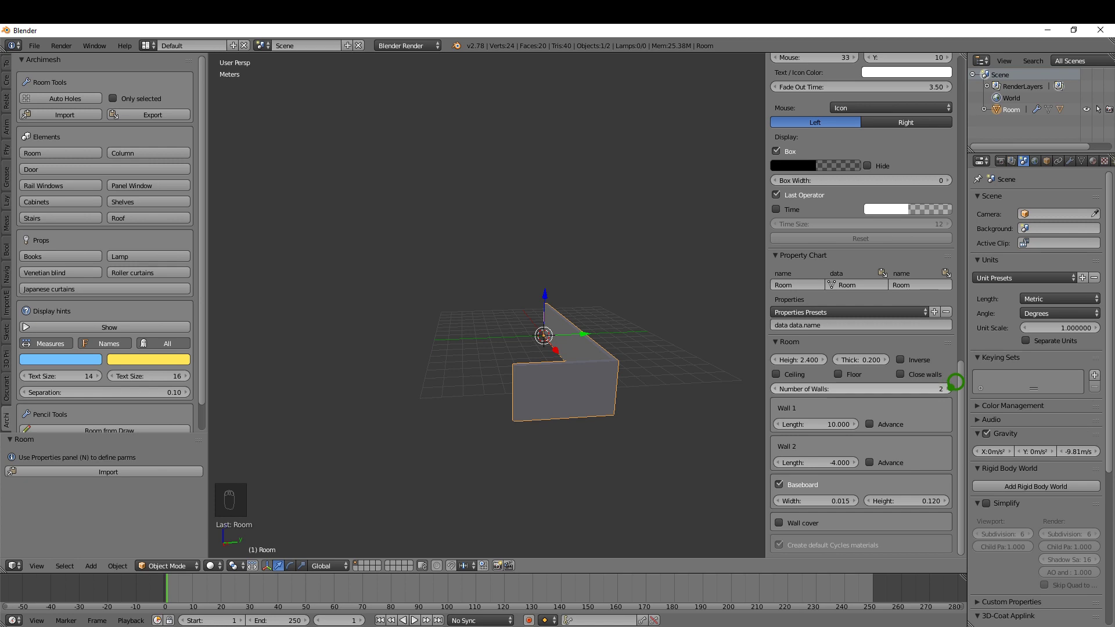
Step: Add a third wall with a length of -10
click(951, 388)
mouse_move(819, 501)
mouse_down()
mouse_move(708, 471)
mouse_move(869, 498)
mouse_up()
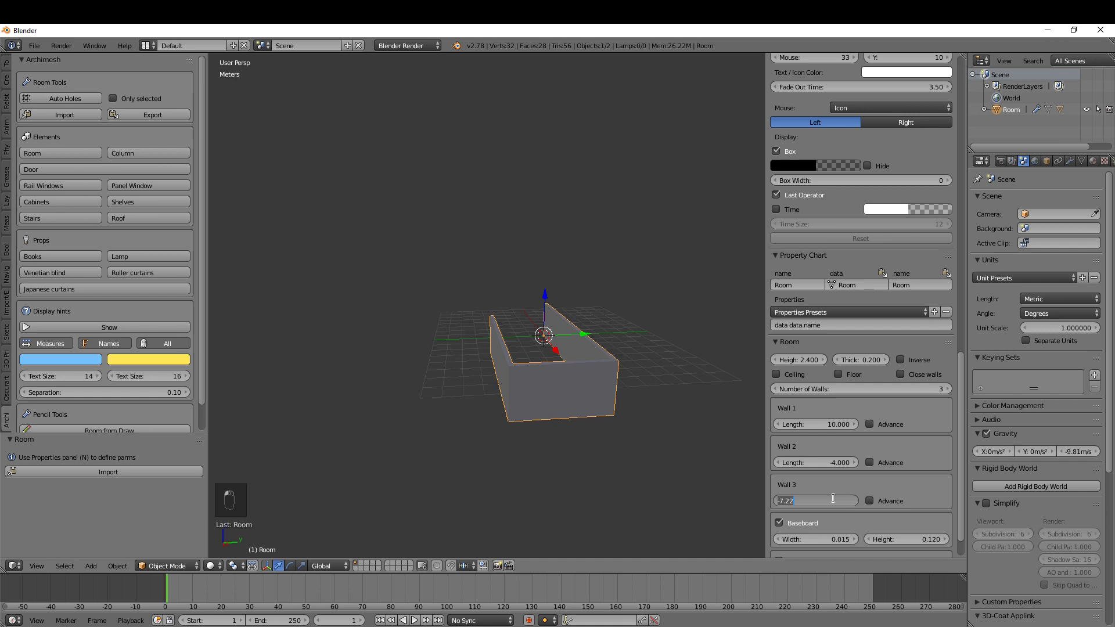
text(0)
key(Return)
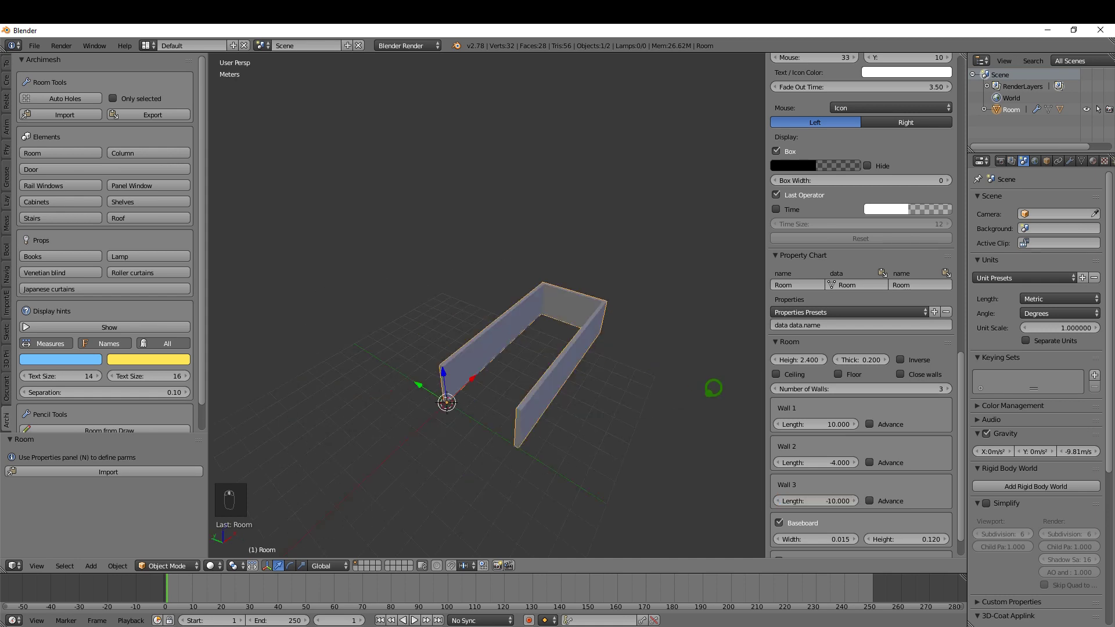
scroll(714, 388, up, 2)
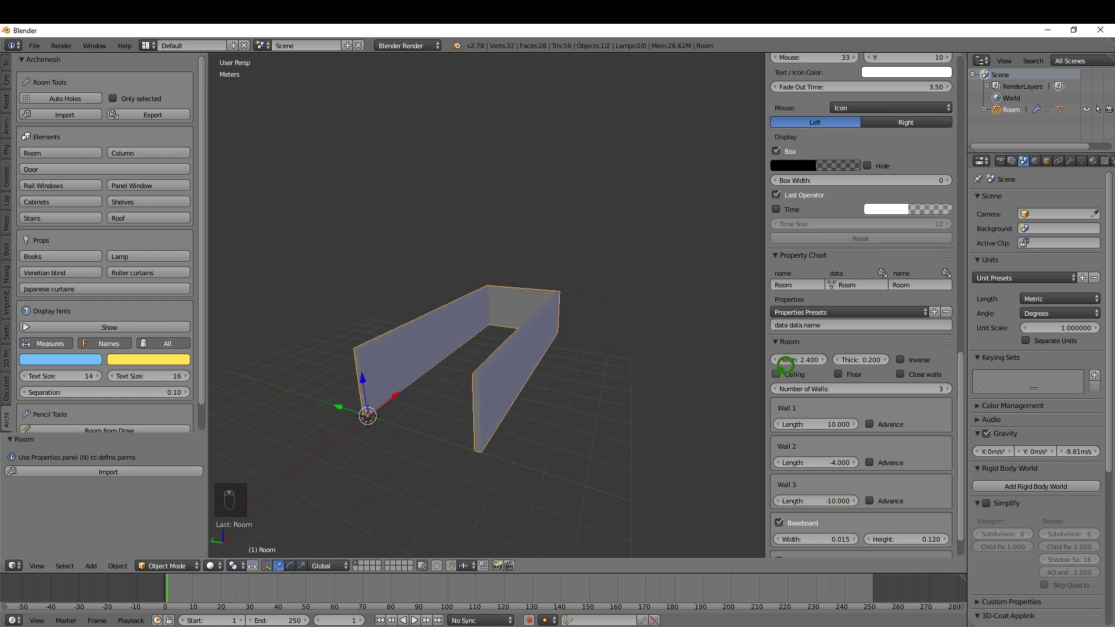
Step: Try the room's ceiling and floor, leave both off, and flip the wall side
click(778, 374)
click(778, 374)
click(839, 374)
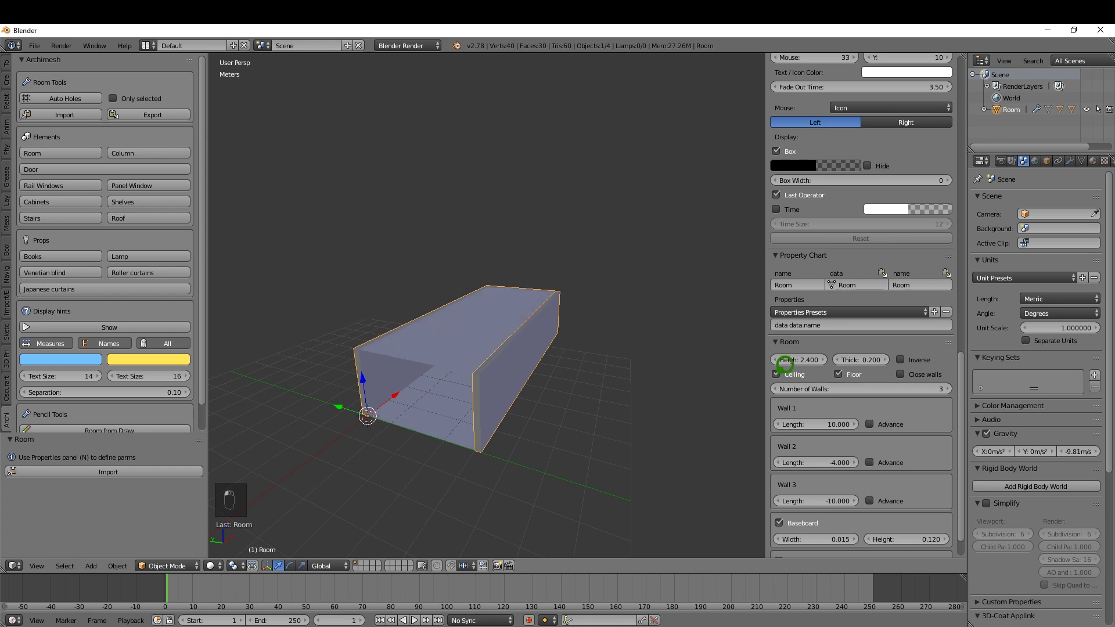
click(777, 374)
click(839, 374)
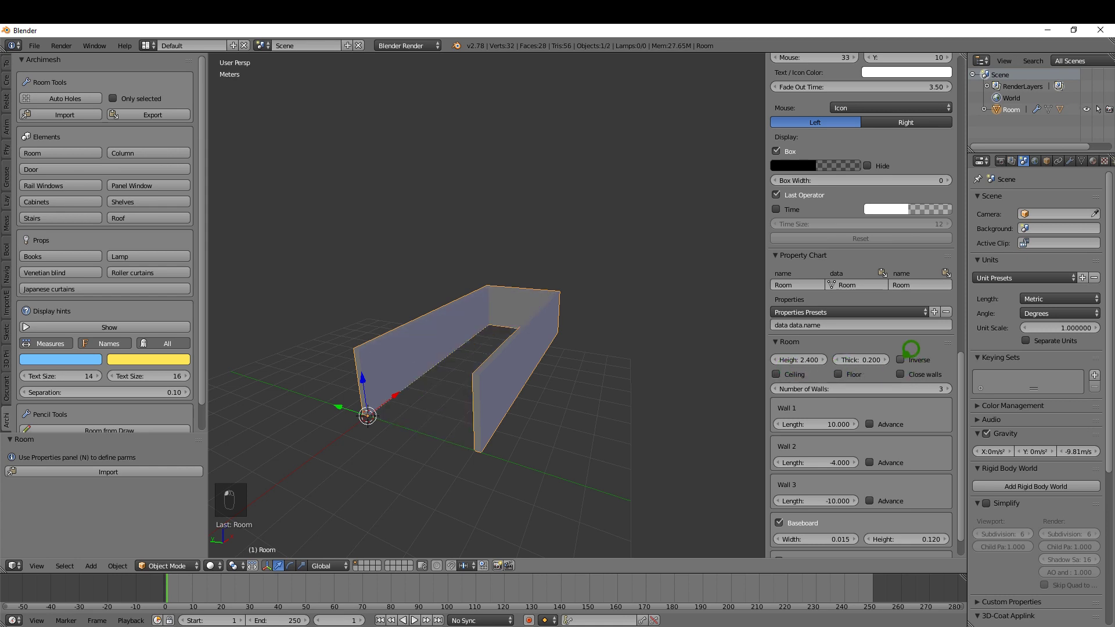
click(901, 360)
scroll(597, 398, up, 4)
scroll(583, 393, up, 3)
scroll(581, 387, up, 2)
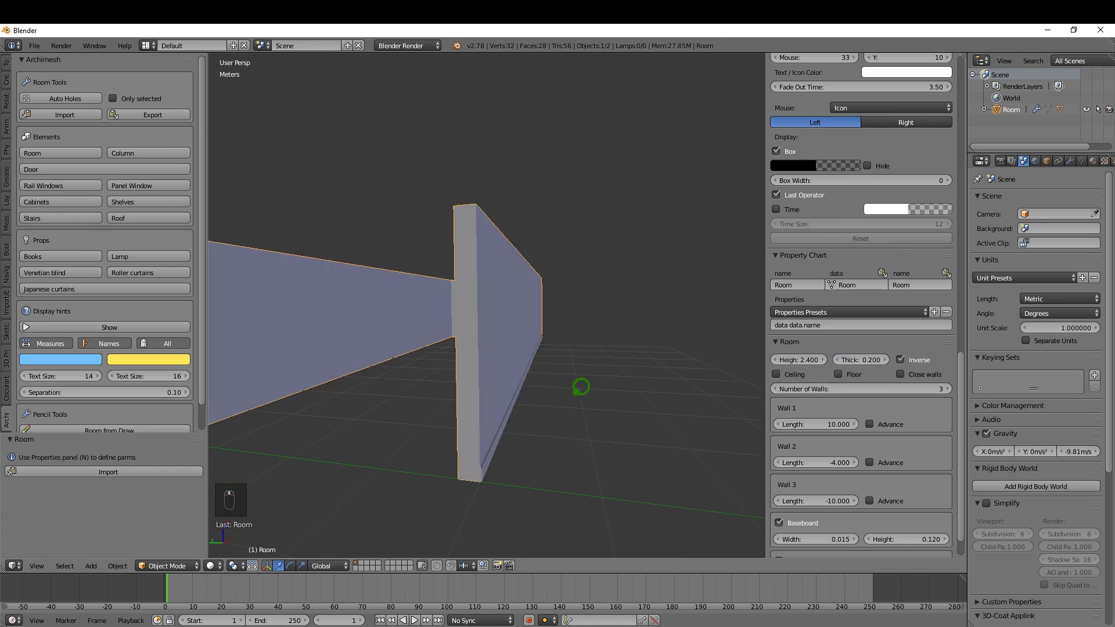
middle_drag(581, 387, 575, 384)
mouse_move(475, 358)
middle_down()
mouse_move(653, 368)
mouse_move(488, 357)
mouse_move(610, 418)
middle_up()
scroll(828, 505, down, 1)
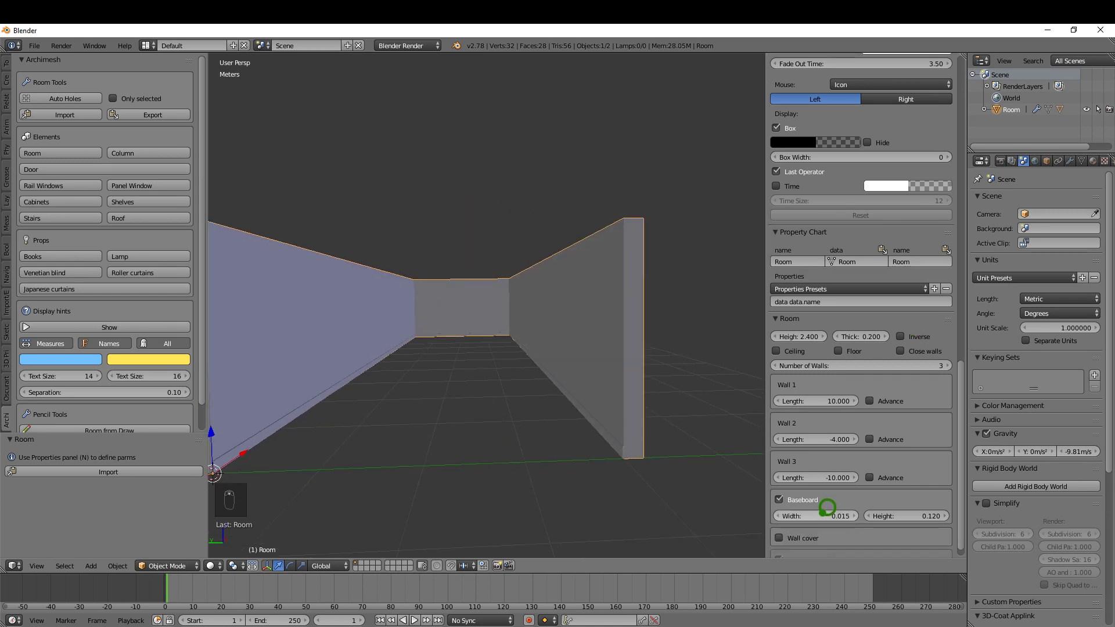
Step: Give the baseboard 0.075 width and 0.330 height, and invert the room geometry
click(780, 499)
click(780, 499)
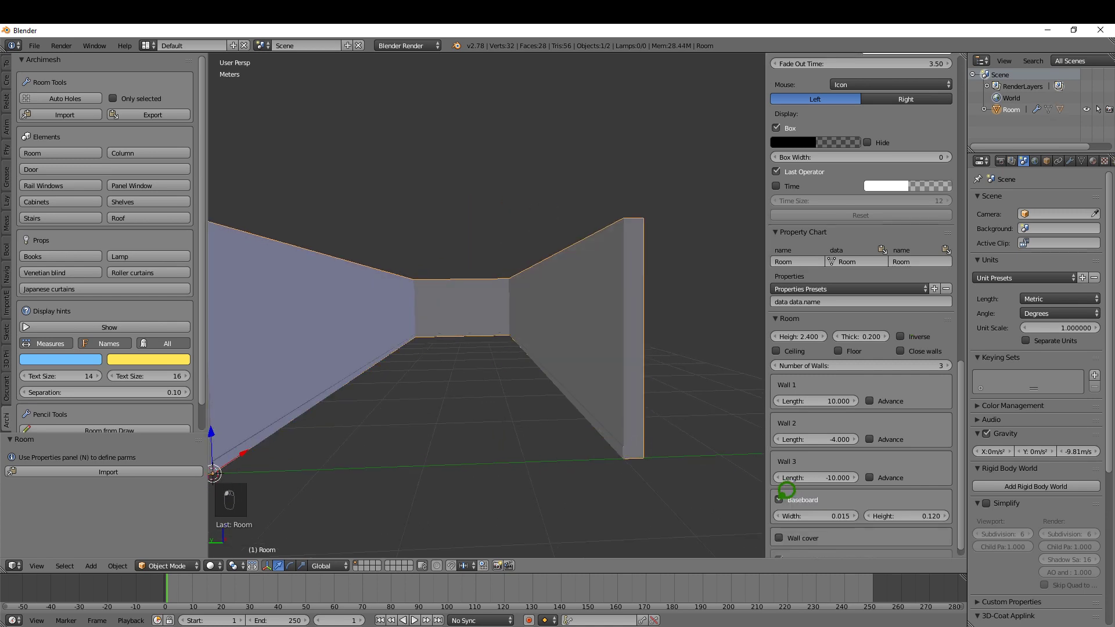
mouse_move(801, 516)
mouse_down()
mouse_move(821, 514)
mouse_move(810, 515)
mouse_up()
drag(906, 516, 932, 516)
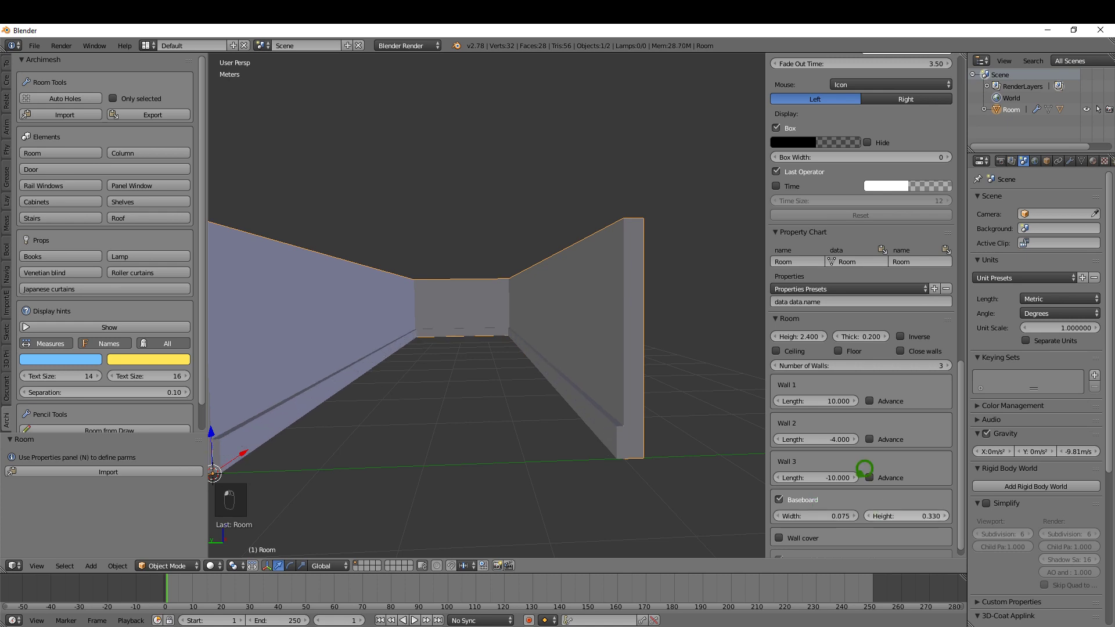
click(902, 337)
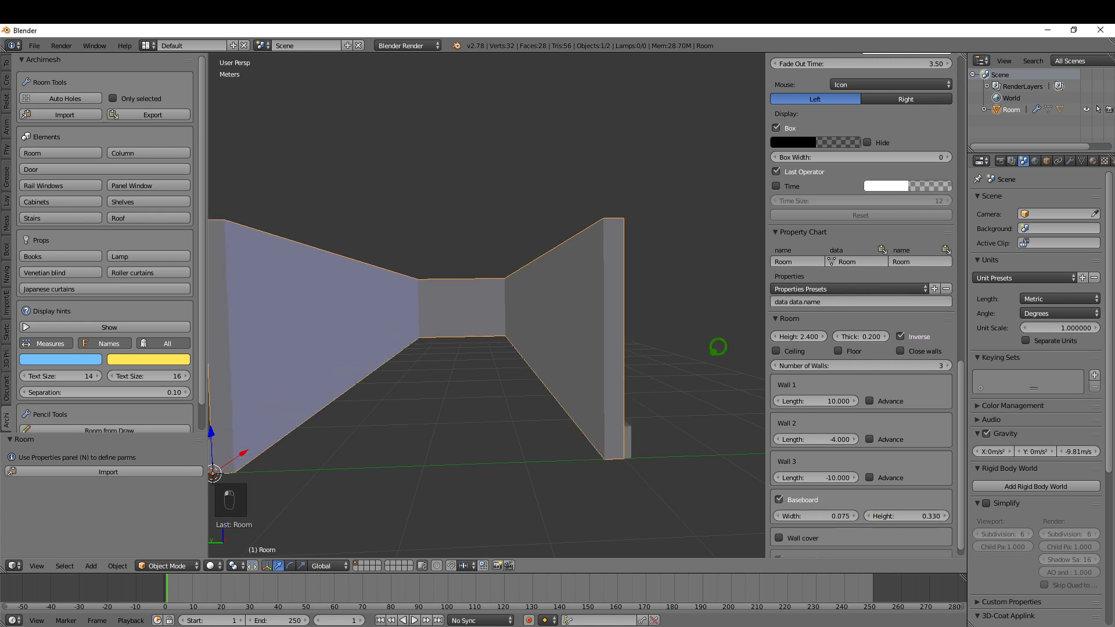
middle_drag(714, 347, 425, 322)
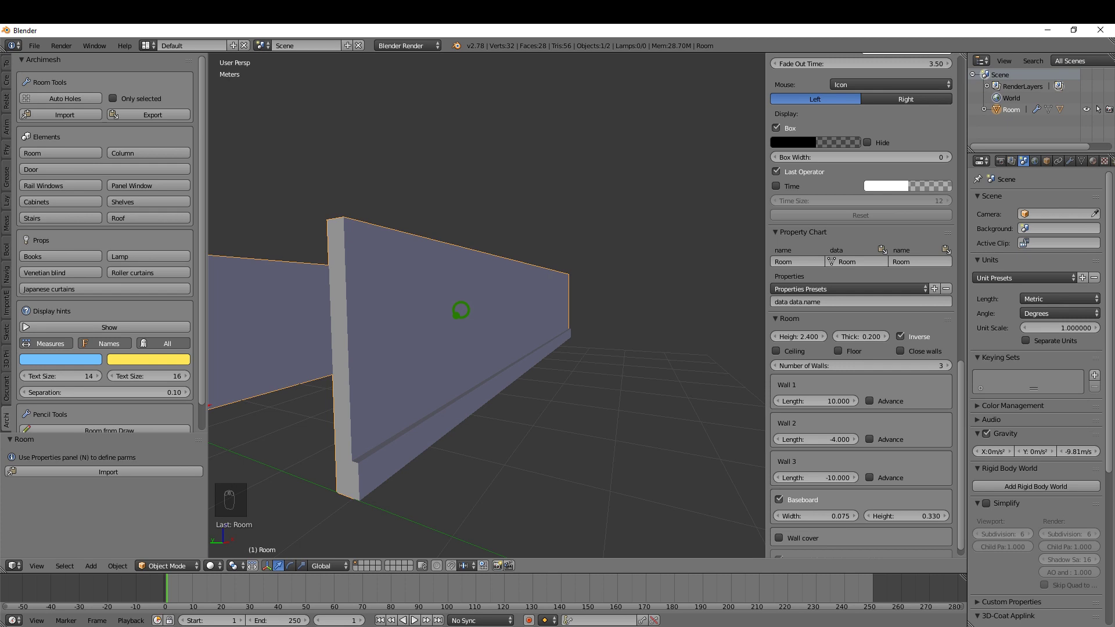
scroll(460, 310, down, 4)
scroll(641, 402, down, 3)
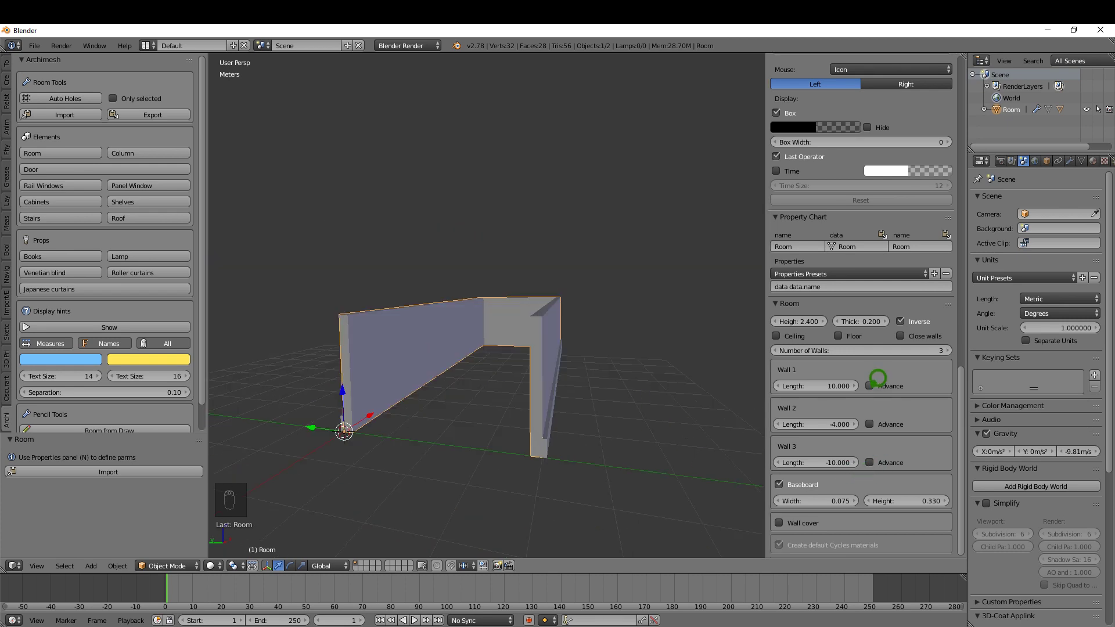
Step: Enable Wall 1's advanced options, set its angle to 0.0, and show it without baseboard
click(871, 386)
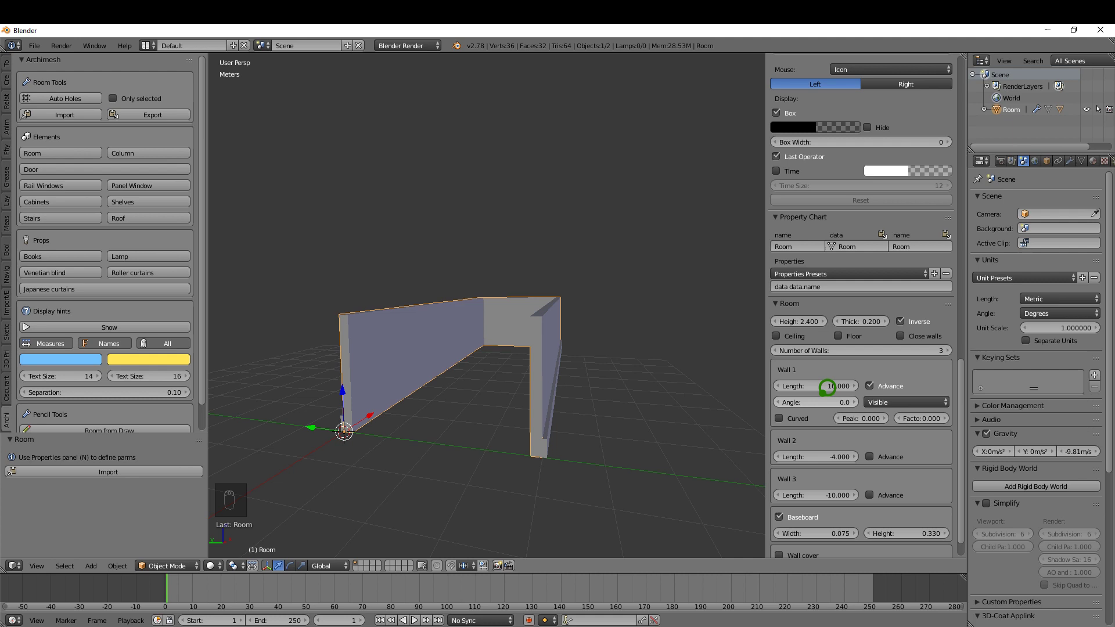
mouse_move(815, 401)
mouse_down()
mouse_move(675, 395)
mouse_move(902, 370)
mouse_up()
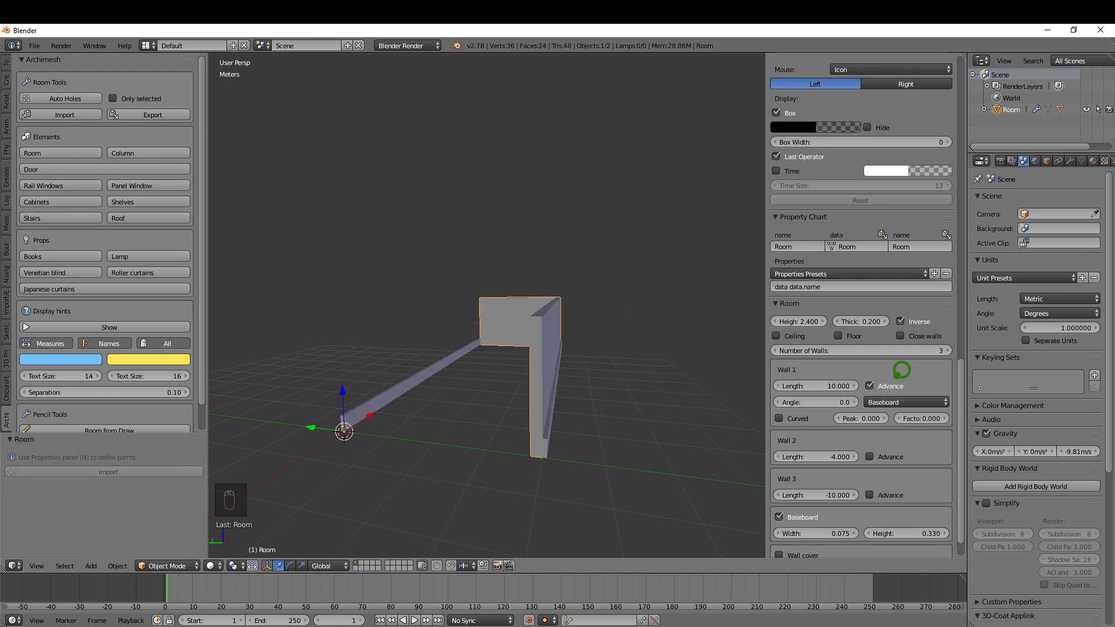
click(906, 402)
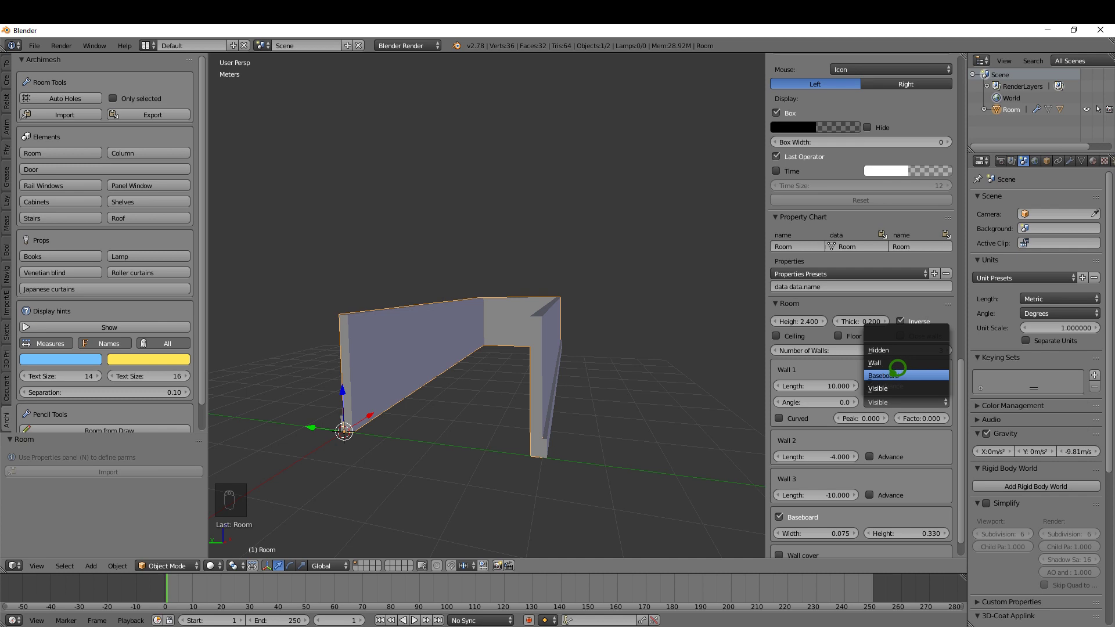
click(897, 374)
click(907, 402)
click(906, 388)
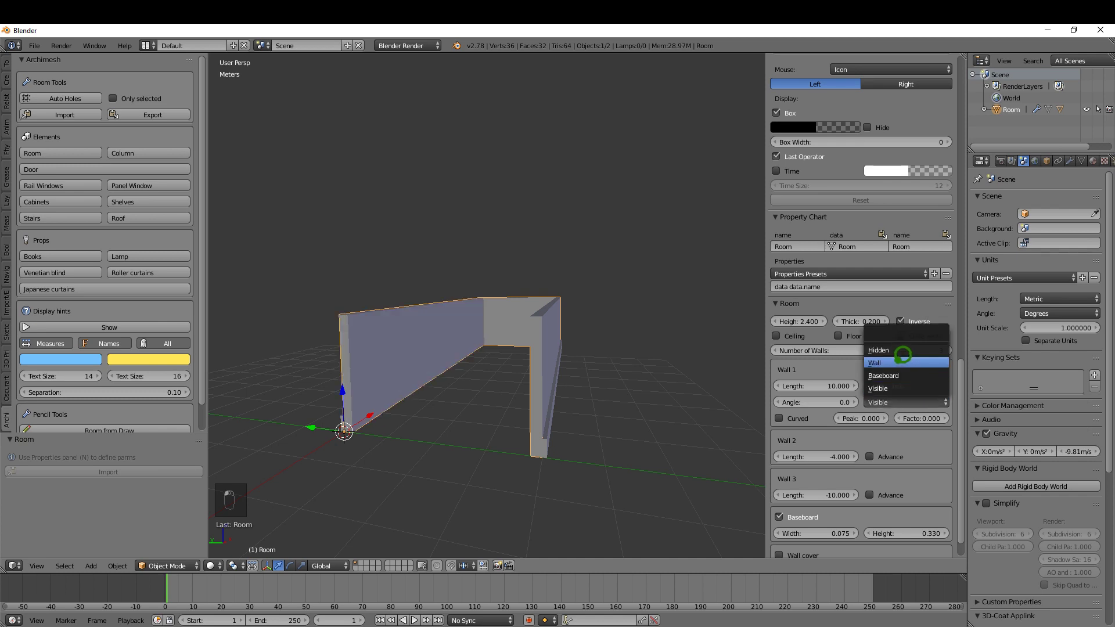
click(903, 361)
Step: Hide Wall 1 entirely, then set its display back to Visible
middle_drag(393, 365, 461, 361)
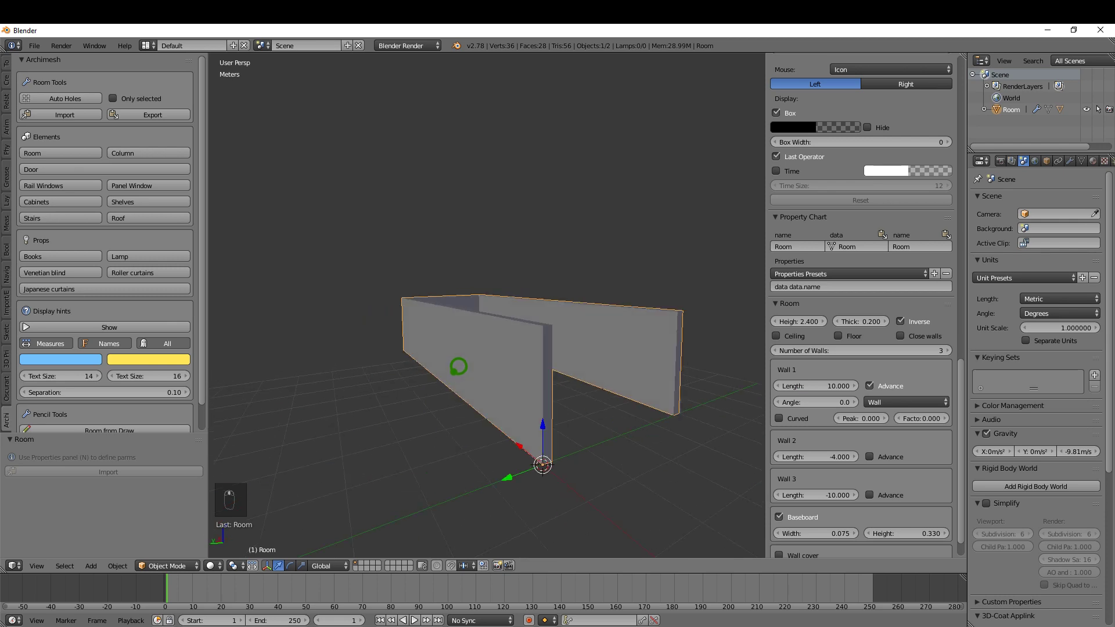
click(906, 402)
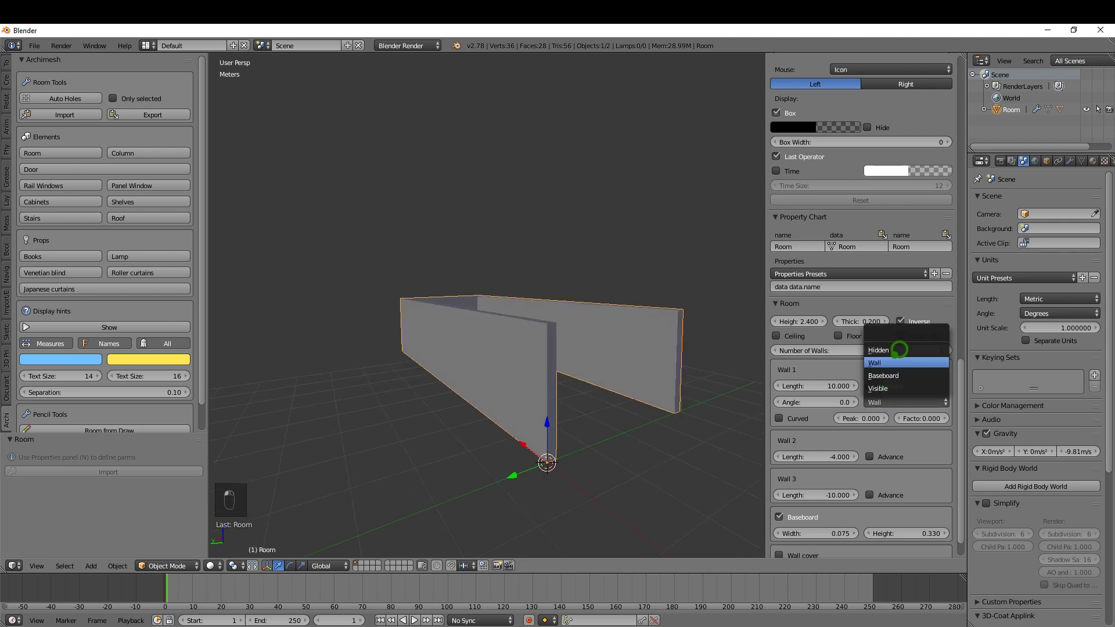
click(889, 350)
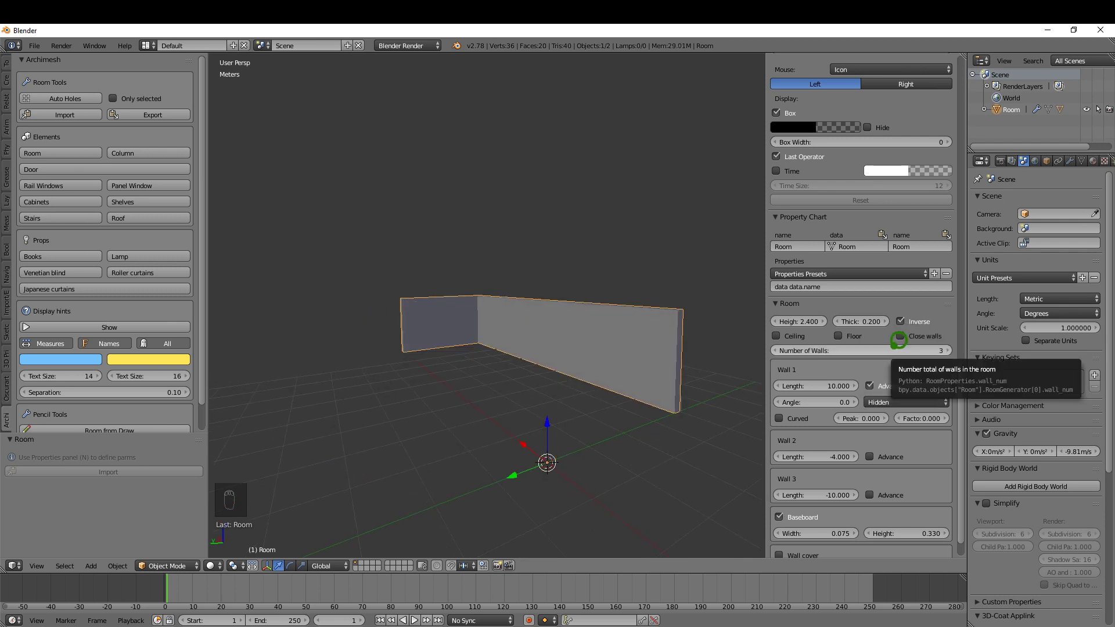
click(906, 402)
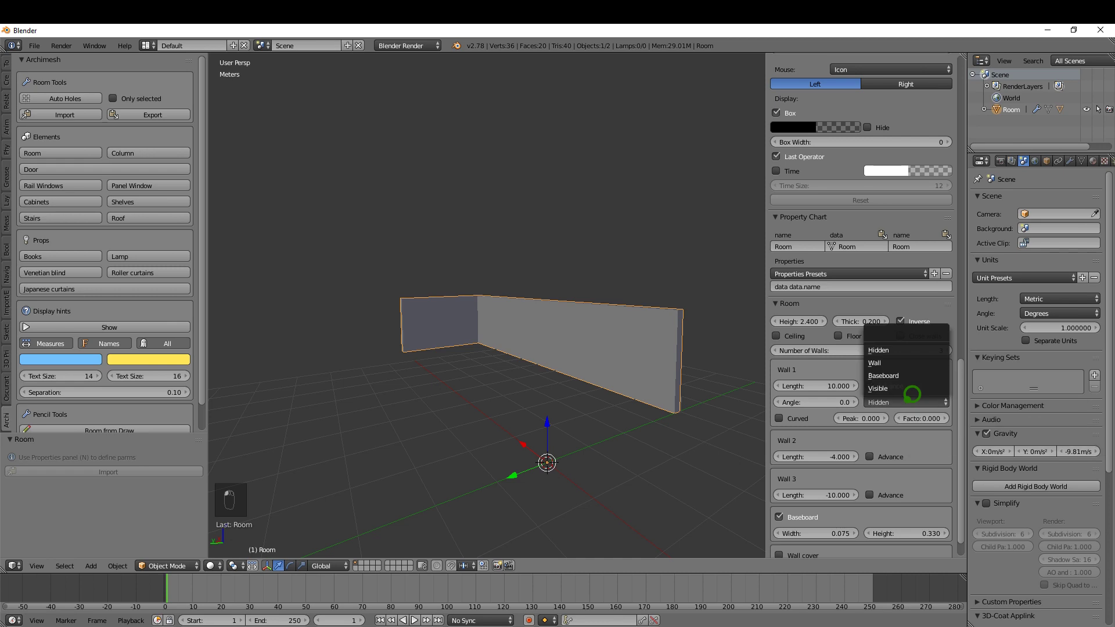
click(897, 392)
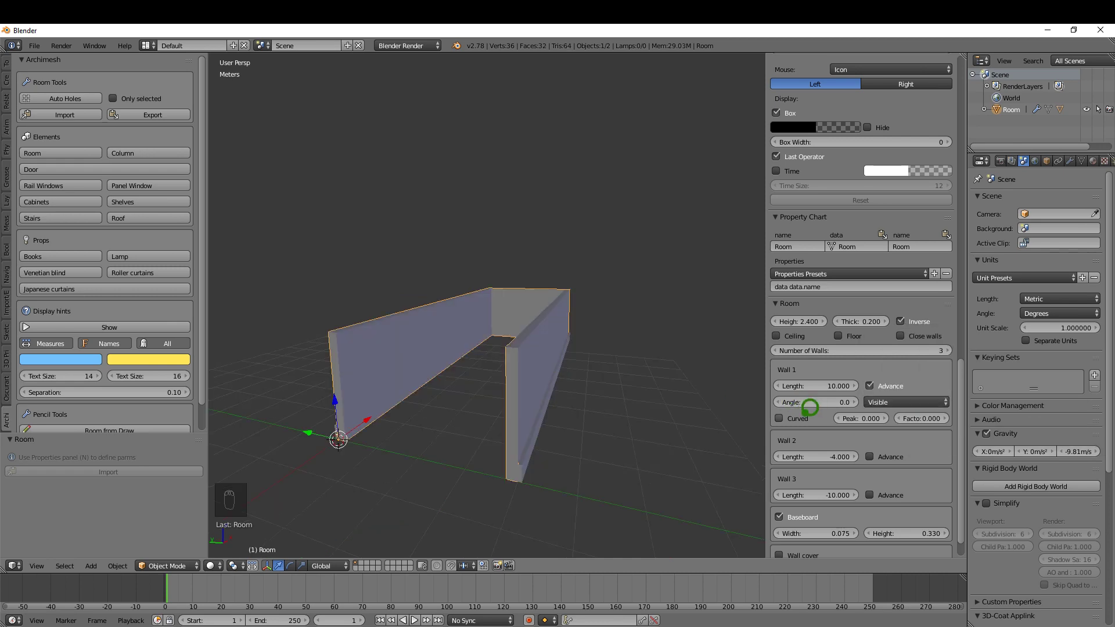
Step: Curve Wall 1 with curvature factor -0.7 and 25 steps
click(780, 418)
mouse_move(662, 399)
middle_down()
mouse_move(564, 383)
mouse_move(602, 383)
middle_up()
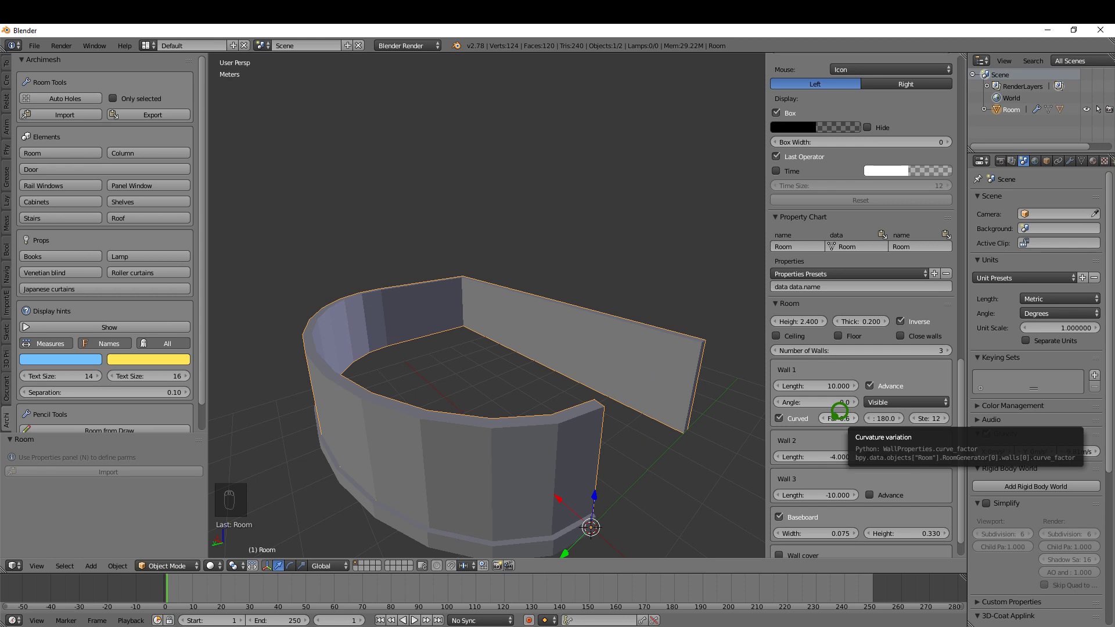
drag(838, 418, 836, 417)
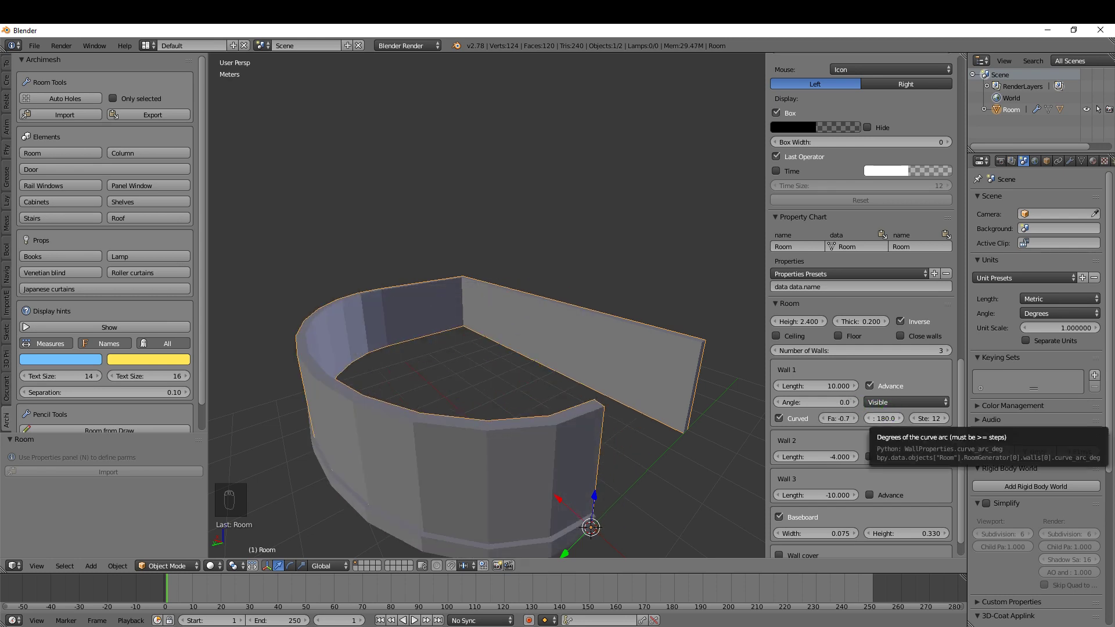
mouse_move(932, 418)
mouse_down()
mouse_move(953, 407)
mouse_move(936, 418)
mouse_up()
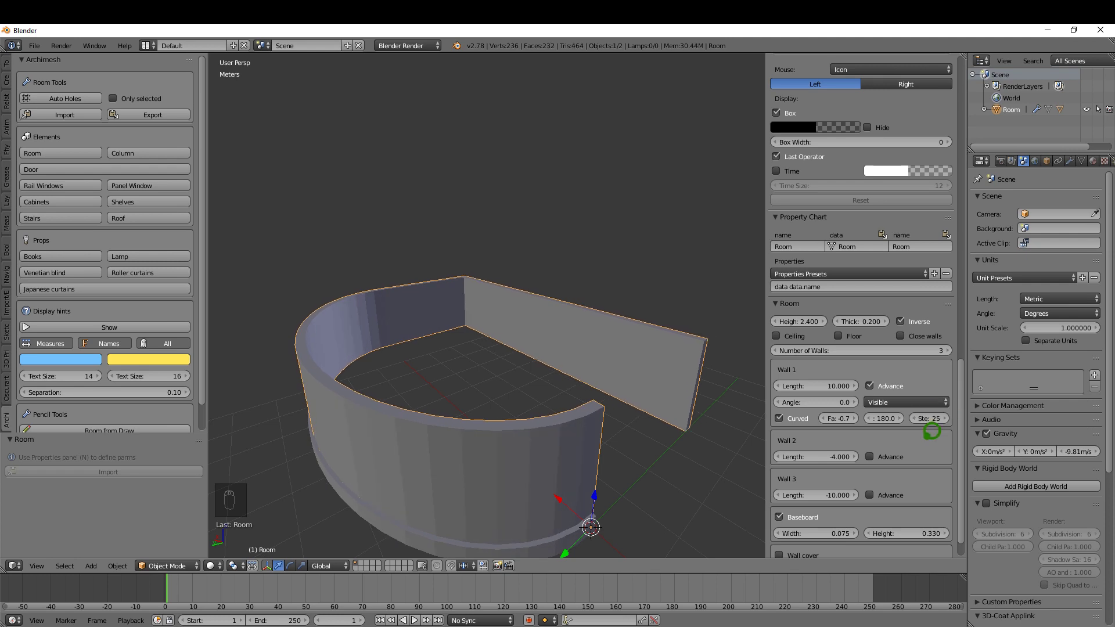
scroll(897, 431, down, 1)
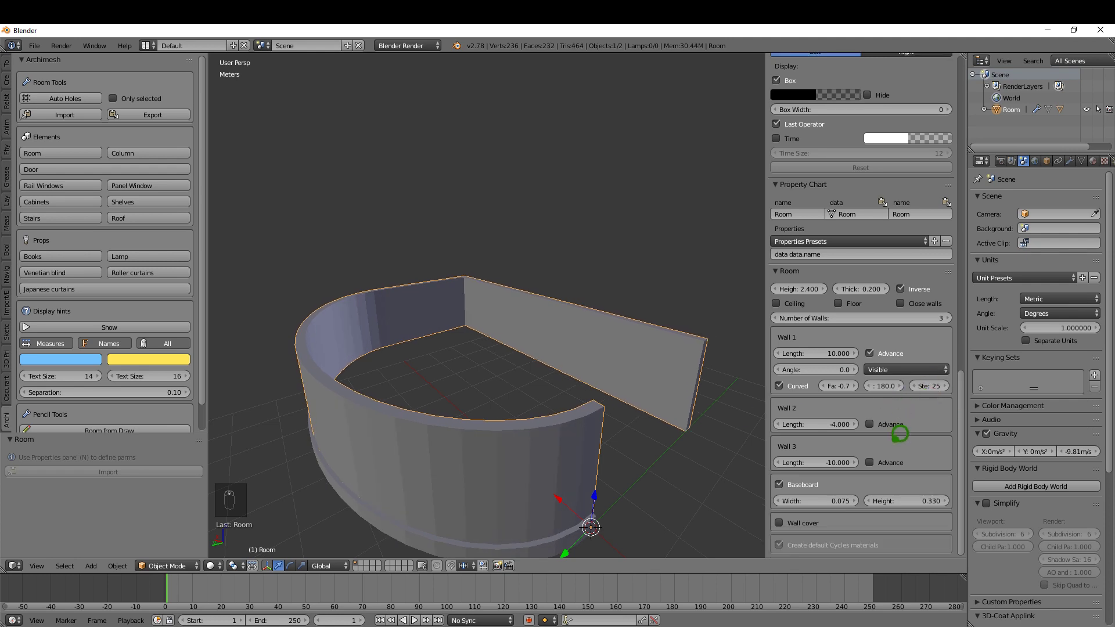
Step: Add a wall cover 0.145 thick and 0.260 high, with top 0.8 and bottom 0.5
click(781, 521)
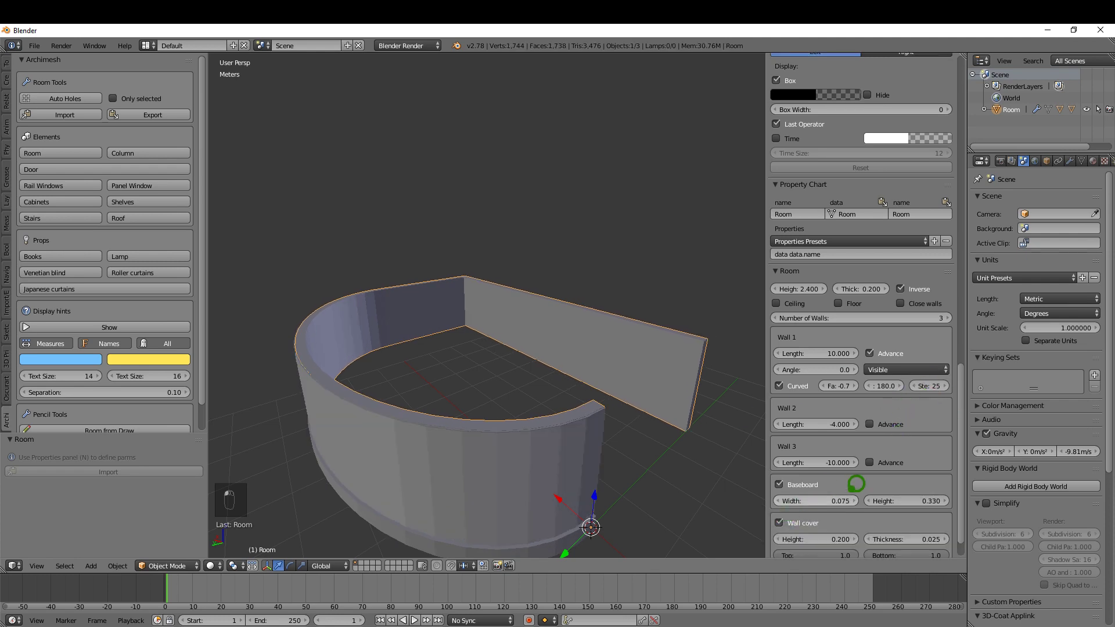
scroll(789, 497, down, 1)
middle_drag(641, 453, 592, 441)
scroll(462, 427, up, 3)
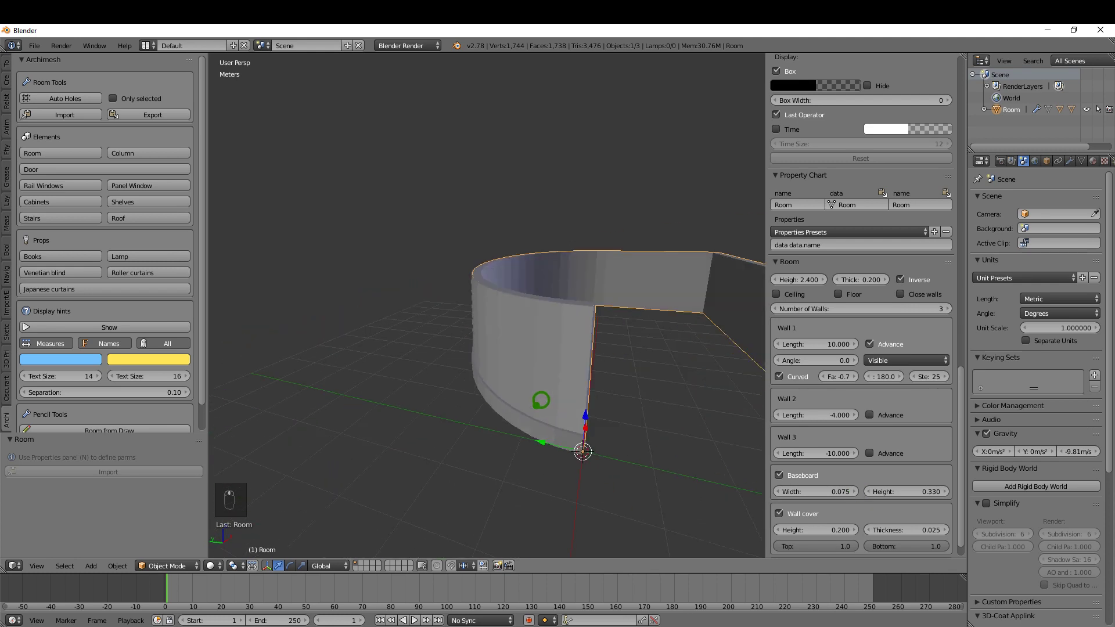
scroll(572, 370, up, 4)
scroll(572, 370, down, 6)
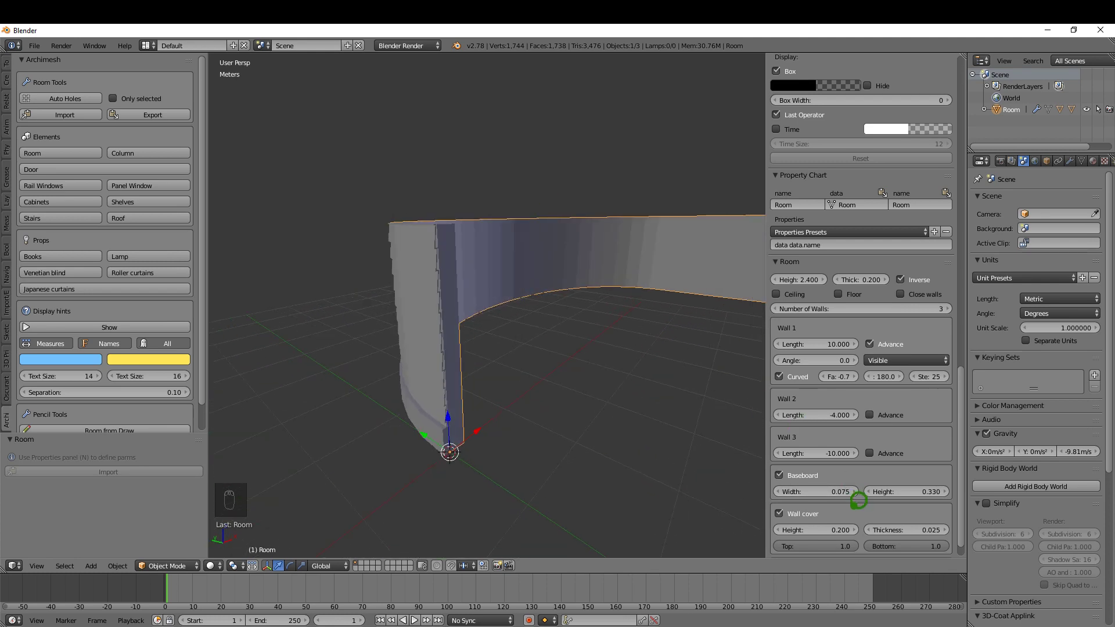
scroll(862, 501, down, 1)
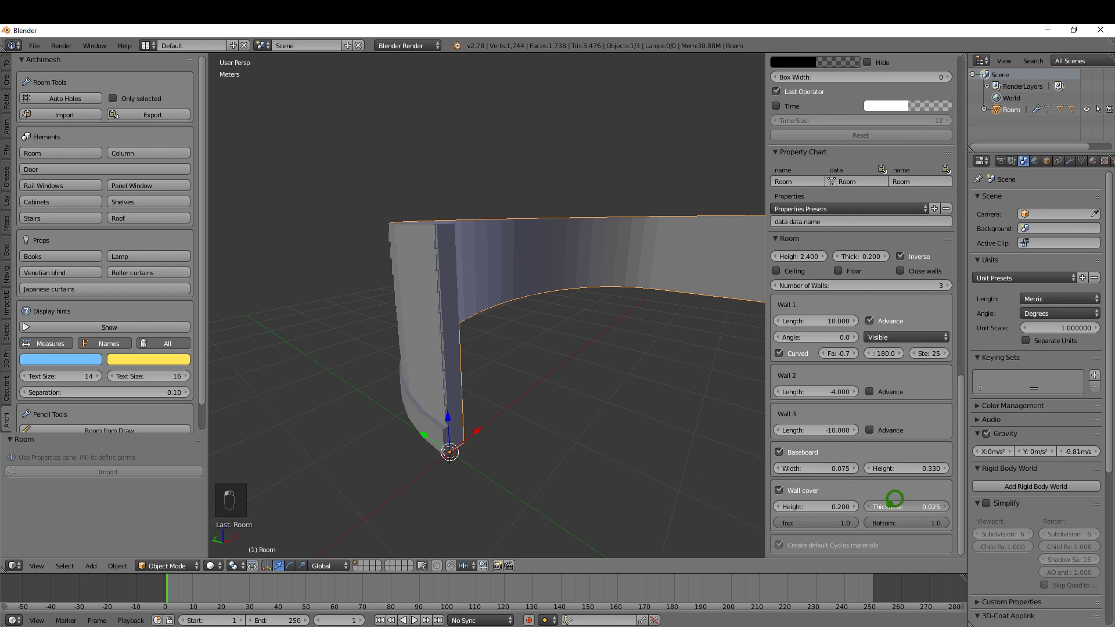
drag(890, 506, 906, 506)
scroll(471, 336, up, 5)
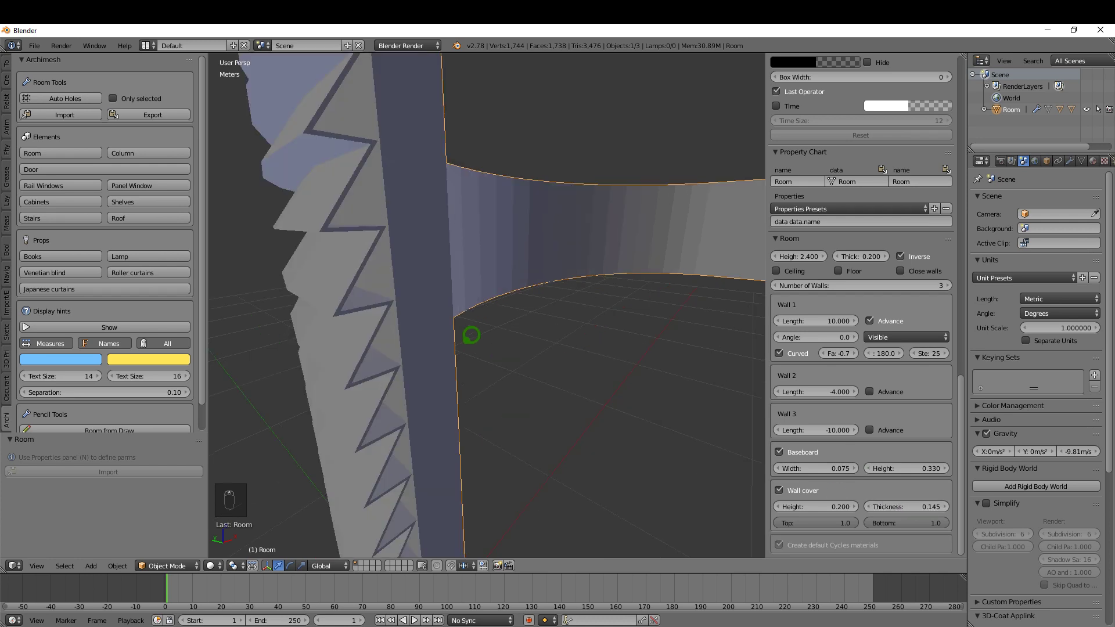
scroll(471, 335, down, 5)
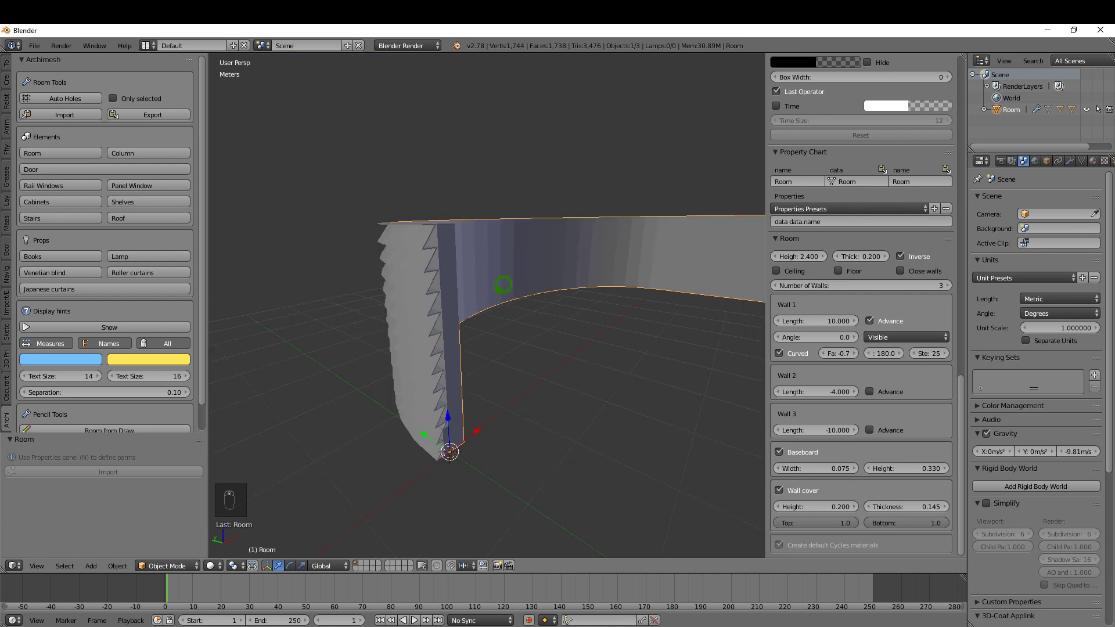
mouse_move(503, 285)
middle_down()
mouse_move(527, 278)
mouse_move(501, 275)
middle_up()
mouse_move(810, 506)
mouse_down()
mouse_move(824, 506)
mouse_move(797, 506)
mouse_move(811, 522)
mouse_up()
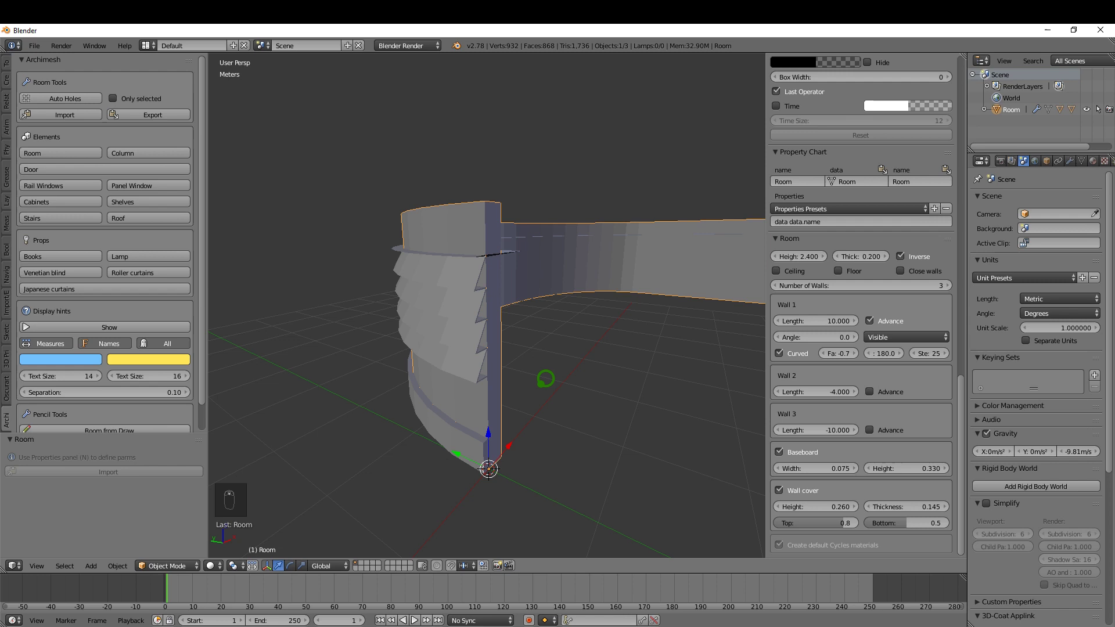
Step: Delete the Room object
key(Delete)
click(575, 288)
mouse_move(488, 324)
middle_down()
mouse_move(416, 320)
mouse_move(458, 314)
middle_up()
Step: Box-select and delete the leftover baseboard and wall cover, then view from the top
key(b)
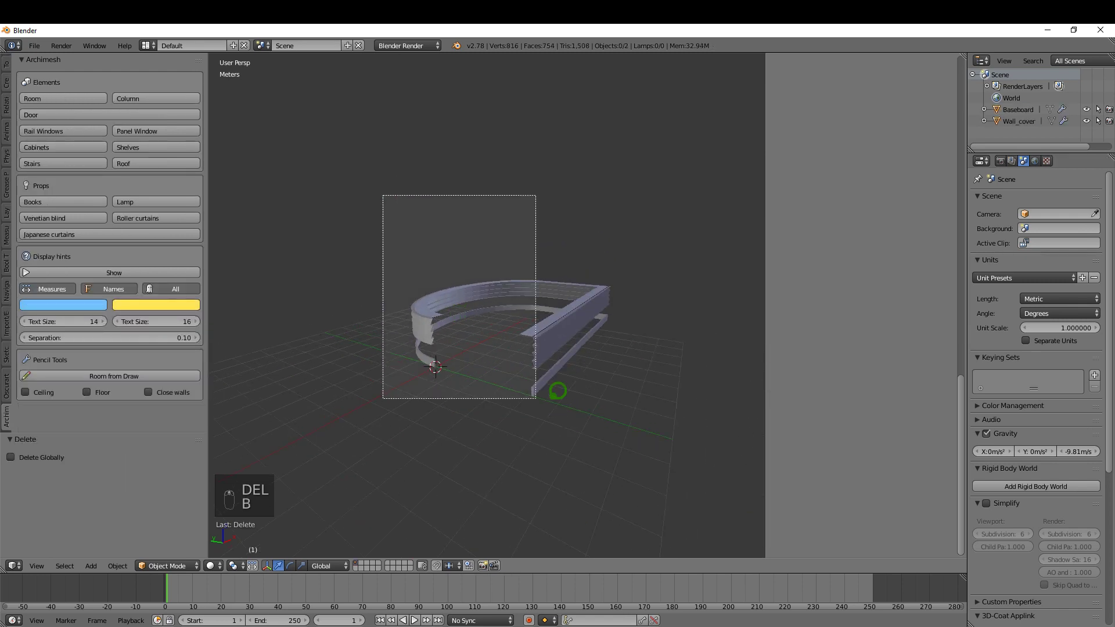
drag(384, 197, 557, 392)
key(Delete)
click(653, 445)
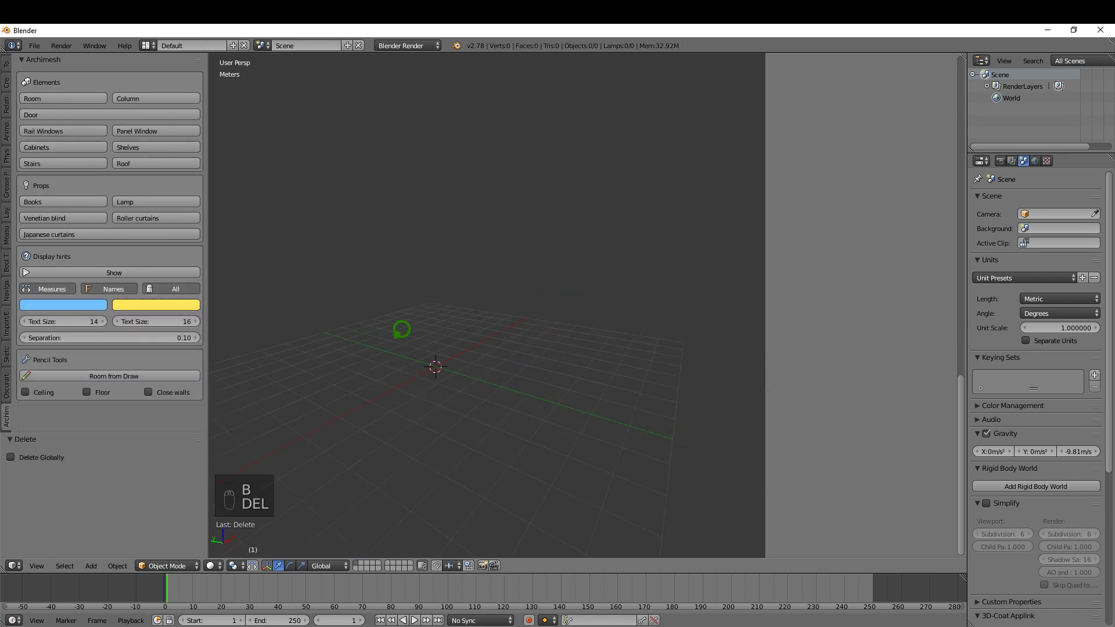
key(KP_7)
scroll(419, 357, up, 2)
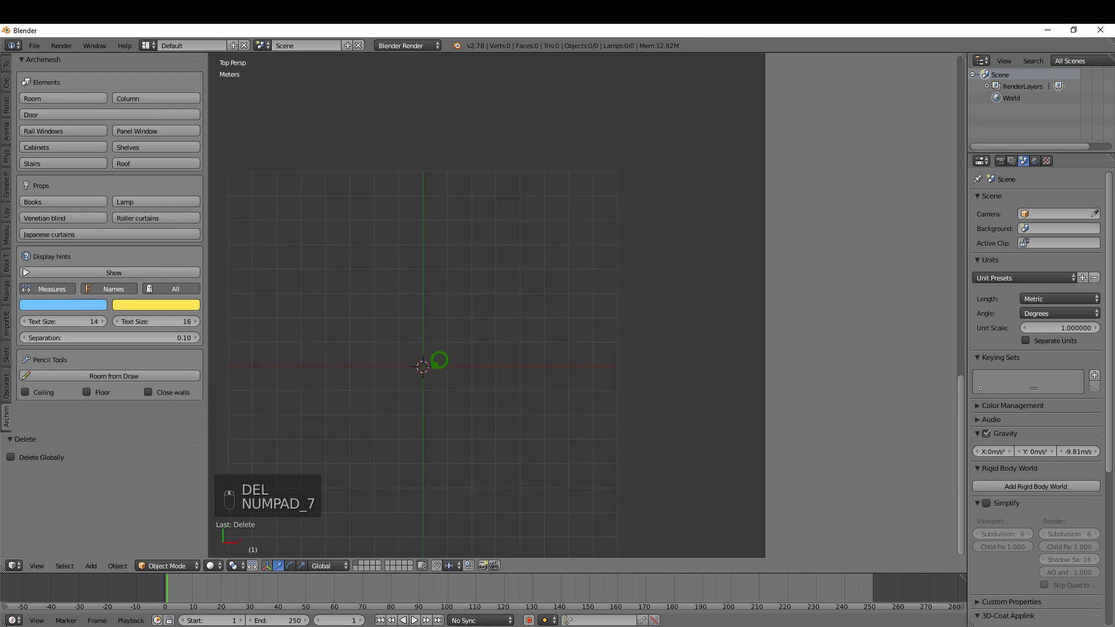
shift+middle_drag(493, 334, 519, 317)
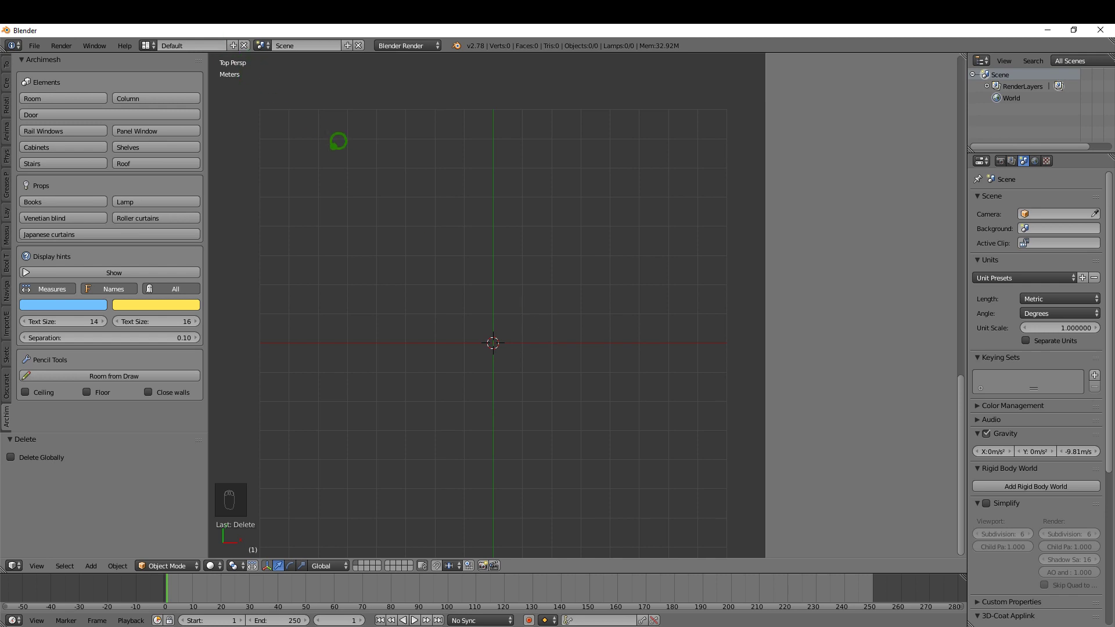
Step: Sketch an L-shaped room outline with Grease Pencil in Top Ortho view, one side open
key(KP_5)
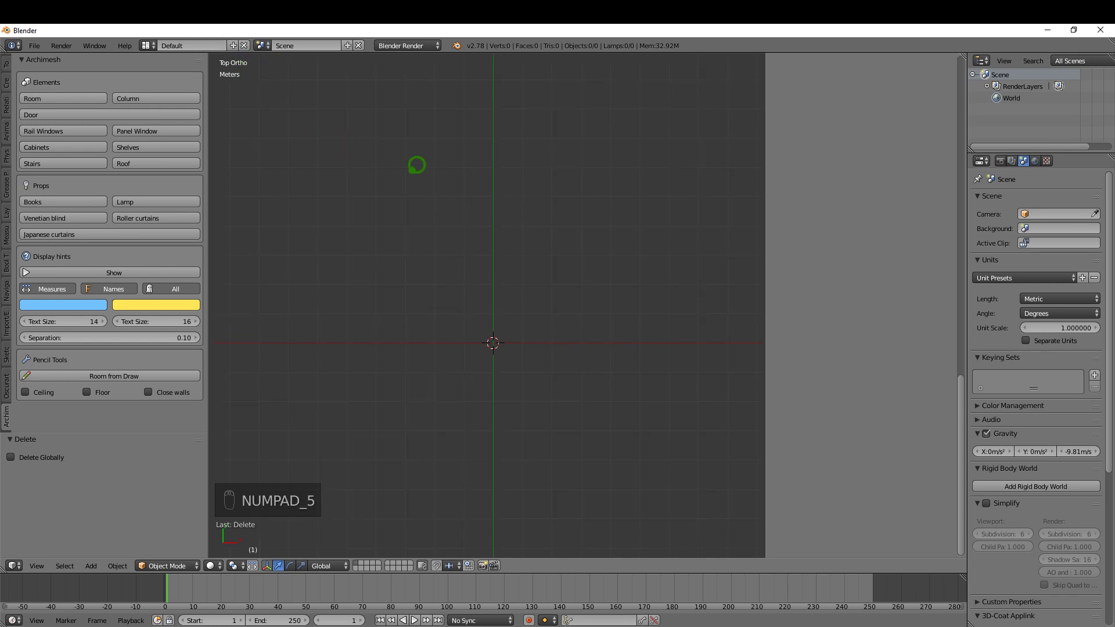
shift+middle_drag(485, 258, 343, 270)
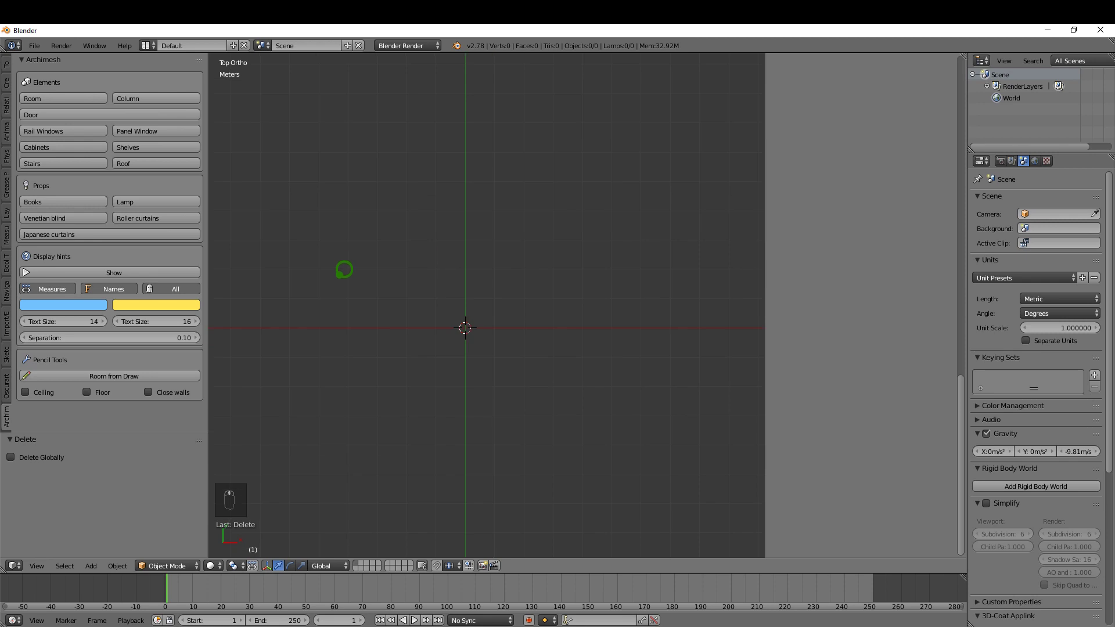
key(d)
click(361, 222)
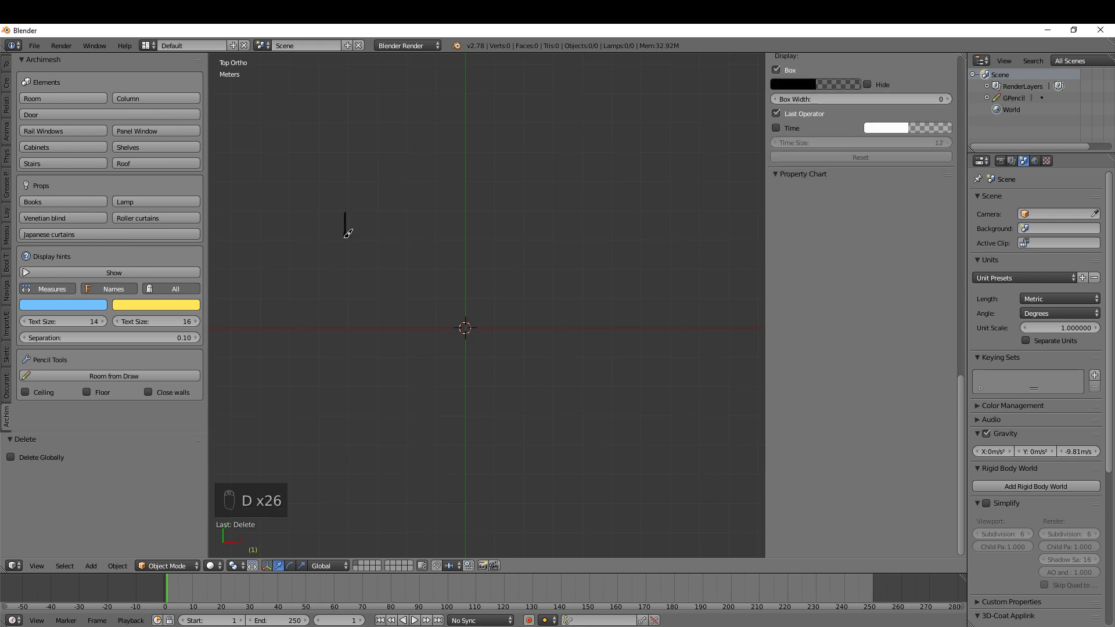
drag(348, 234, 348, 251)
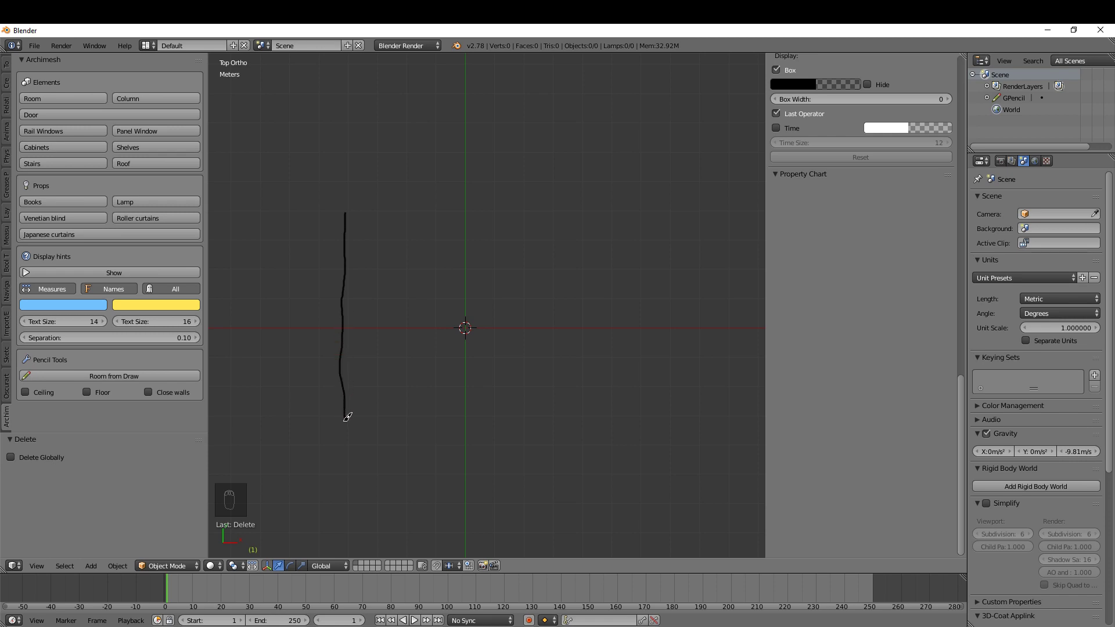
drag(426, 416, 539, 412)
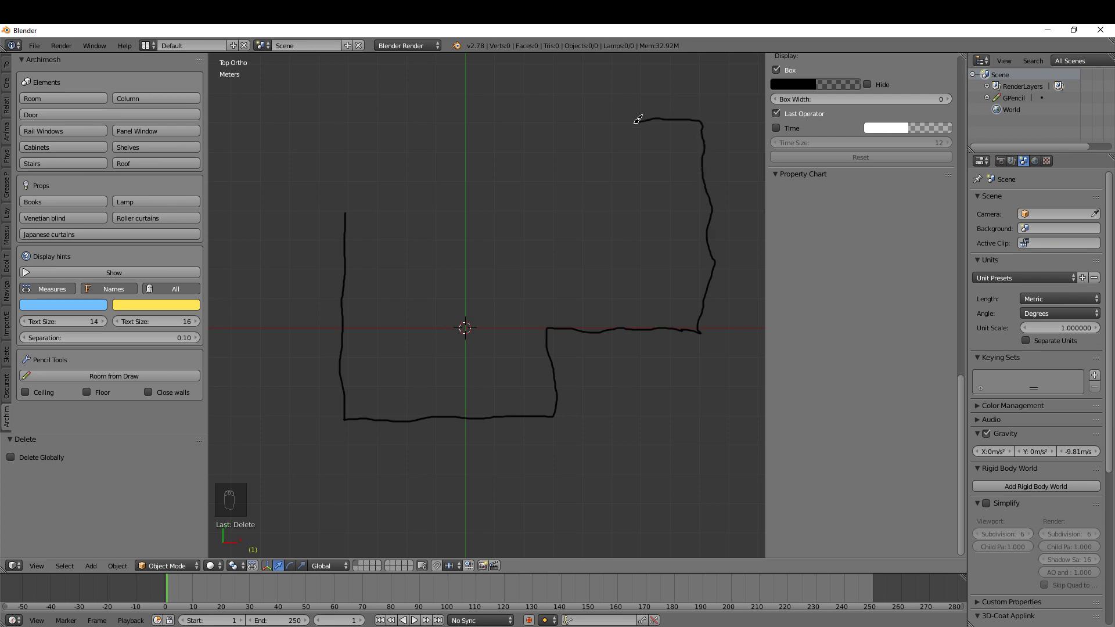
drag(543, 112, 416, 122)
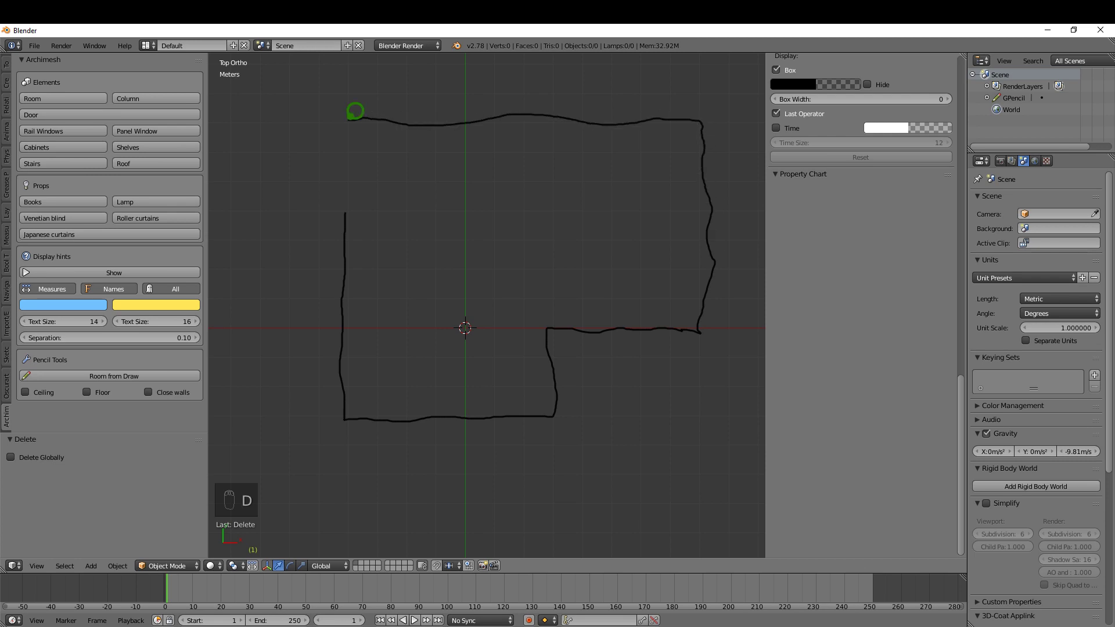
key(d)
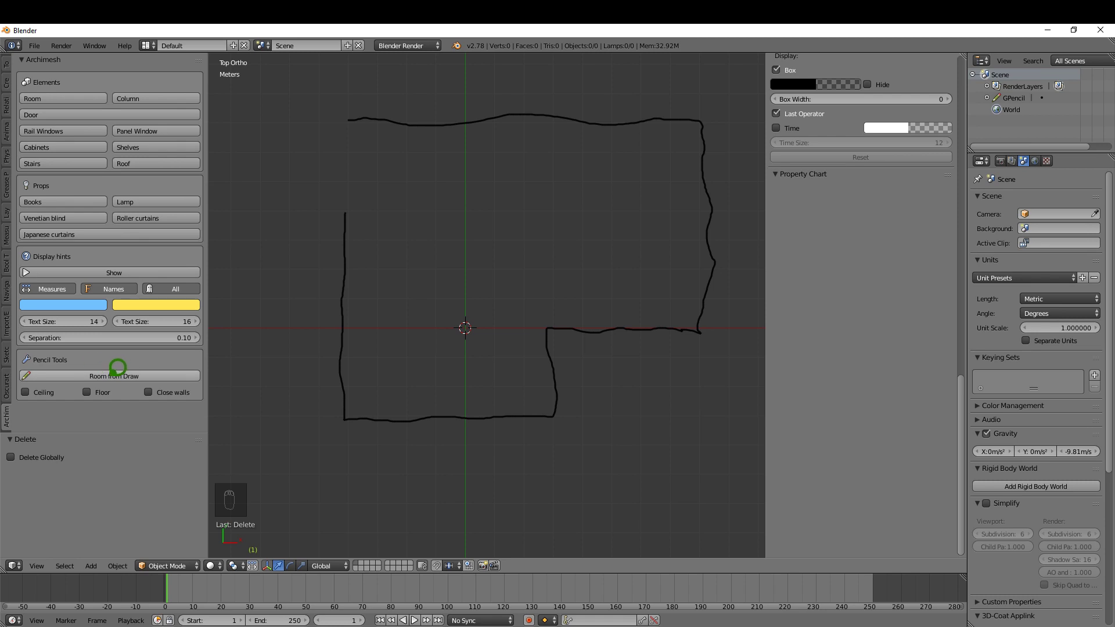
Step: Generate a 14-wall Archimesh room with floor and closed walls from the sketch
click(87, 392)
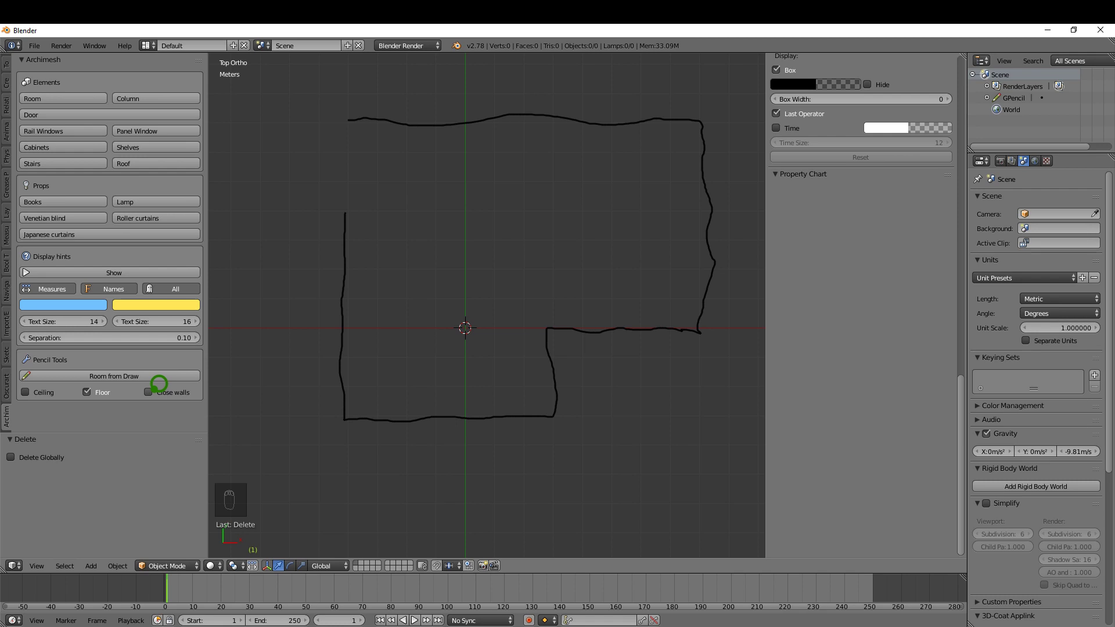
click(149, 392)
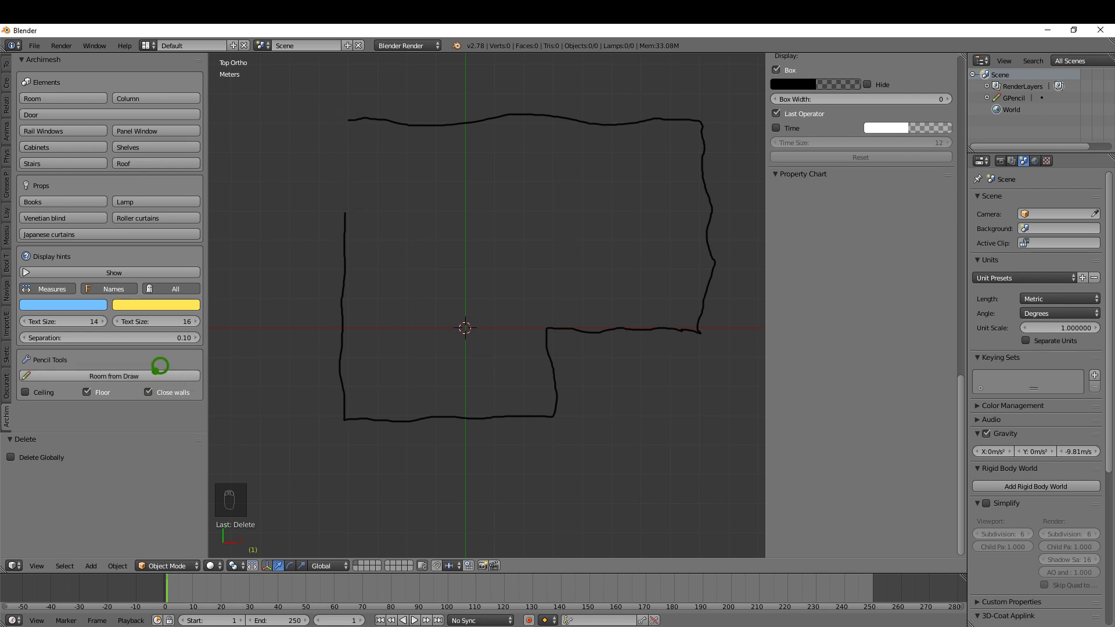
click(135, 376)
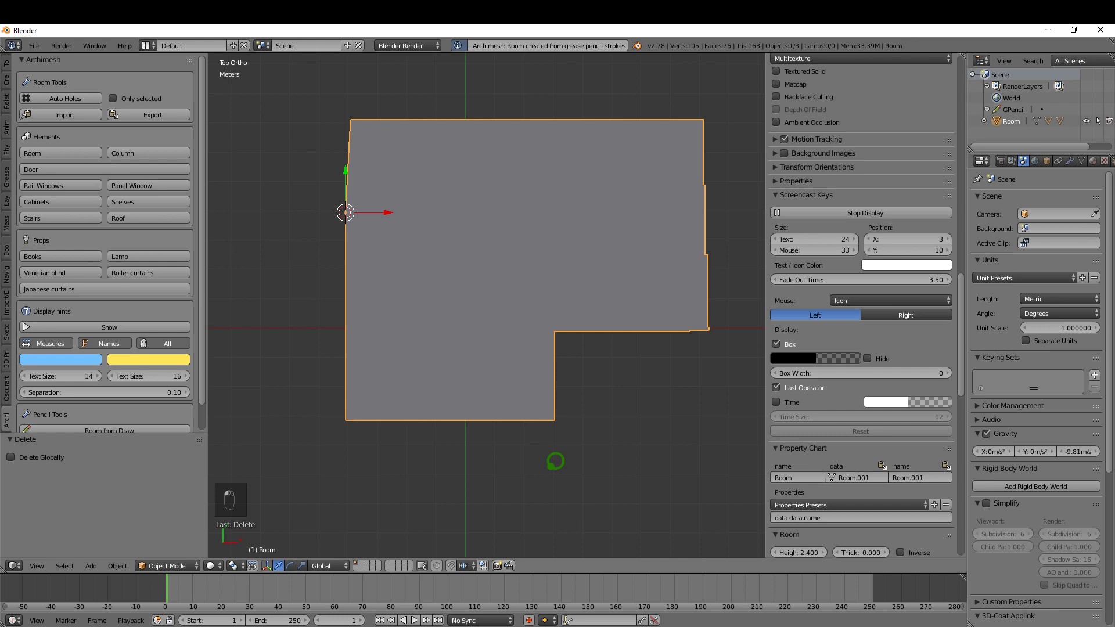
Step: Orbit the view to inspect the generated room's walls in 3D
mouse_move(554, 462)
middle_down()
mouse_move(568, 409)
mouse_move(505, 360)
mouse_move(505, 385)
mouse_move(524, 352)
mouse_move(597, 341)
mouse_move(549, 370)
mouse_move(627, 373)
middle_up()
scroll(821, 378, down, 6)
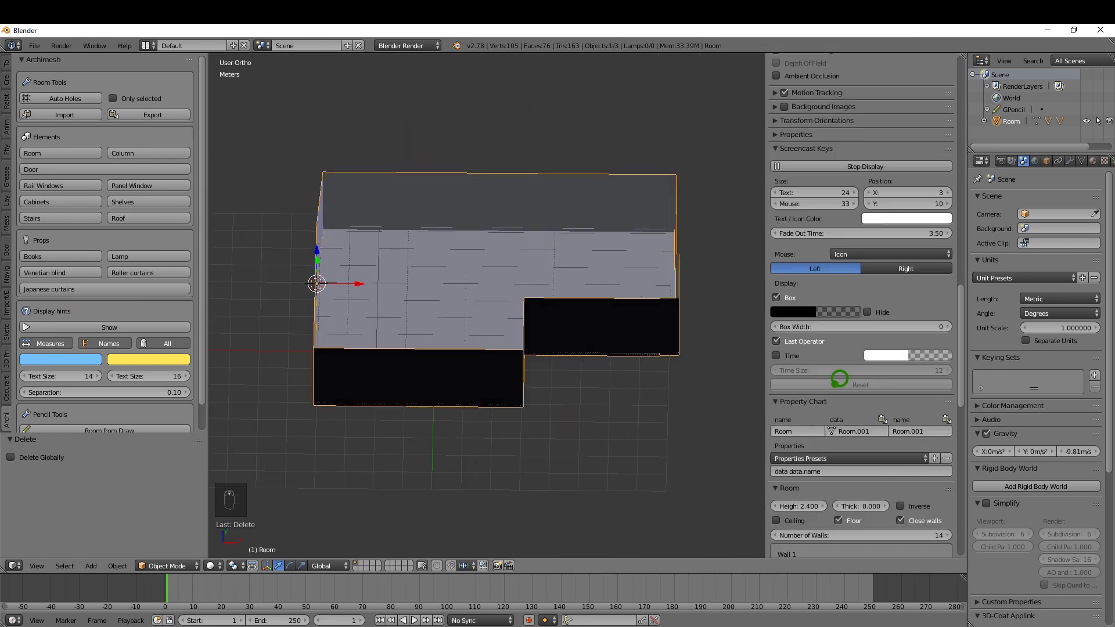
scroll(836, 392, down, 4)
scroll(837, 393, down, 4)
scroll(837, 392, down, 3)
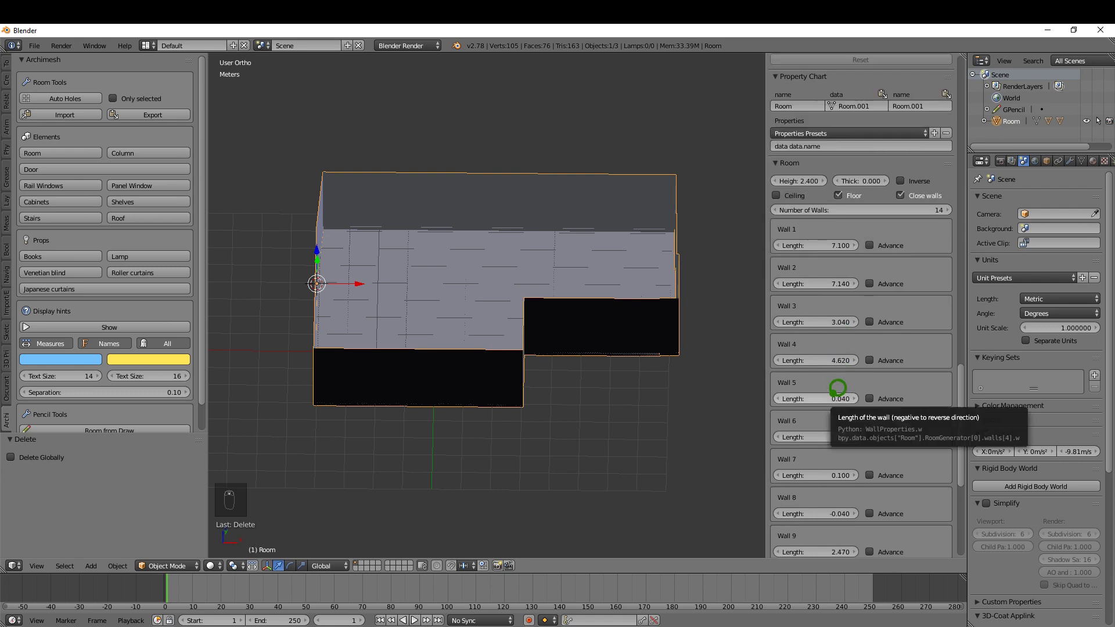
scroll(836, 393, down, 3)
scroll(838, 390, up, 2)
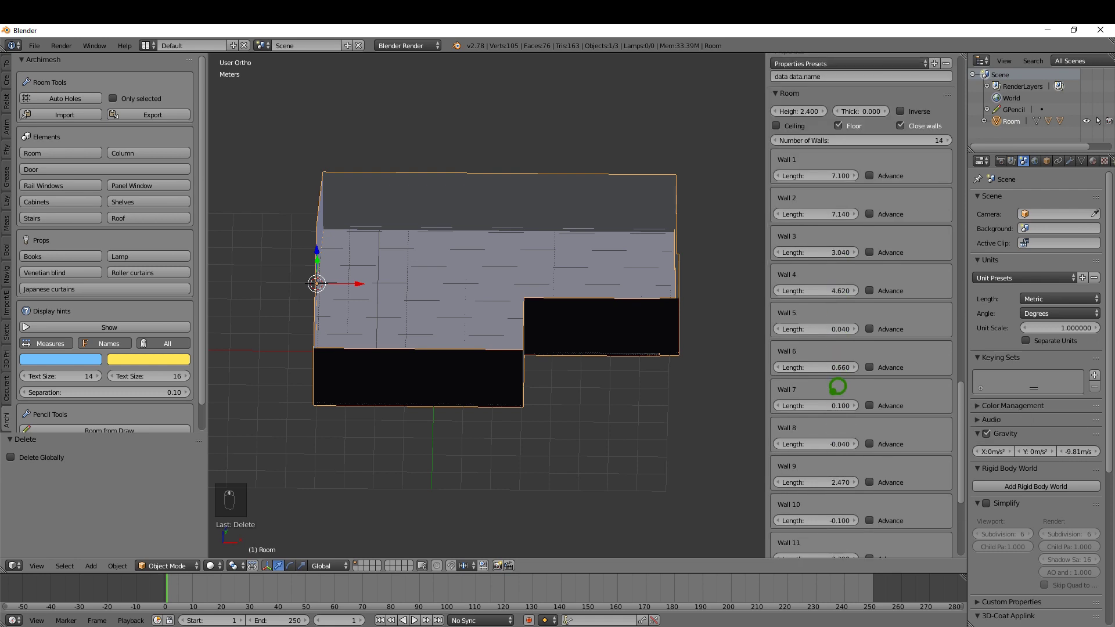
scroll(839, 384, up, 1)
scroll(843, 229, up, 2)
scroll(854, 314, up, 2)
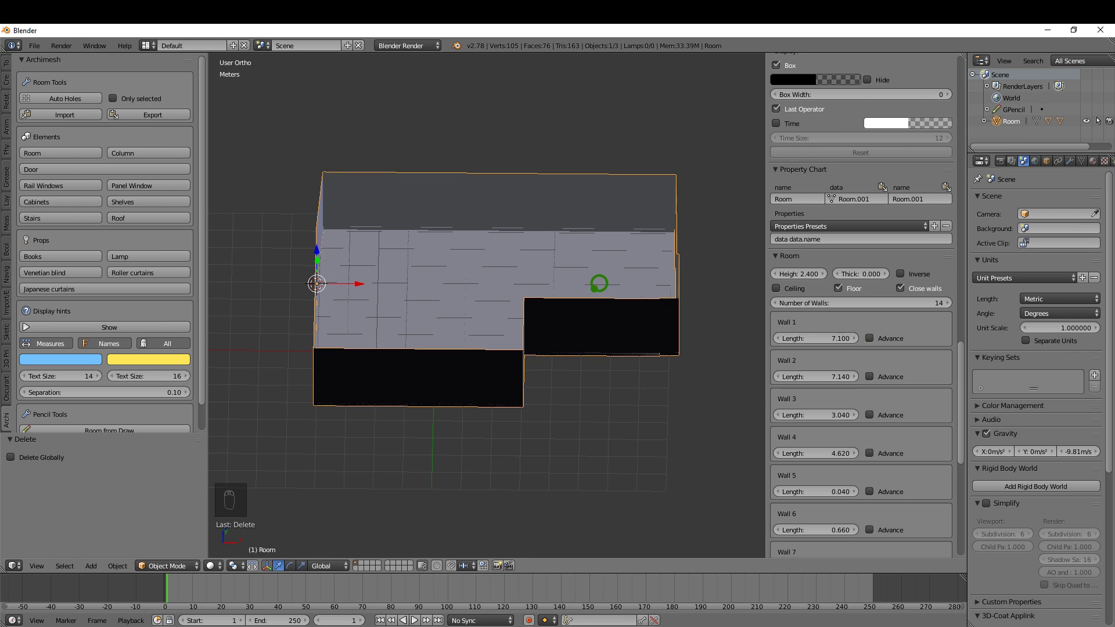
Step: Delete the generated room objects and move the 3D cursor to the scene origin
key(Delete)
key(Delete)
key(Delete)
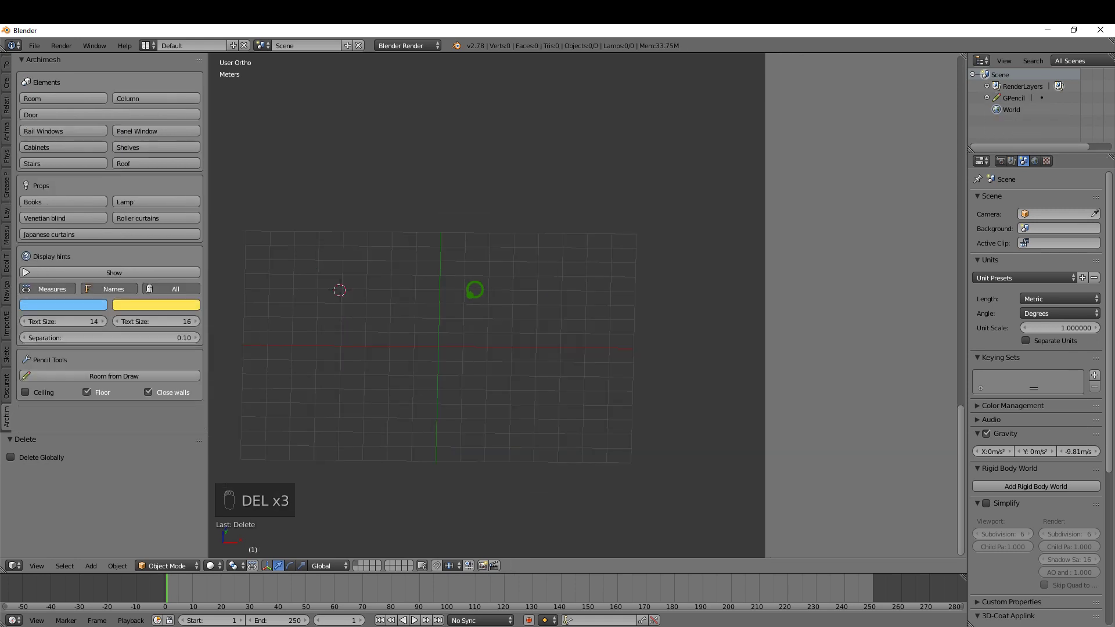
shift+middle_drag(511, 283, 519, 262)
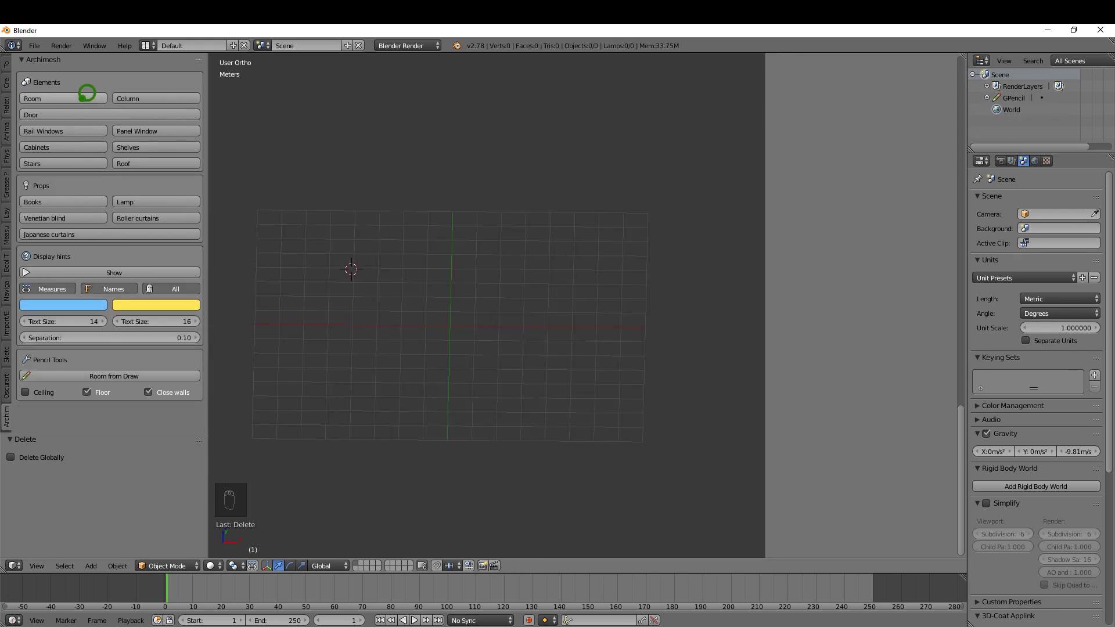
key(shift+s)
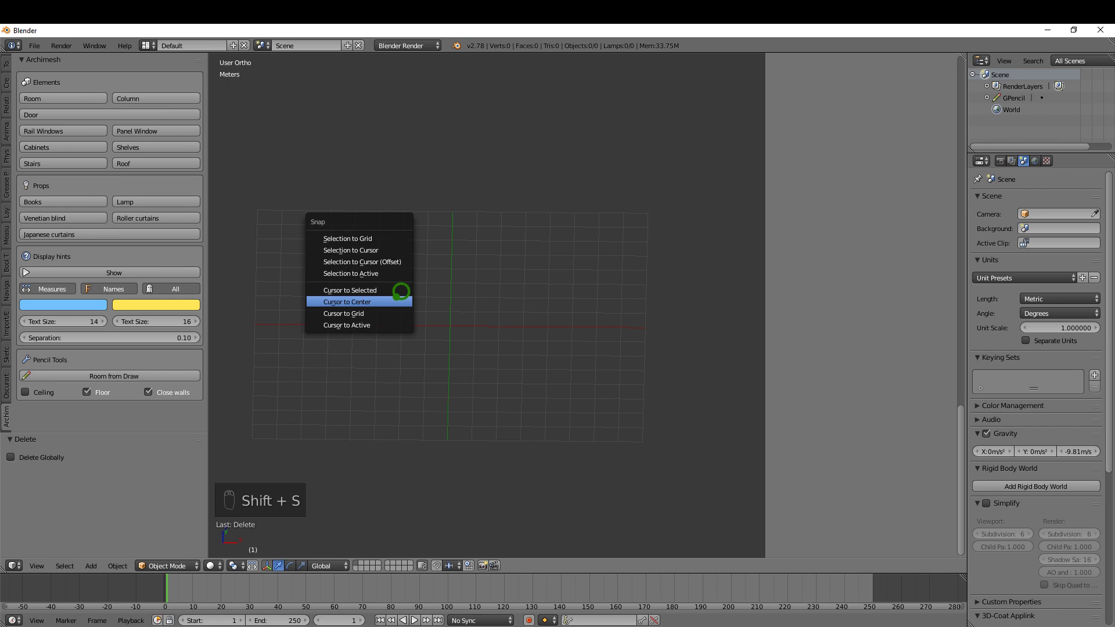
click(401, 297)
scroll(543, 370, up, 2)
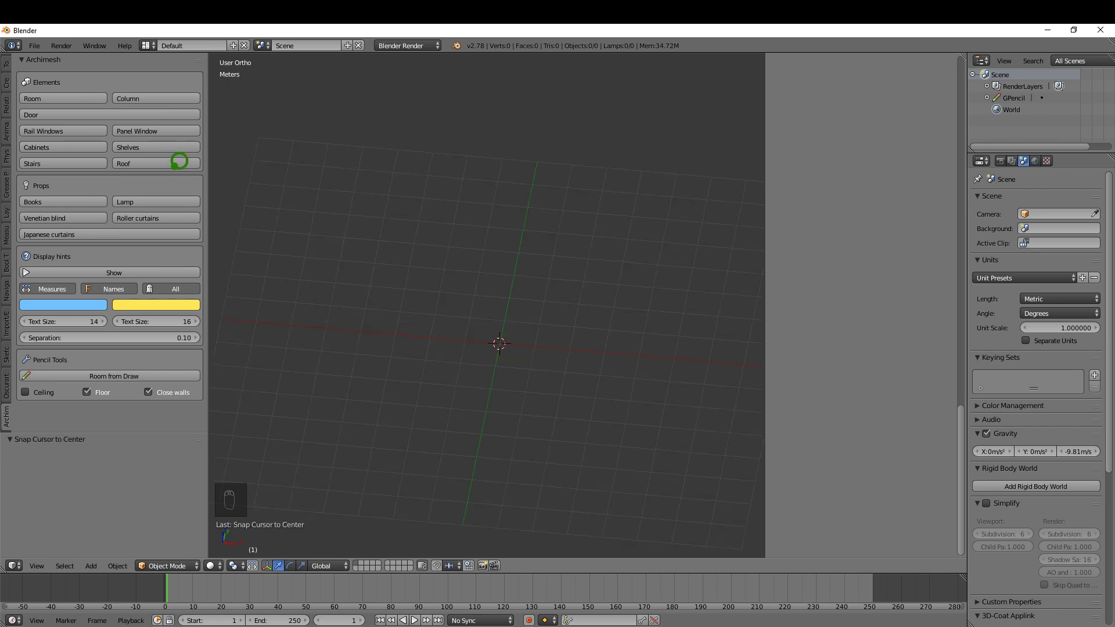
Step: Add a new Archimesh room with wall thickness 0.2 and Wall 1 length 5 m
click(84, 97)
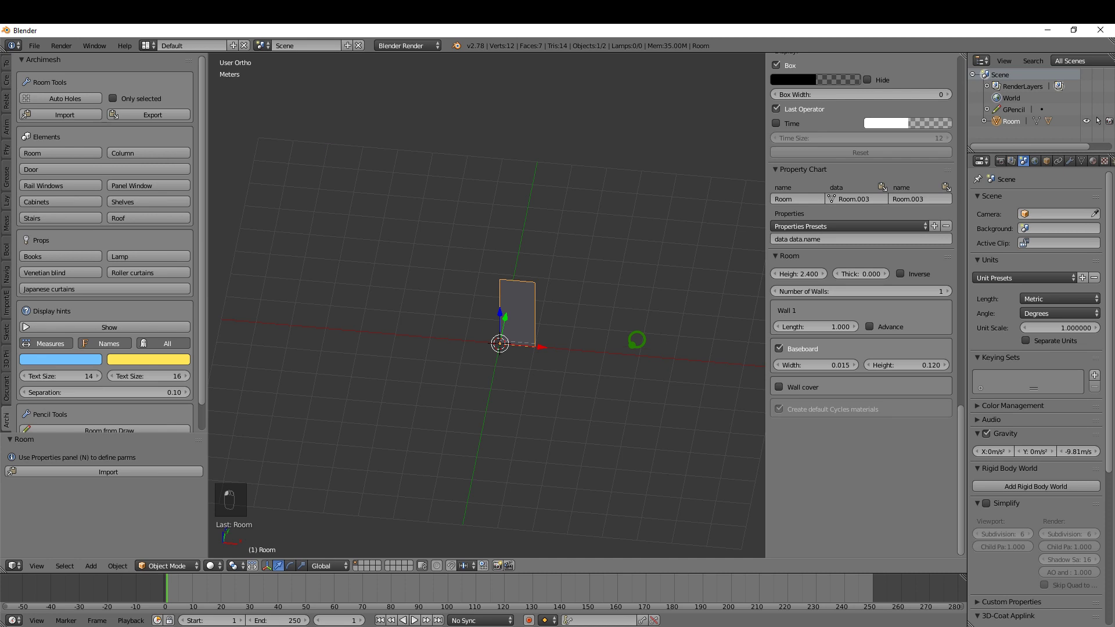
double_click(861, 274)
text(.2)
key(Return)
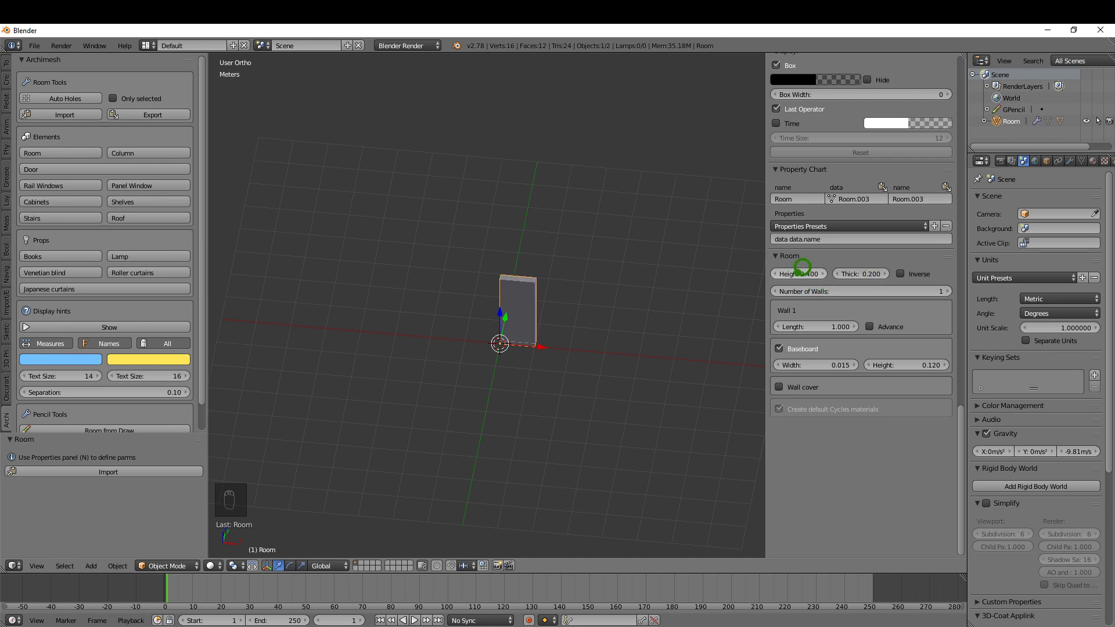
double_click(808, 327)
text(5)
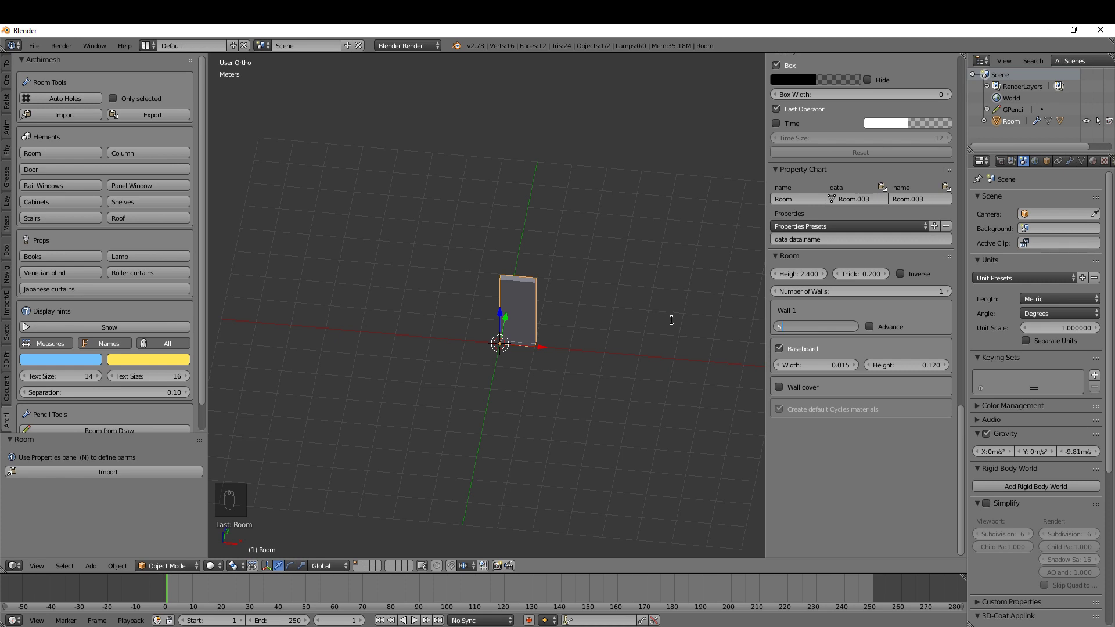
key(Return)
Step: Snap the 3D cursor to the wall's bottom edge in Edit Mode, then return to Object Mode
key(Tab)
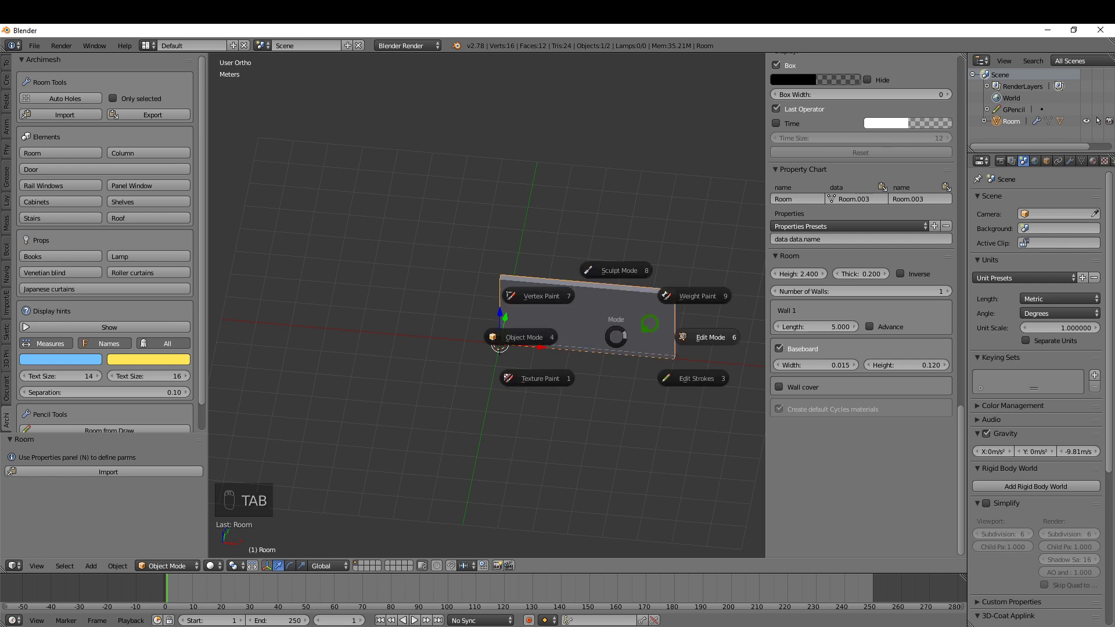
right_click(679, 359)
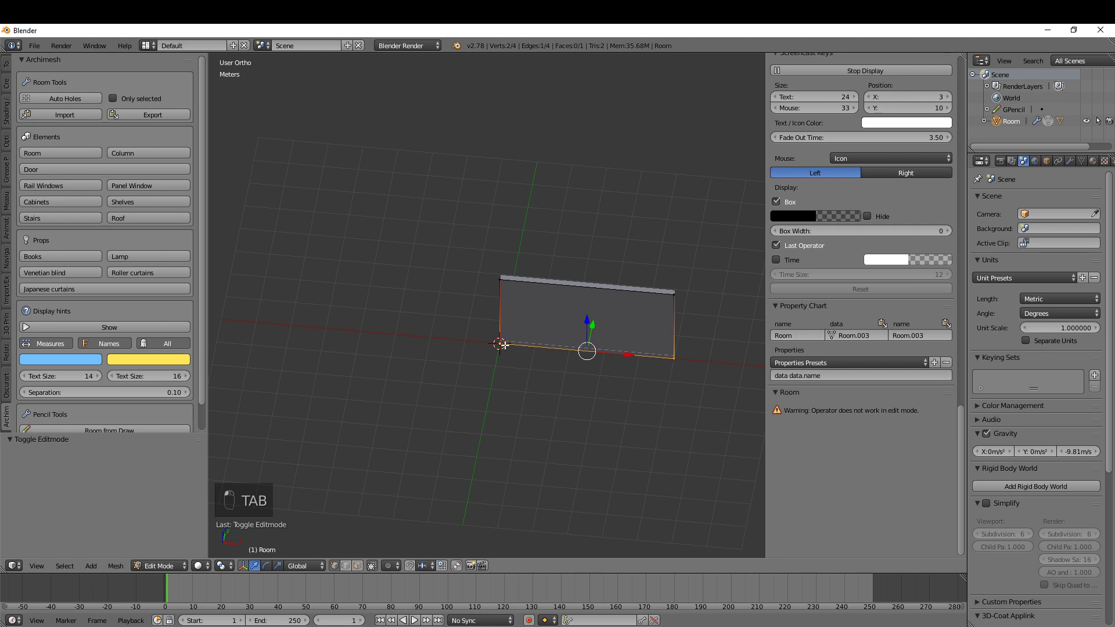
key(shift+s)
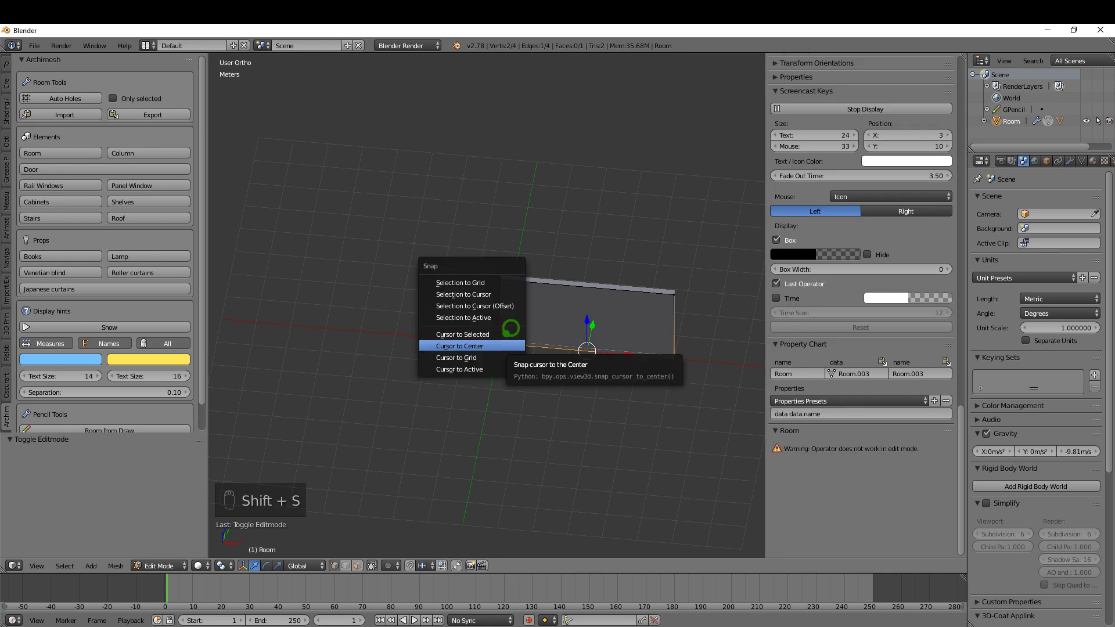
click(513, 335)
key(Tab)
click(436, 336)
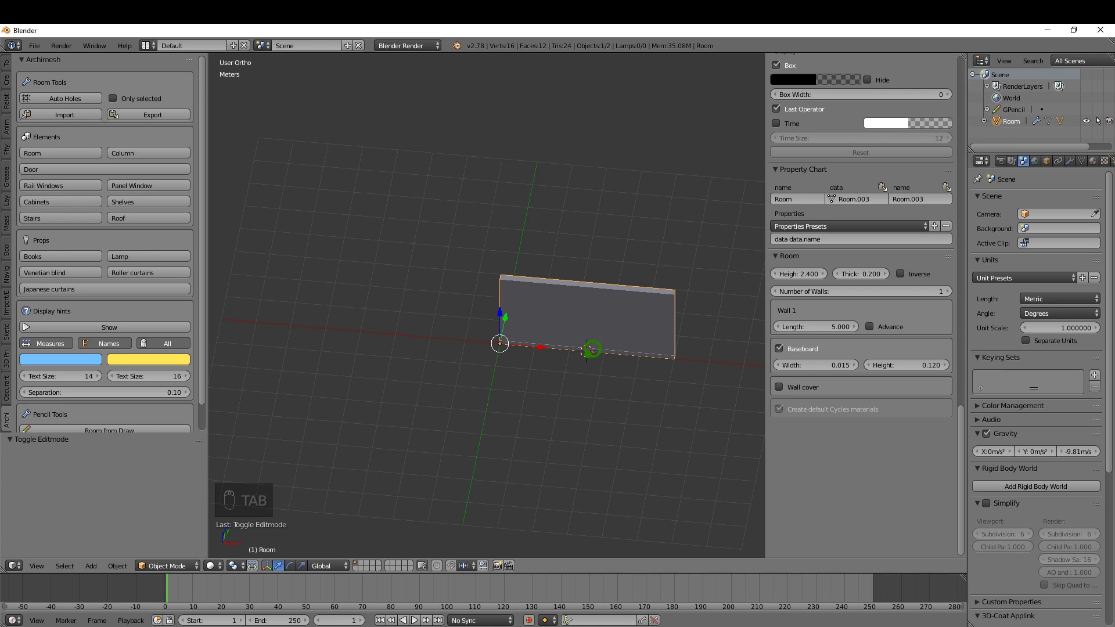
scroll(584, 349, up, 2)
scroll(540, 335, up, 1)
scroll(493, 322, up, 1)
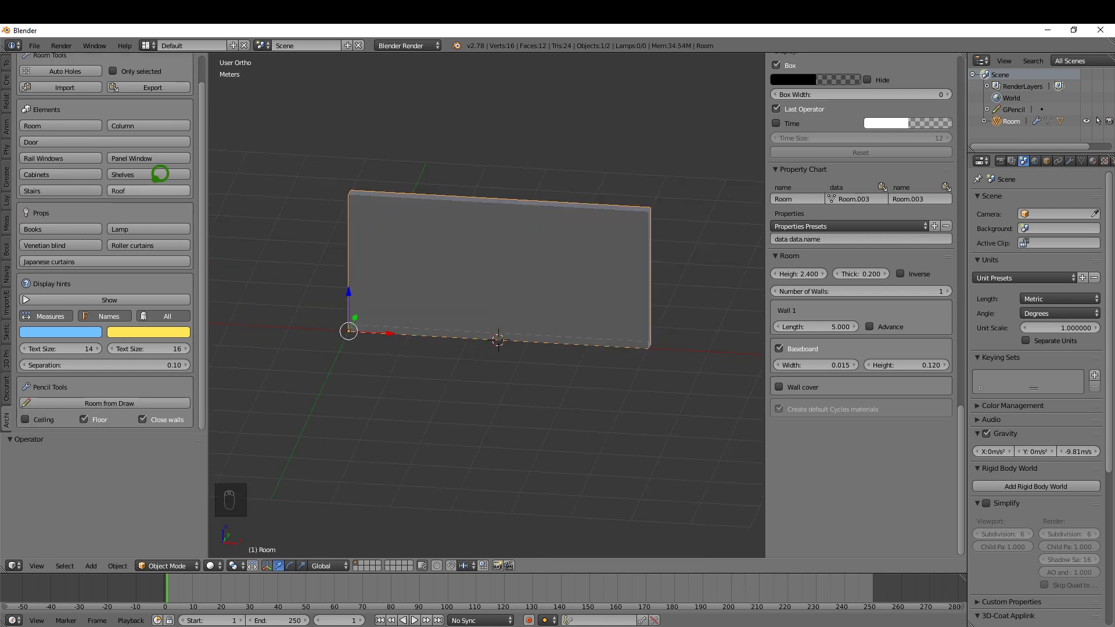
Step: Add an Archimesh door to the wall and adjust its frame thickness
click(66, 142)
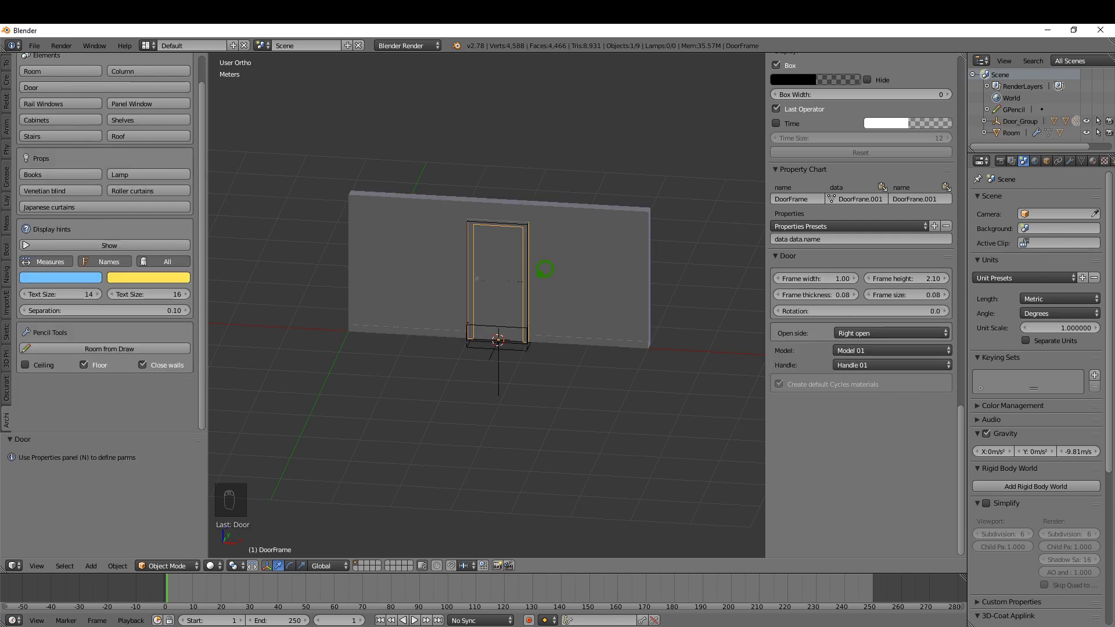
middle_drag(544, 269, 493, 320)
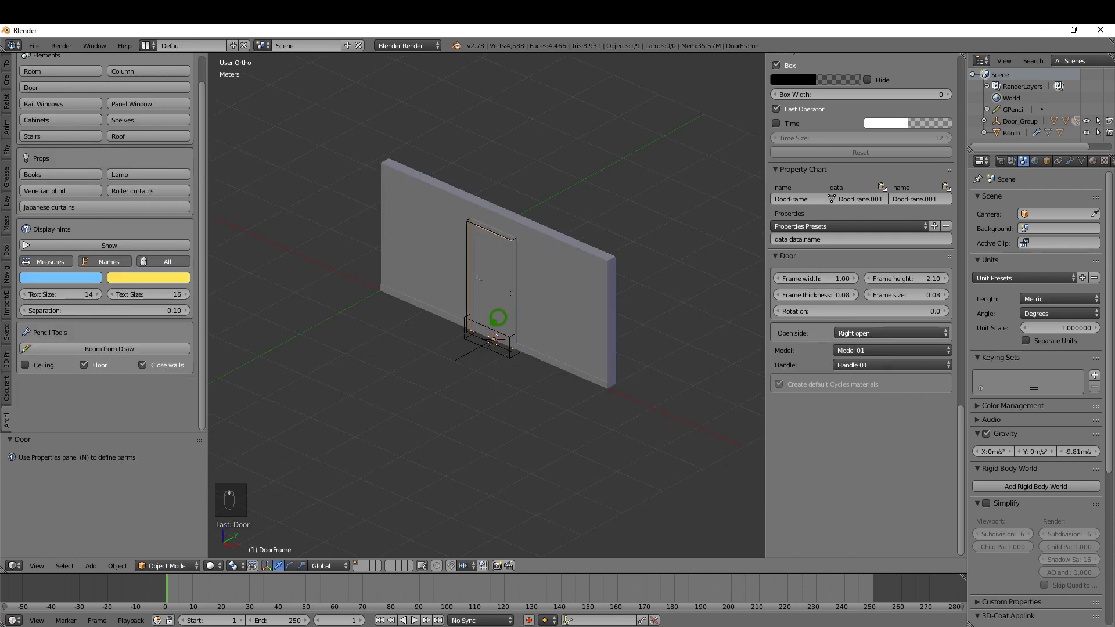
scroll(497, 318, up, 3)
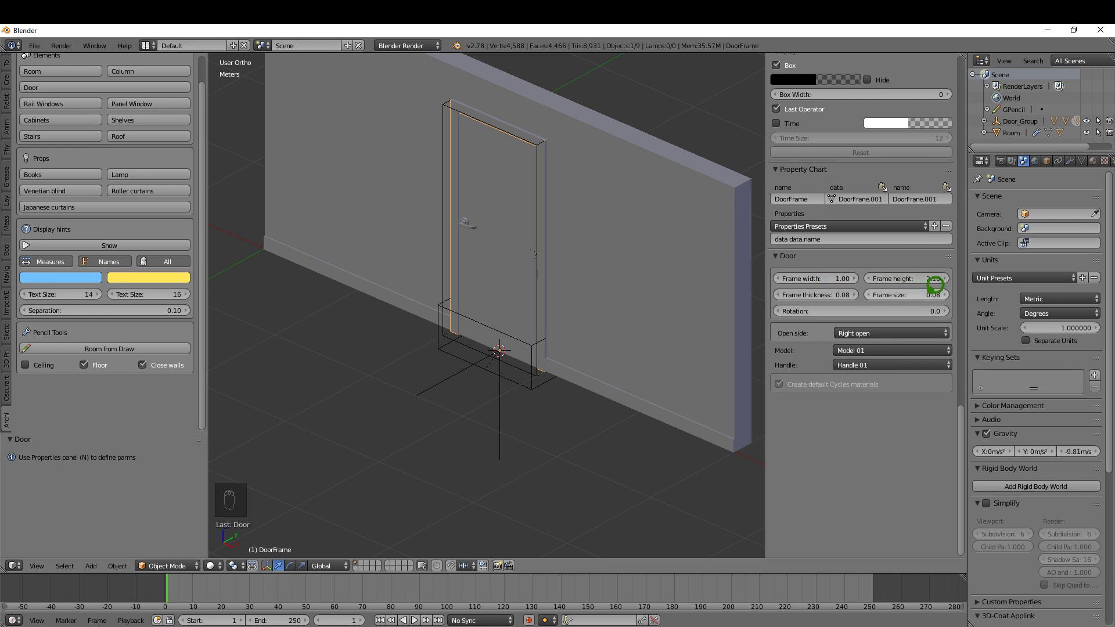
mouse_move(898, 295)
mouse_down()
mouse_move(942, 305)
mouse_move(837, 315)
mouse_up()
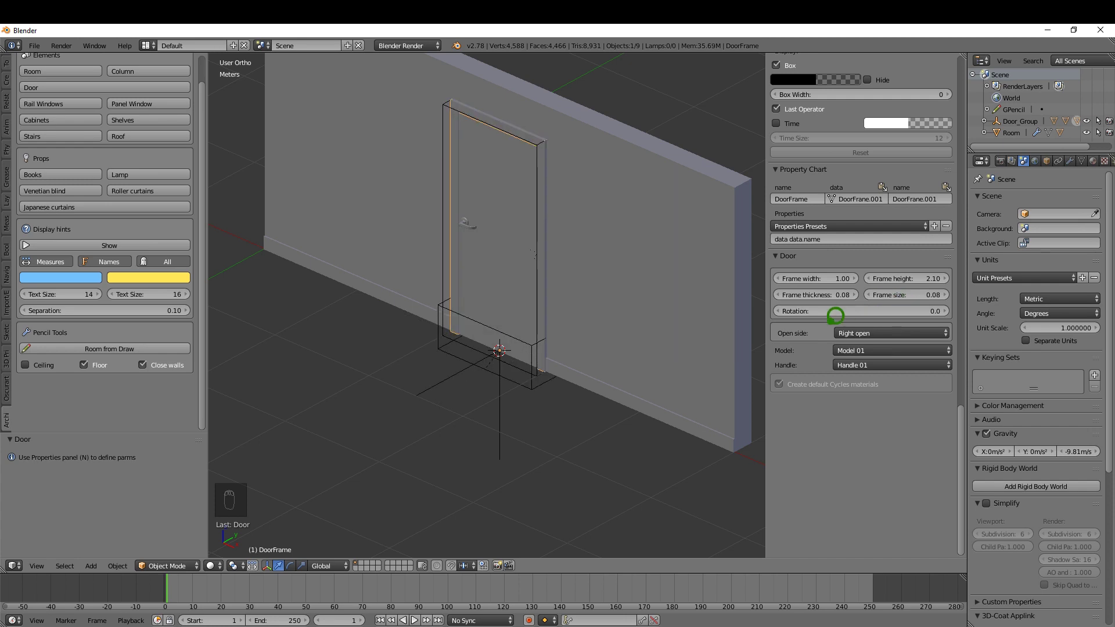
Step: Make the door Left open with the Model 03 design, keeping Handle 01
click(882, 331)
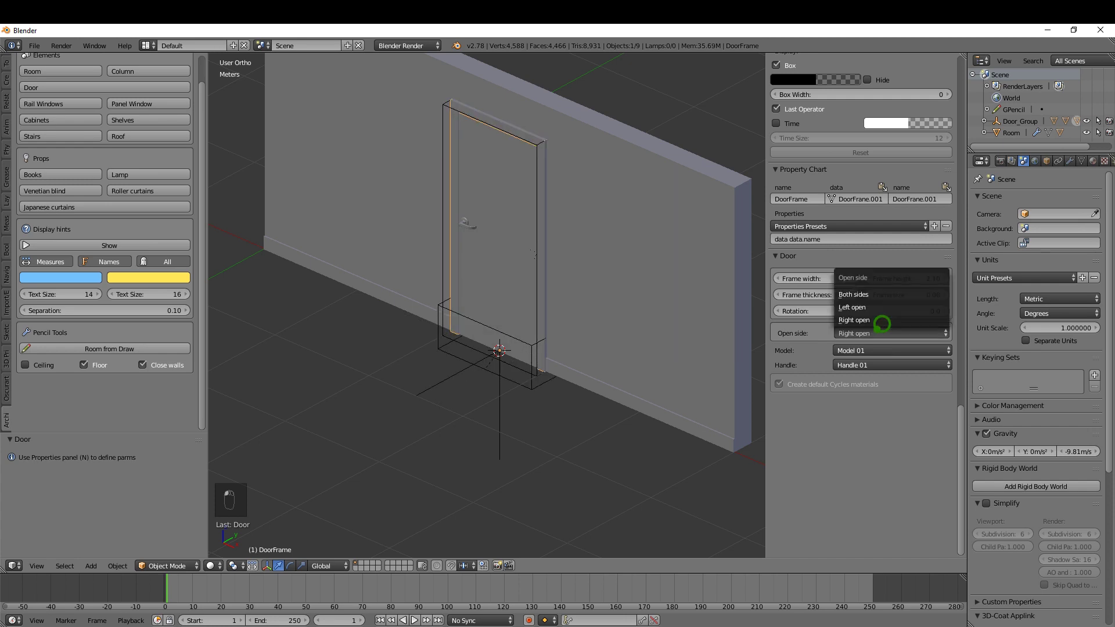
click(858, 308)
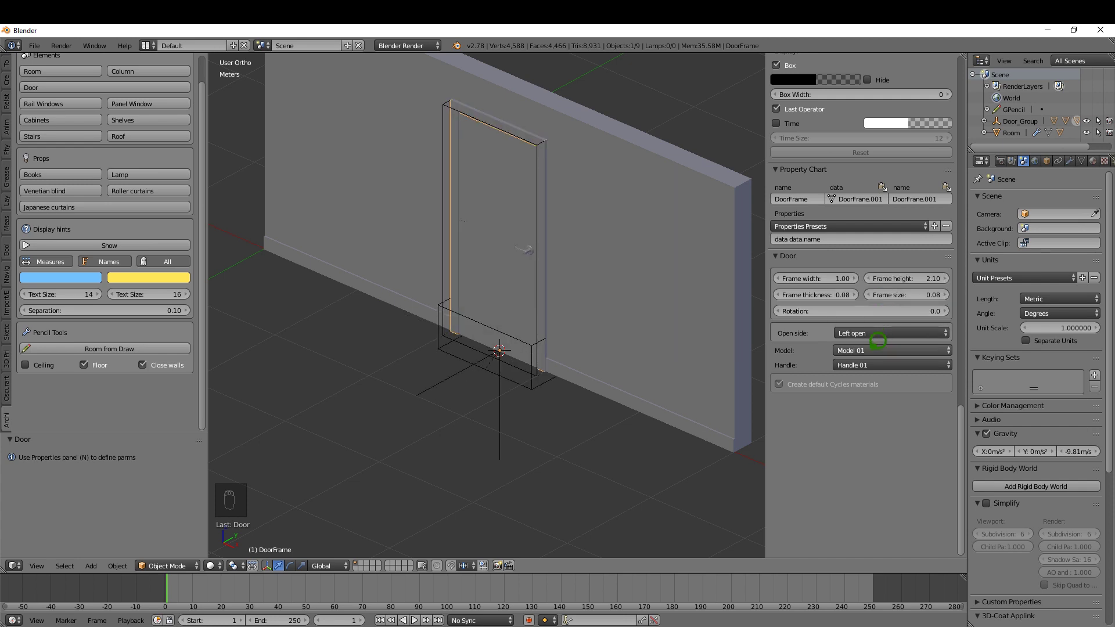
click(881, 349)
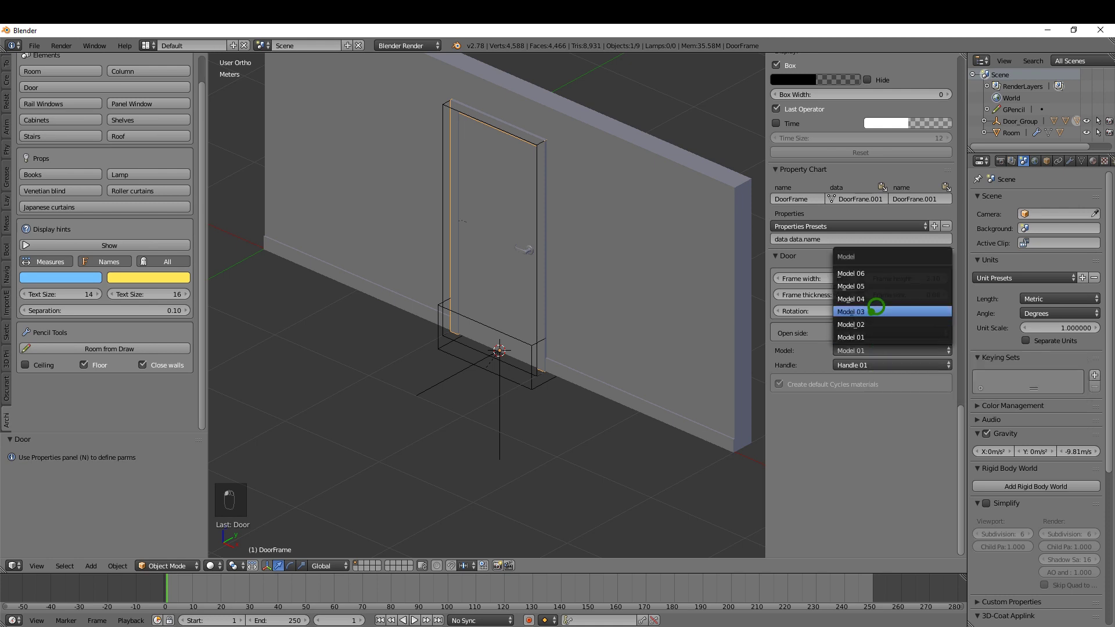
click(875, 310)
mouse_move(637, 257)
middle_down()
mouse_move(488, 248)
mouse_move(655, 260)
middle_up()
scroll(498, 255, up, 2)
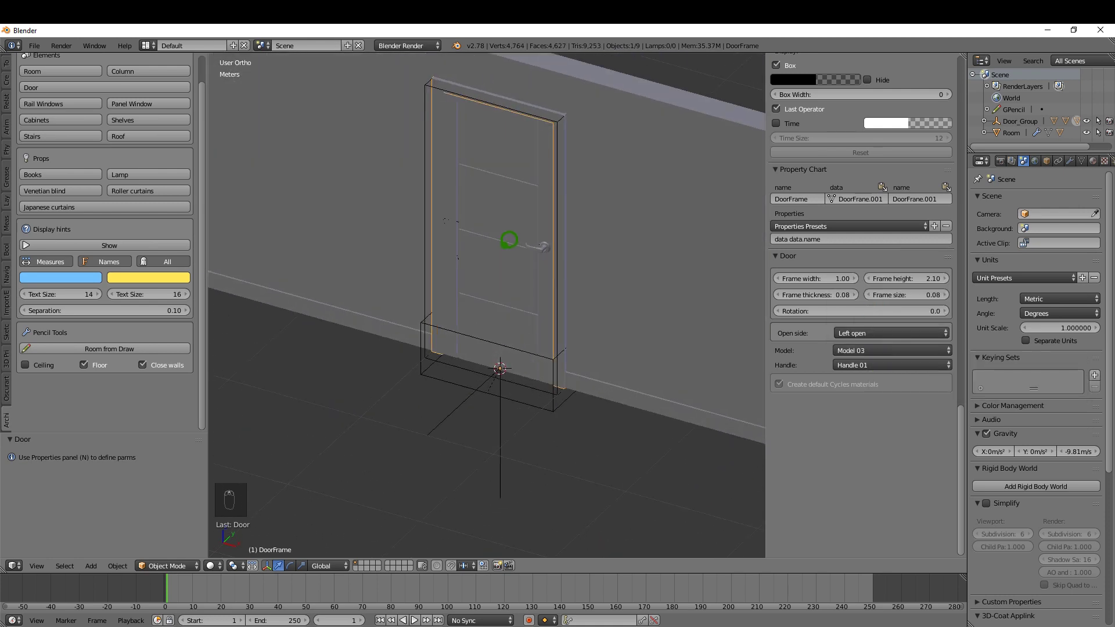
scroll(506, 244, up, 2)
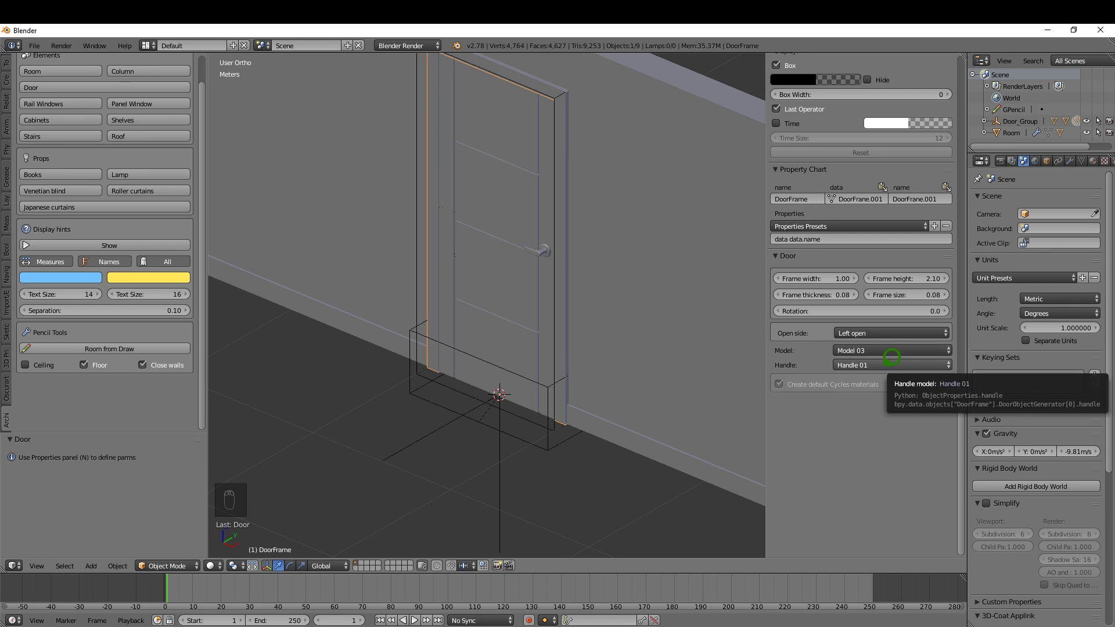
click(880, 364)
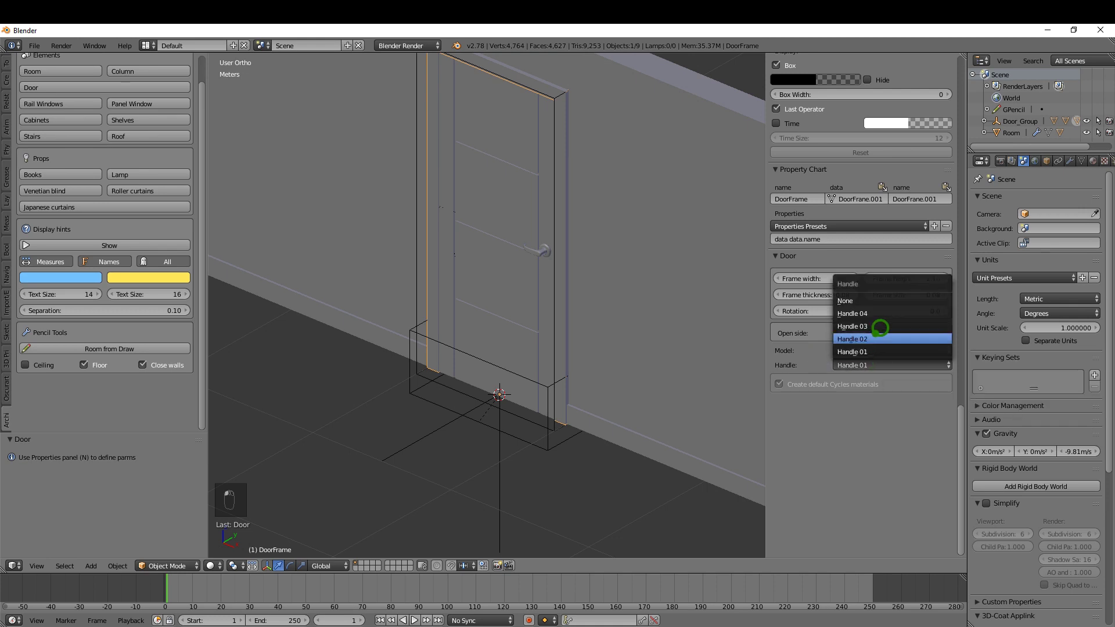
click(876, 352)
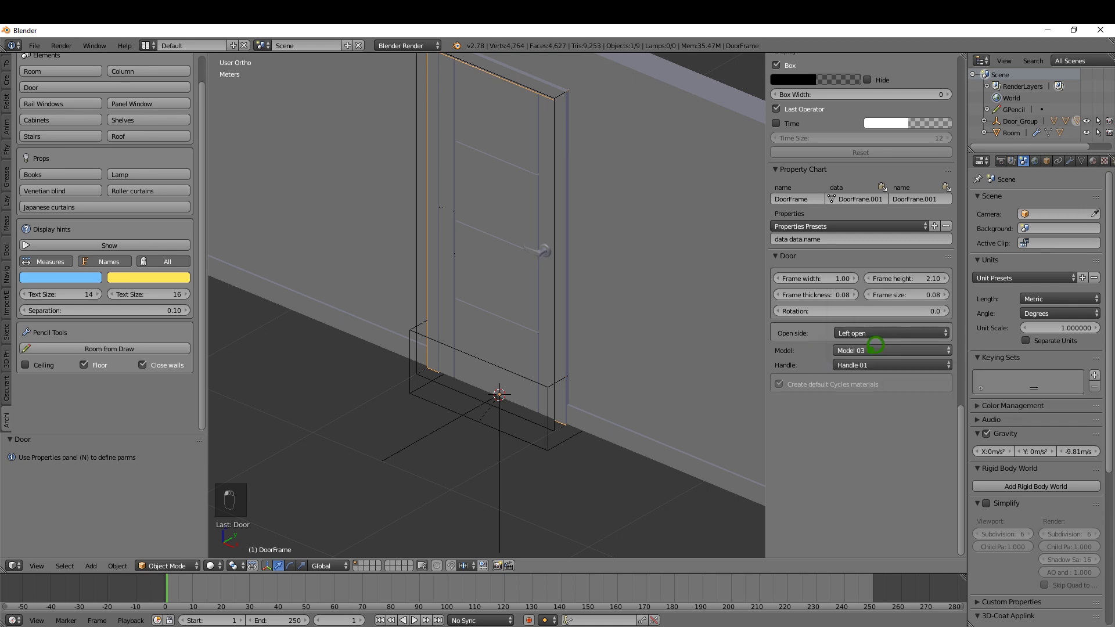
scroll(902, 393, up, 5)
scroll(828, 305, up, 5)
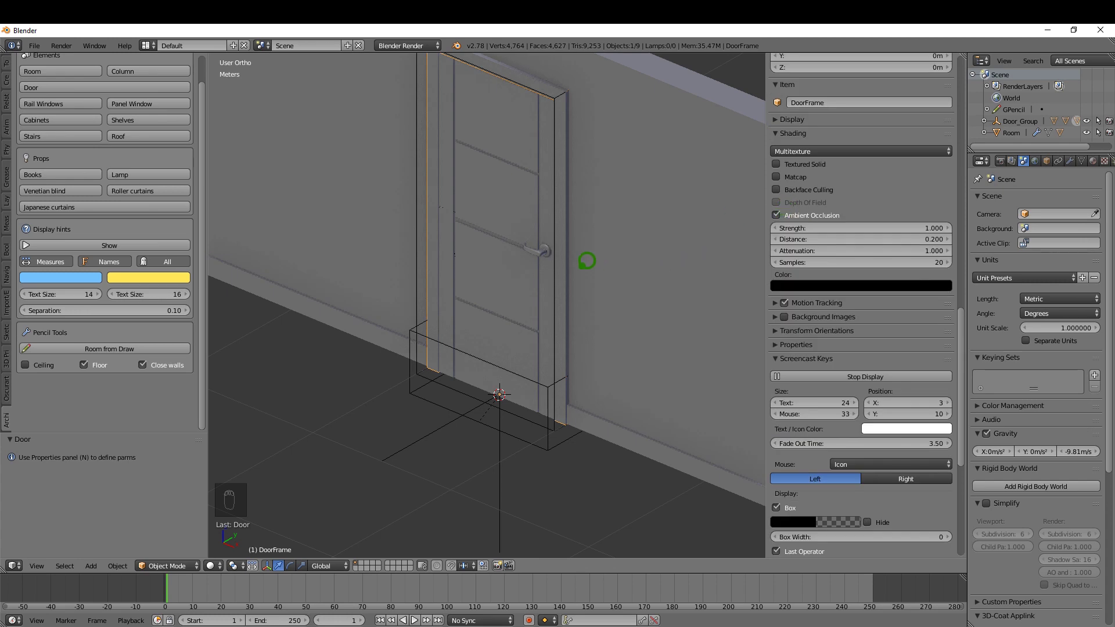
mouse_move(586, 261)
middle_down()
mouse_move(357, 253)
mouse_move(494, 274)
mouse_move(470, 261)
mouse_move(523, 257)
mouse_move(486, 264)
middle_up()
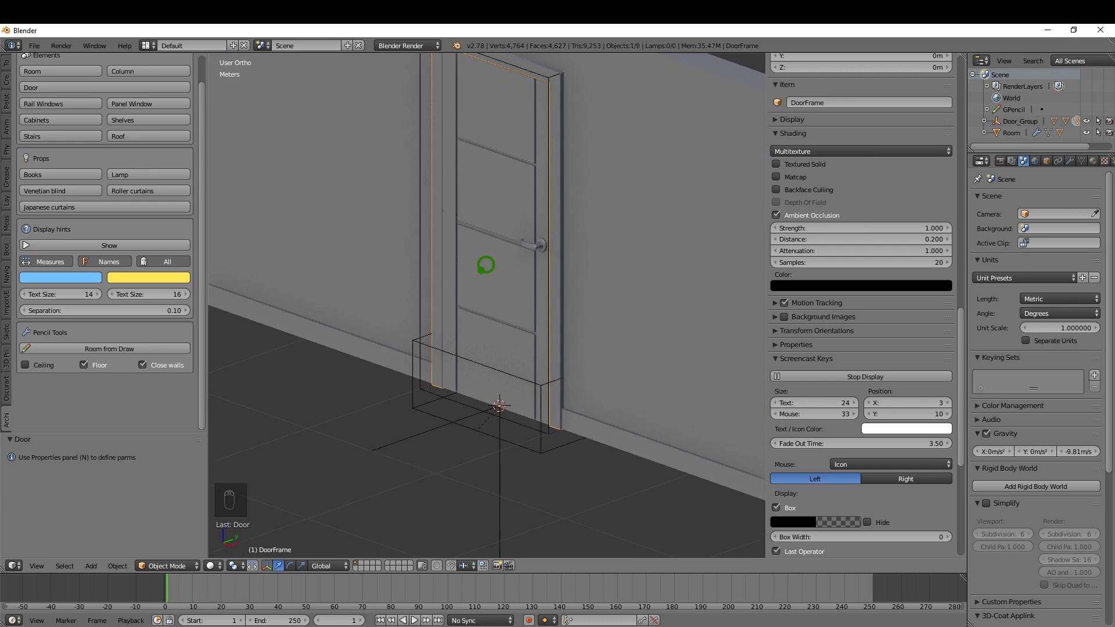
scroll(487, 264, down, 2)
shift+middle_drag(527, 225, 518, 274)
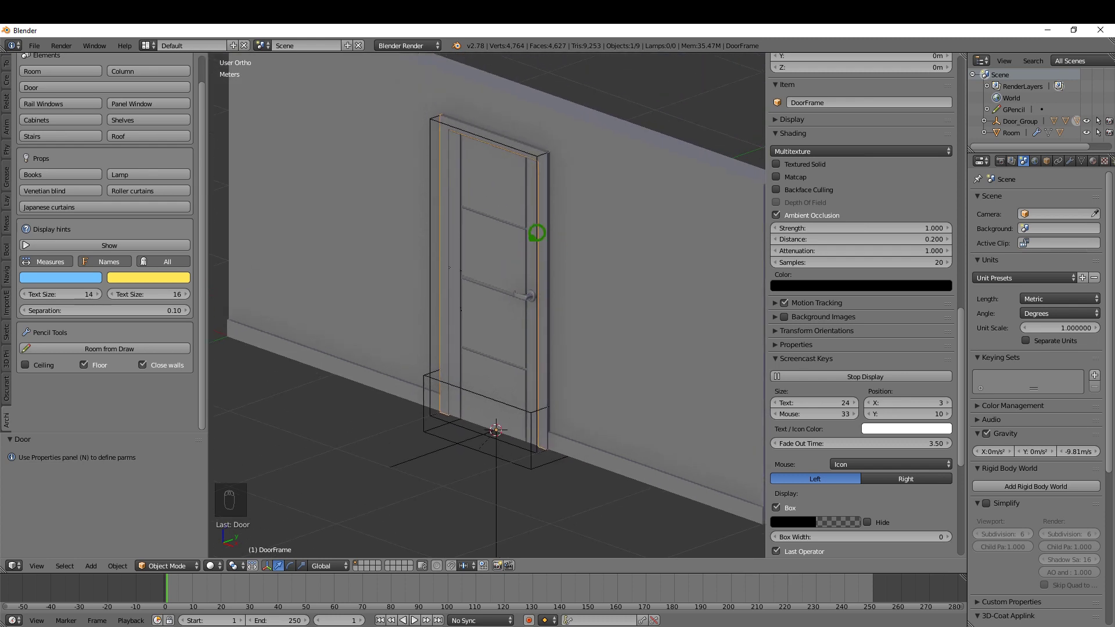
scroll(164, 195, up, 1)
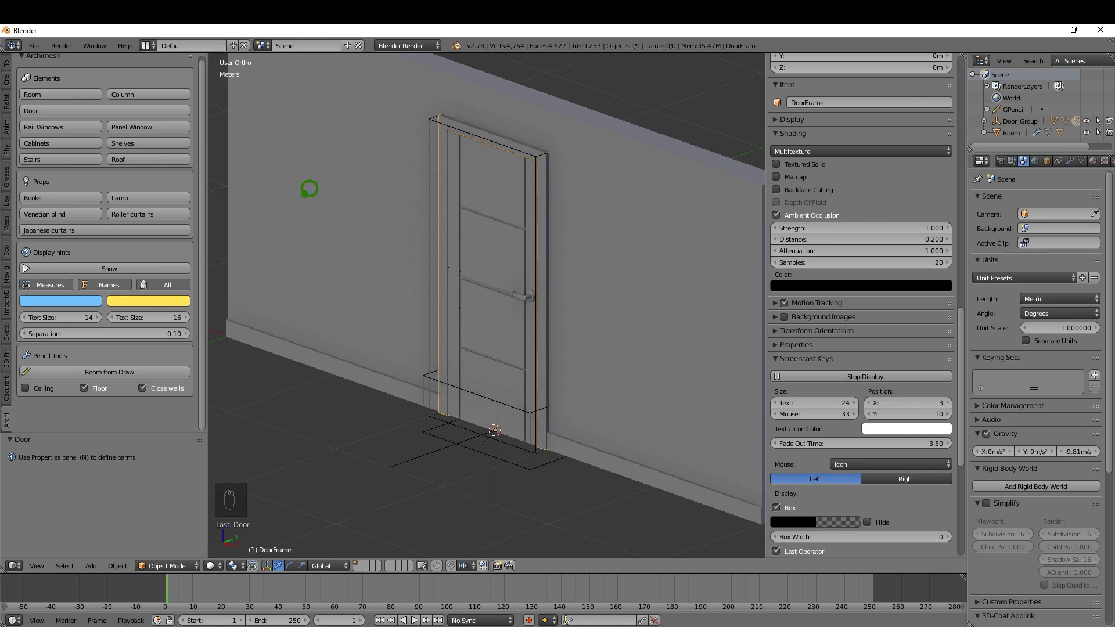
scroll(157, 148, up, 1)
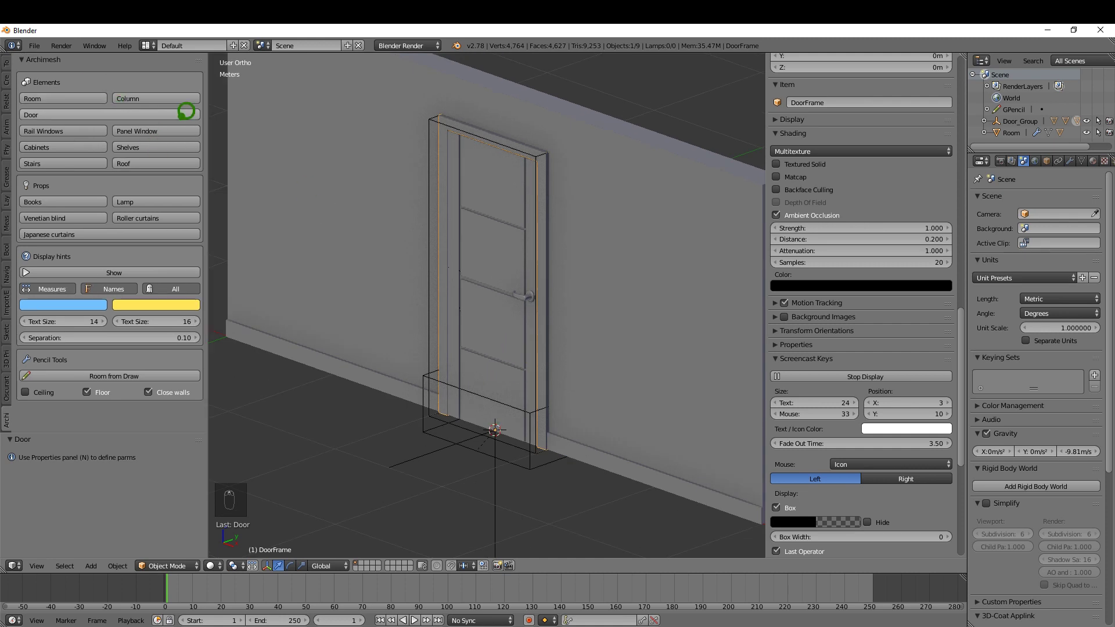
Step: Cut the doorway through the room wall with Archimesh Auto Holes
right_click(263, 187)
scroll(468, 188, up, 1)
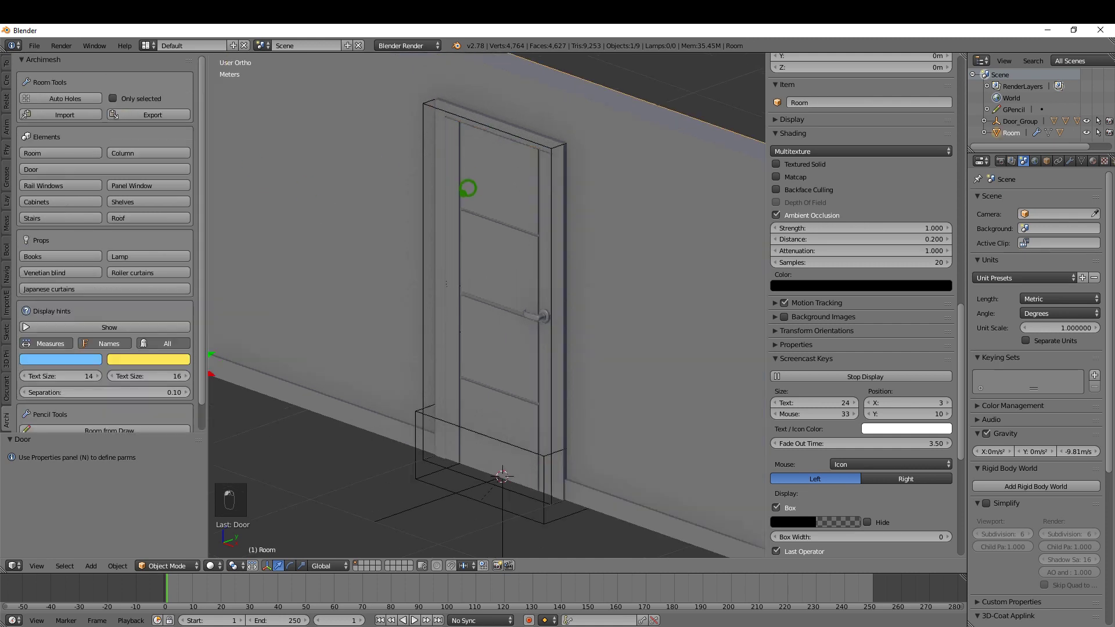
scroll(468, 188, down, 1)
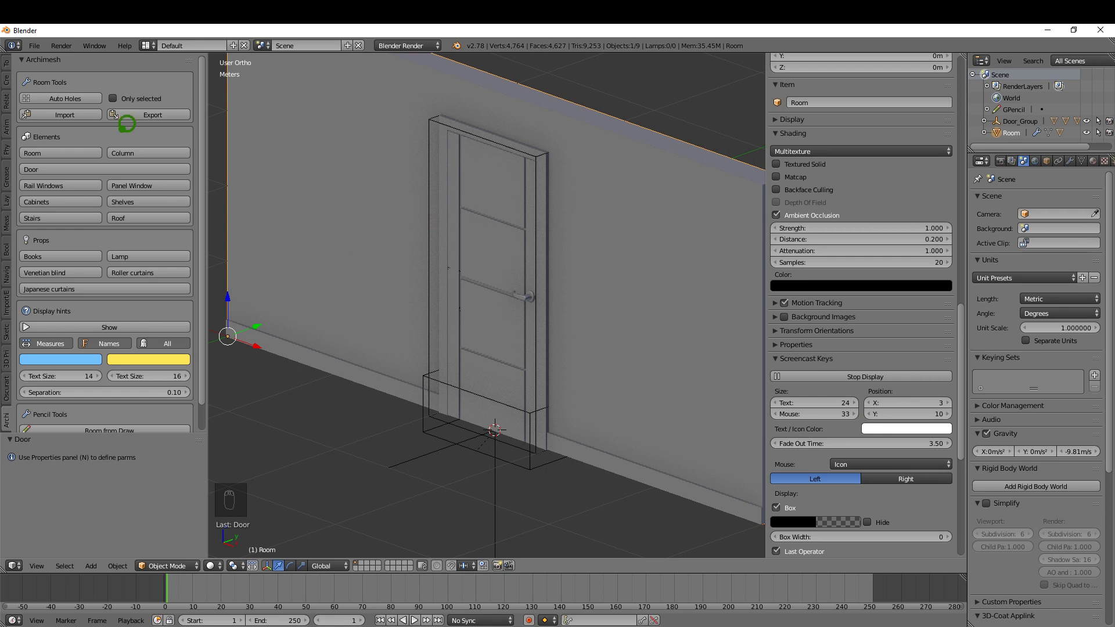
click(71, 96)
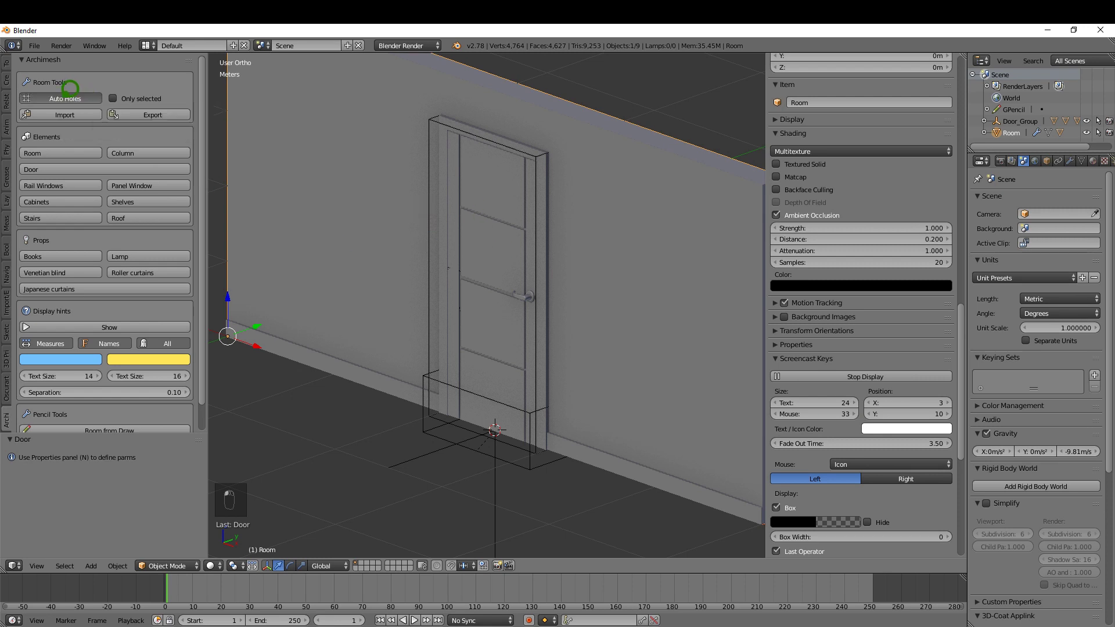
scroll(510, 300, up, 5)
mouse_move(510, 301)
middle_down()
mouse_move(336, 294)
mouse_move(456, 323)
mouse_move(617, 312)
middle_up()
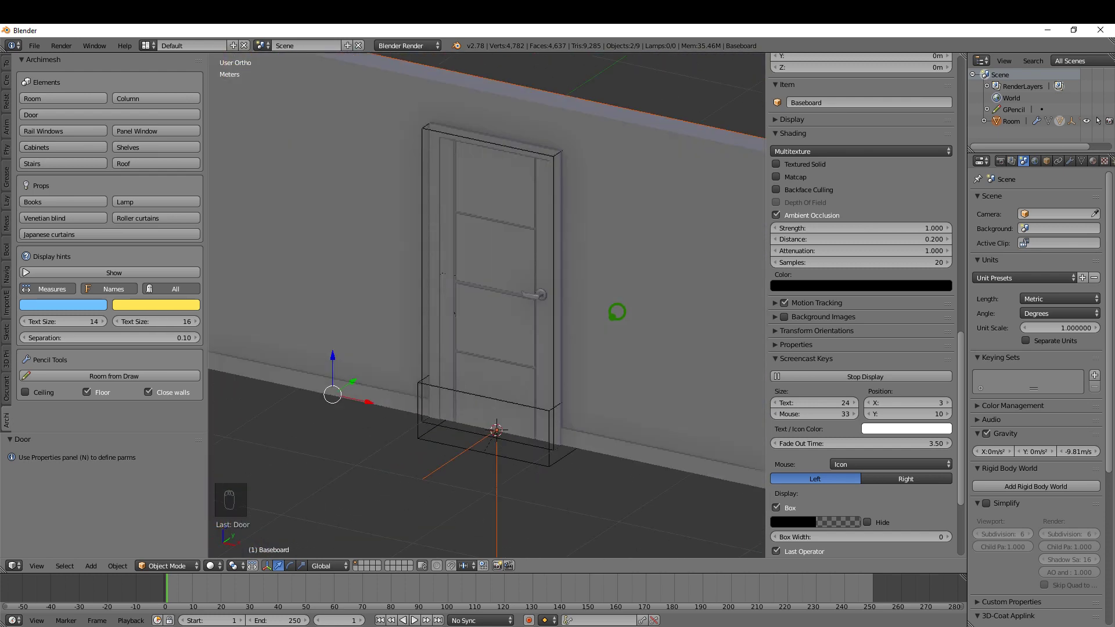
Step: Rotate the door leaf to stand open at 67.39°
right_click(525, 253)
key(r)
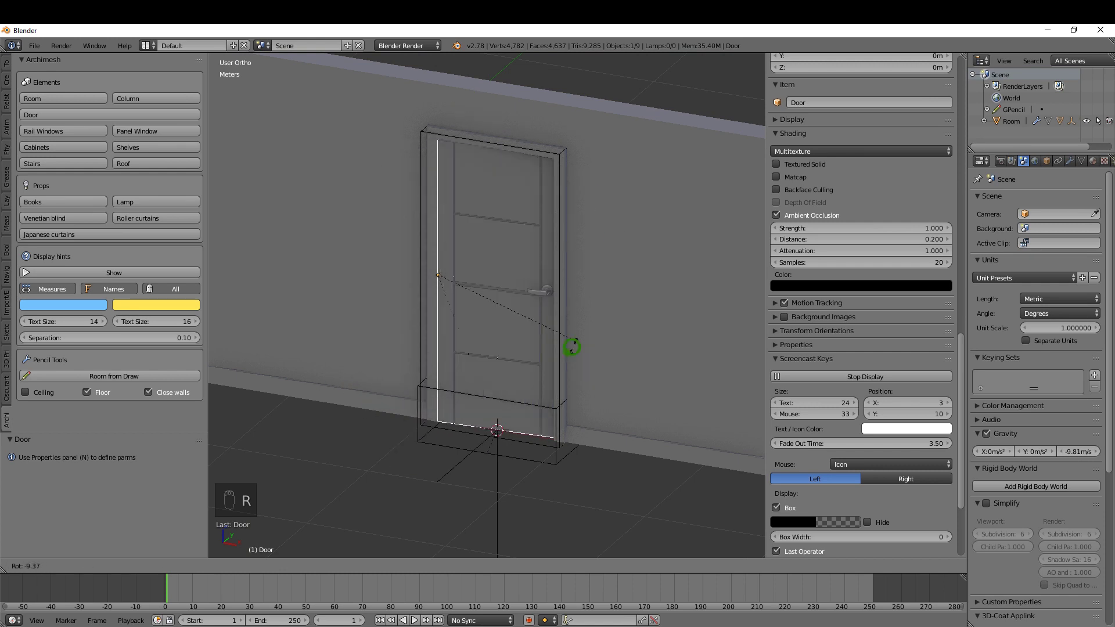
click(405, 419)
middle_drag(405, 418, 535, 373)
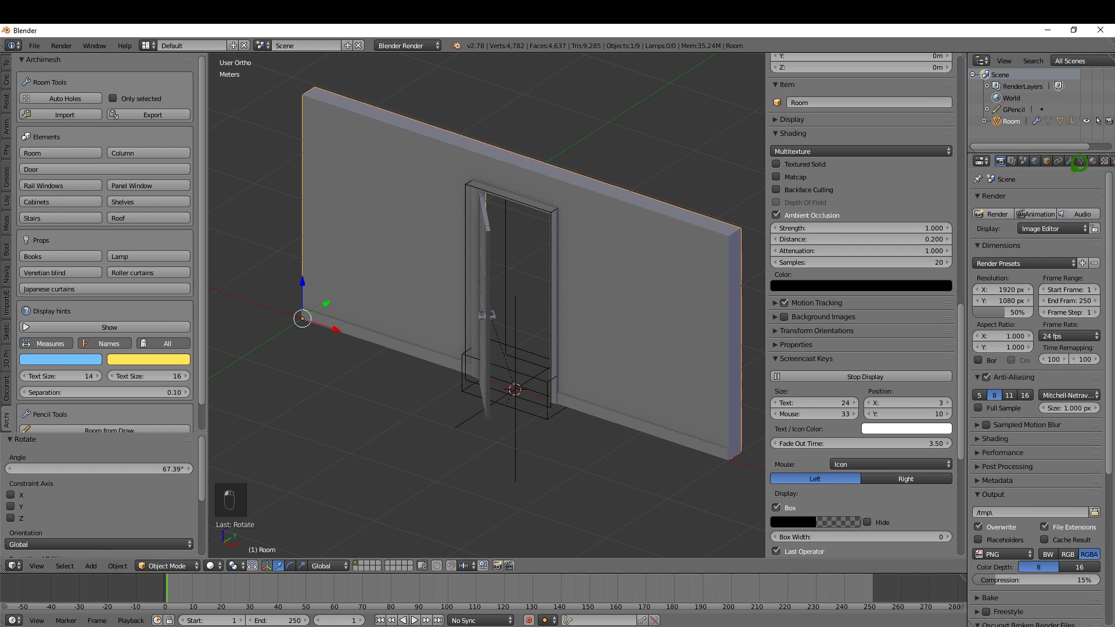
Step: List the wall's Solidify and Boolean difference modifiers in the Modifiers properties
click(1070, 160)
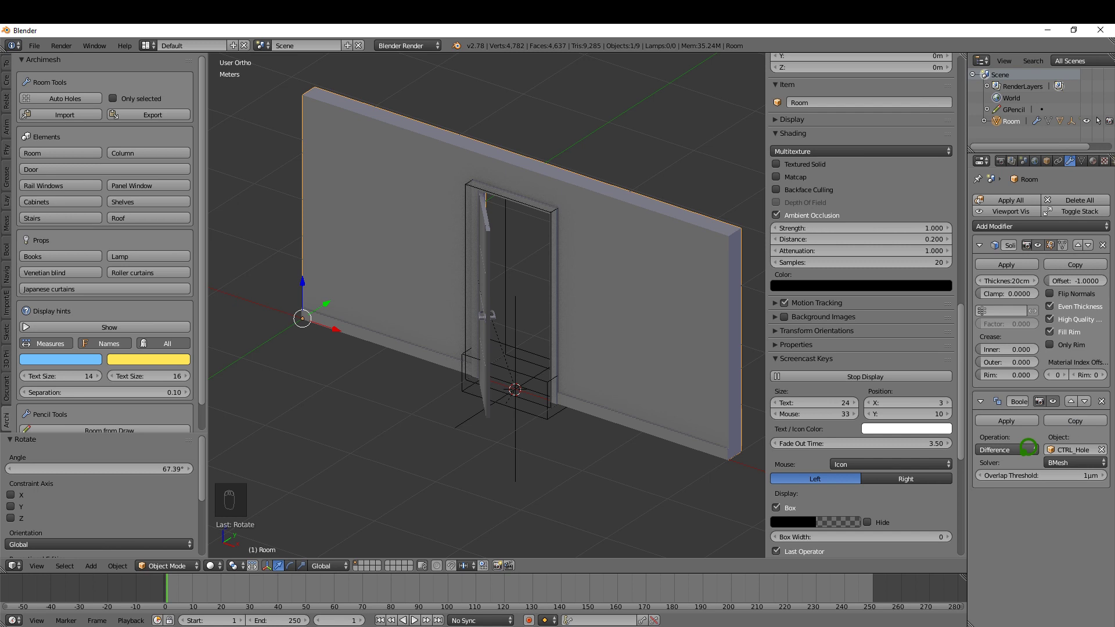
shift+middle_drag(632, 278, 596, 278)
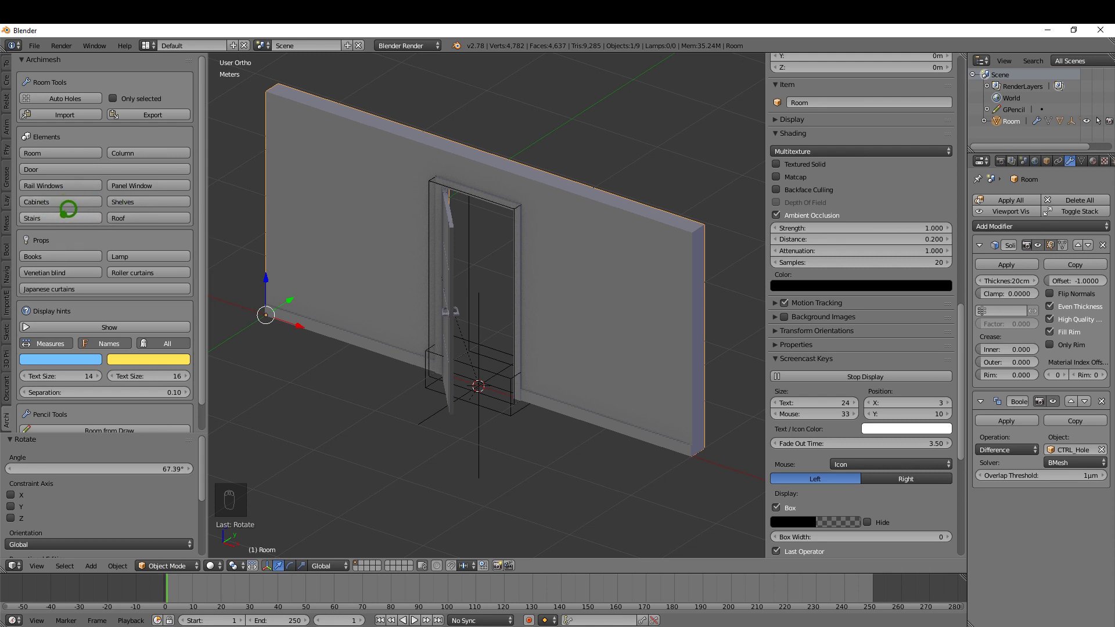
scroll(69, 208, down, 1)
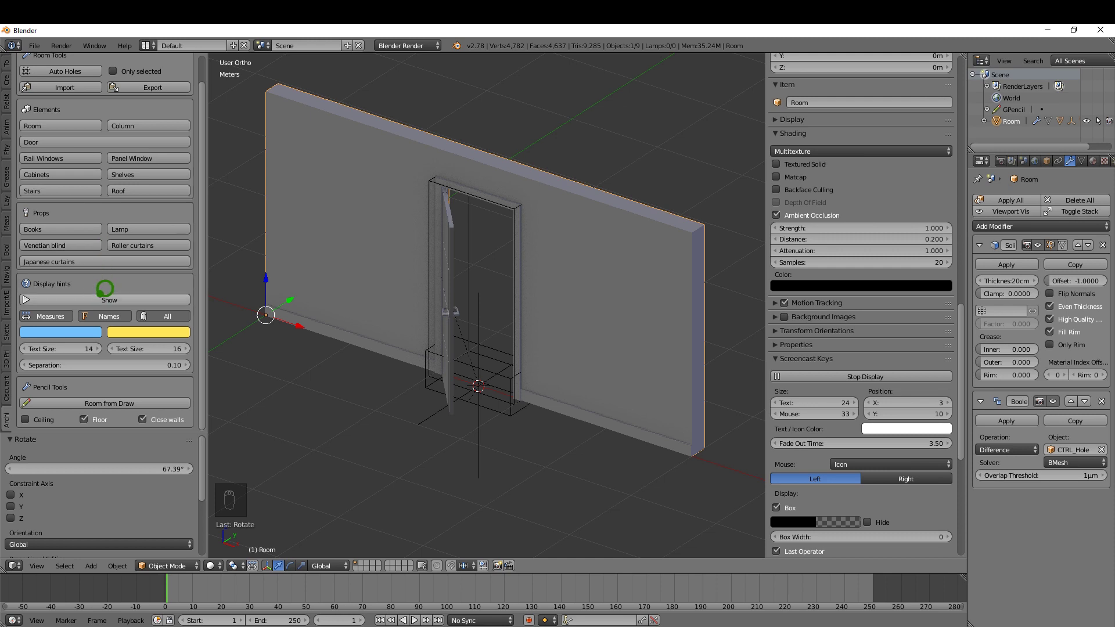
Step: Turn on Archimesh display hints and enlarge the 'Wall: 1' name label
click(106, 298)
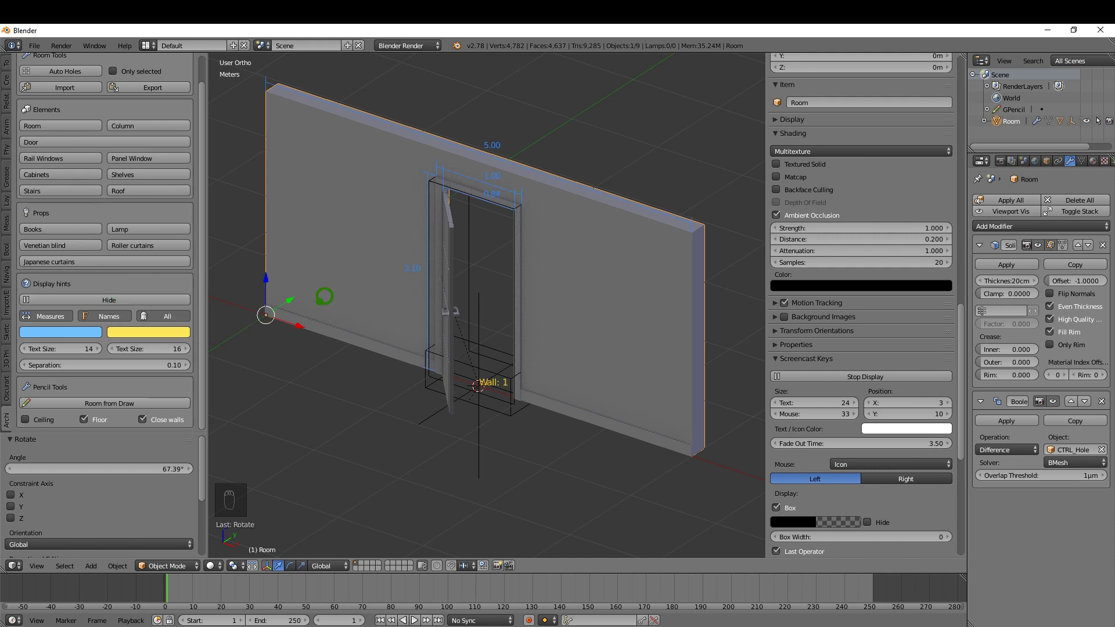
middle_drag(300, 299, 418, 246)
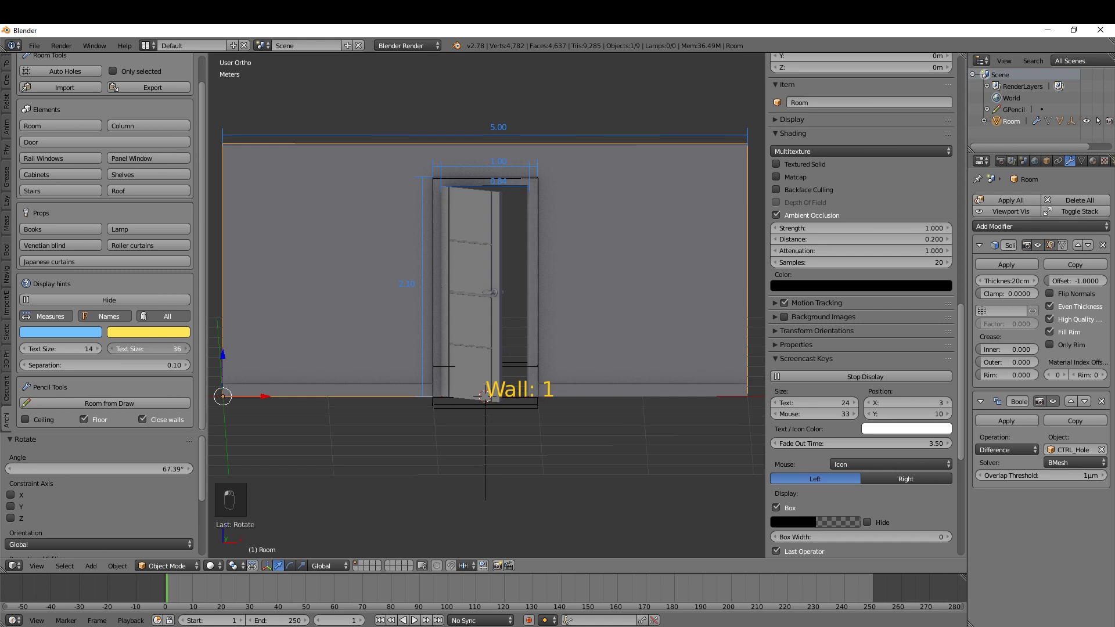
mouse_move(149, 349)
mouse_down()
mouse_move(174, 349)
mouse_move(71, 335)
mouse_move(52, 349)
mouse_move(157, 365)
mouse_move(105, 365)
mouse_up()
middle_drag(463, 356, 464, 138)
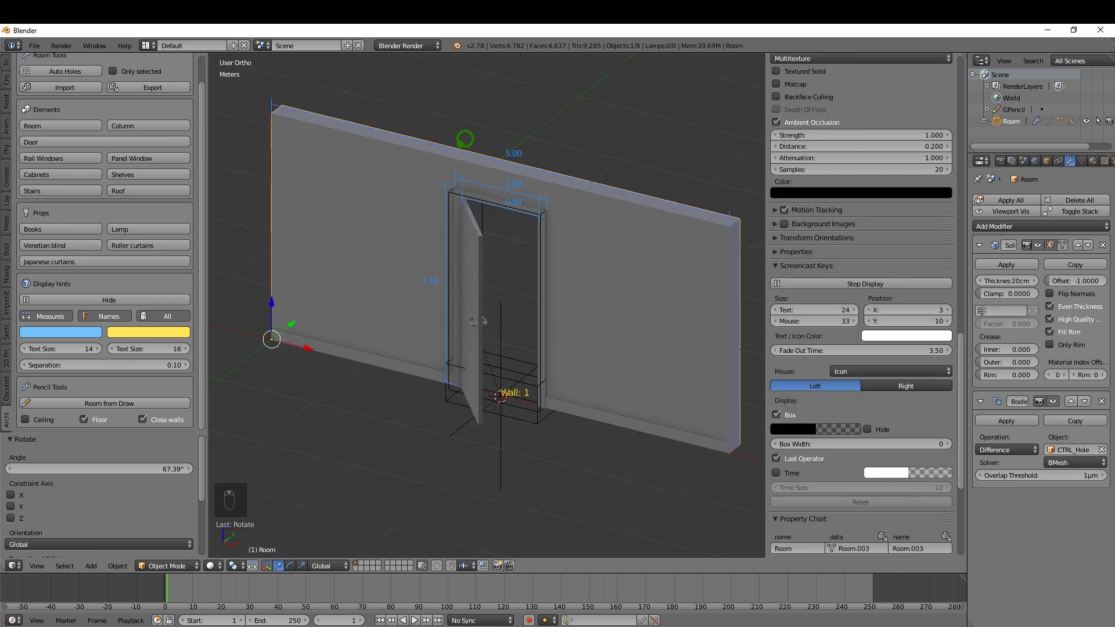